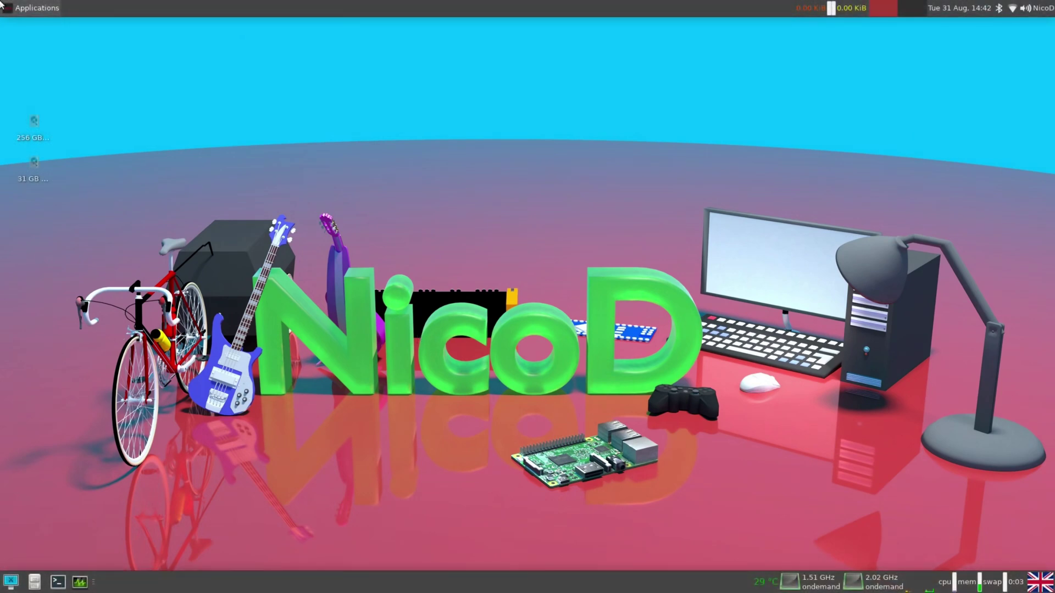
Step: Launch Chromium Web Browser from the Applications menu's Internet category
click(0, 13)
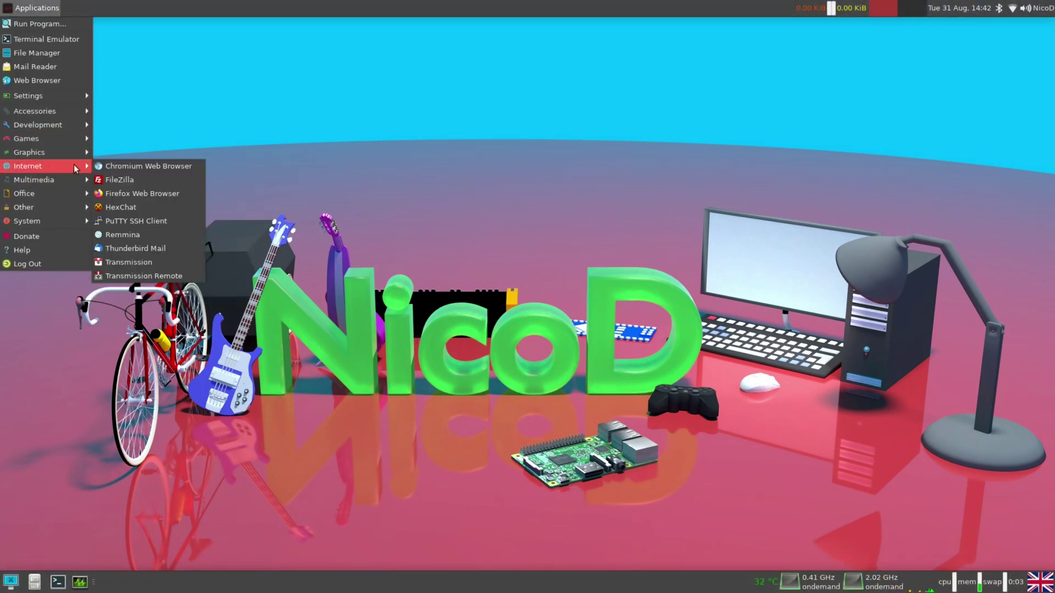
click(122, 166)
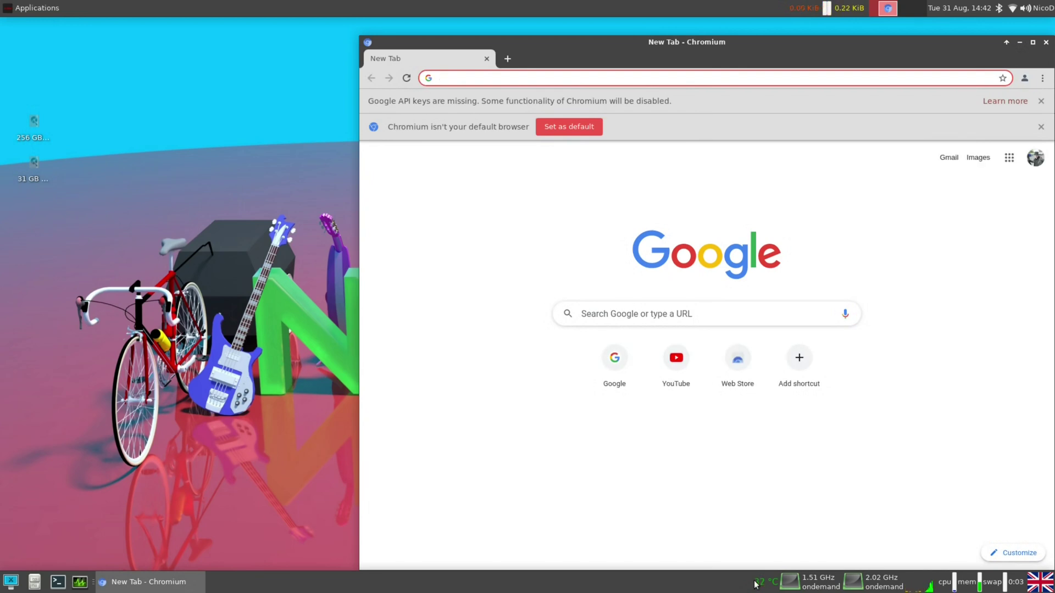
Step: Go to armbian.com and open its Download page
text(armbian)
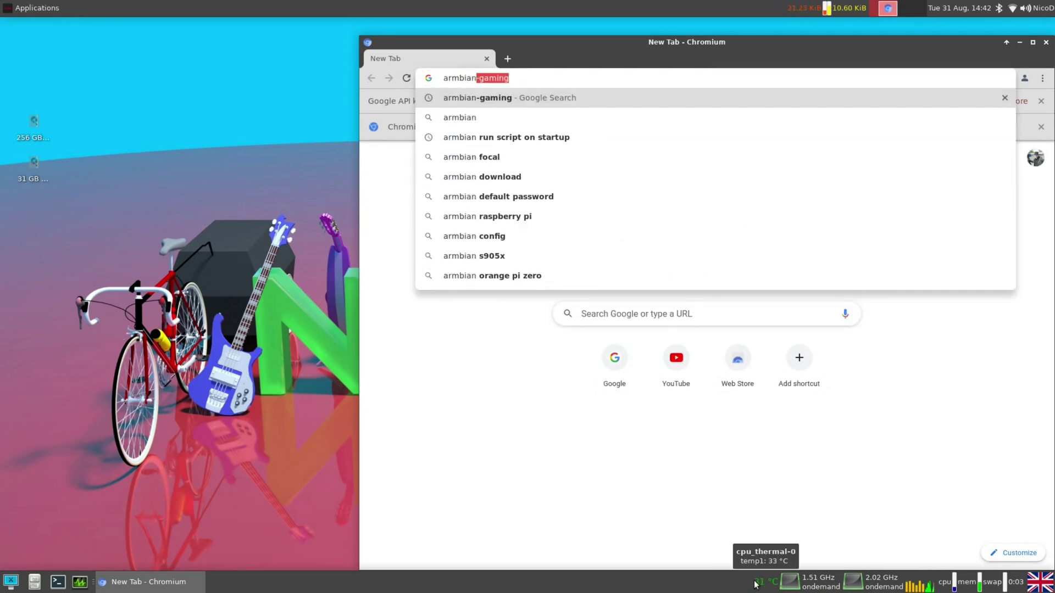
text(.com)
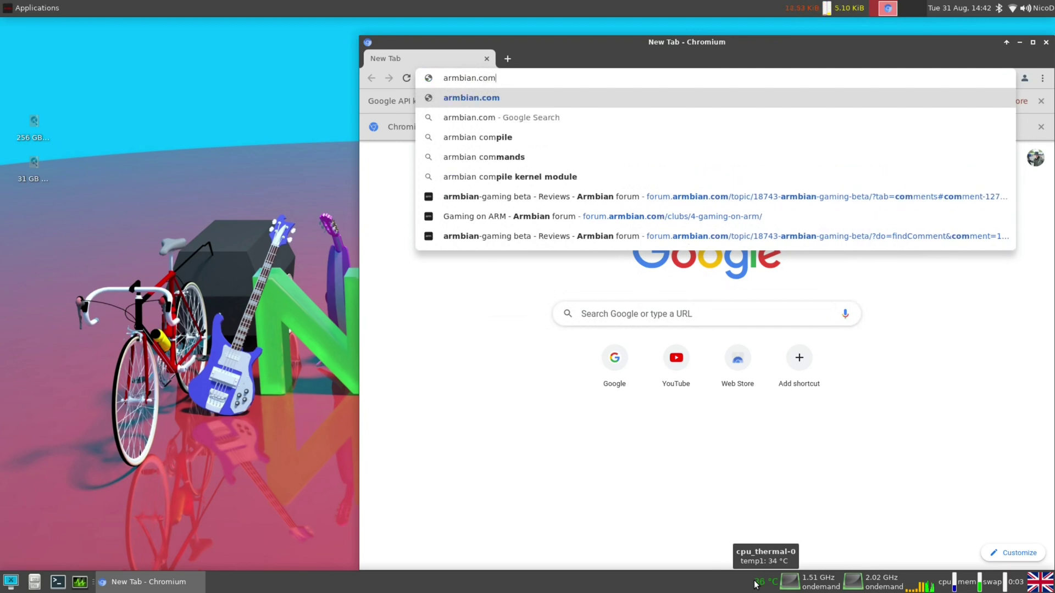
key(Return)
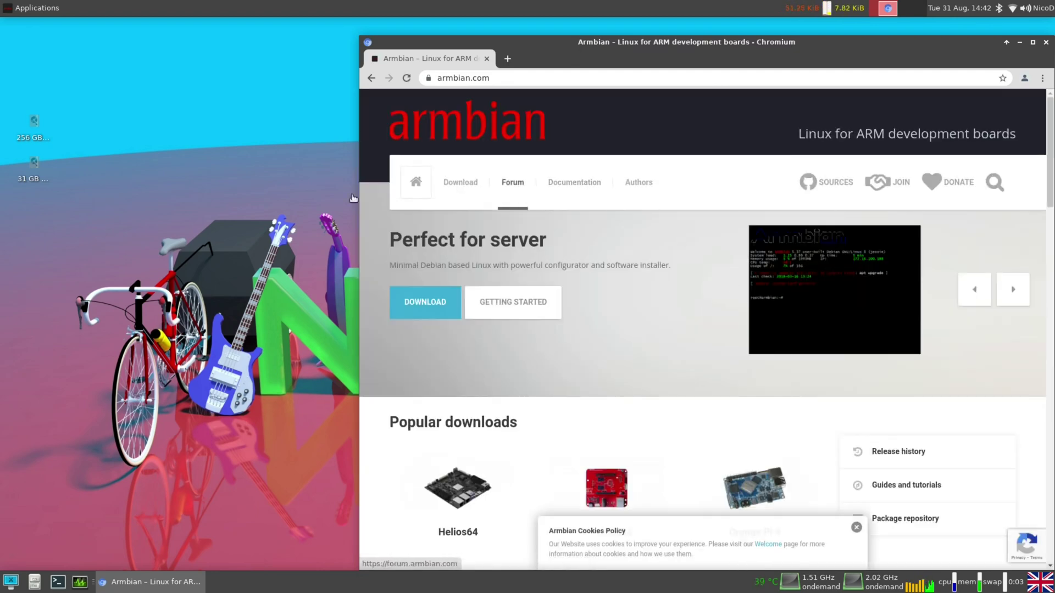
click(460, 192)
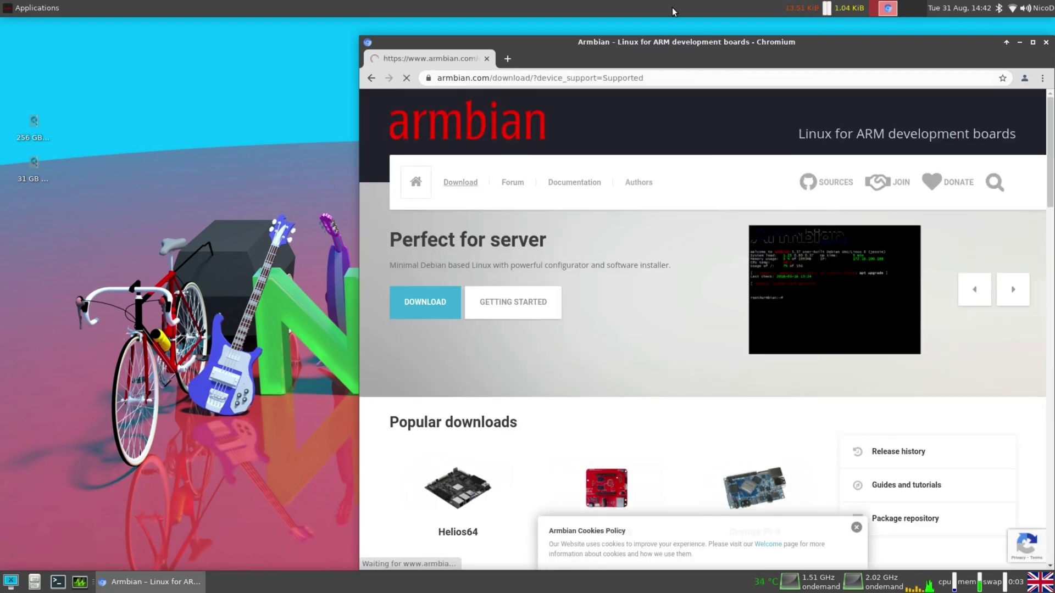
Step: Maximize Chromium and open the Nanopi M4 card from the supported boards list
double_click(681, 44)
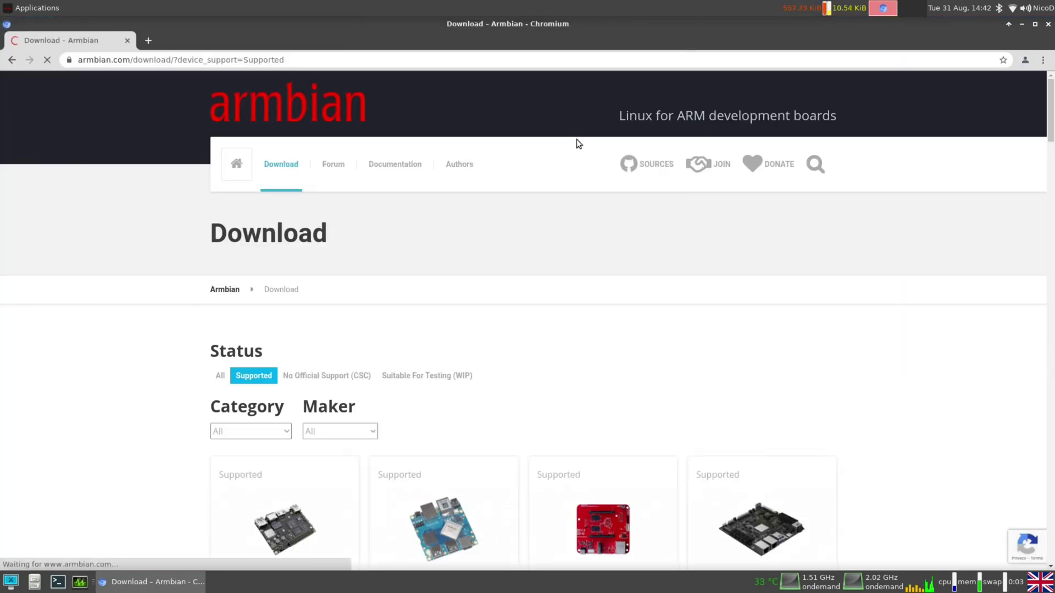
scroll(581, 243, down, 7)
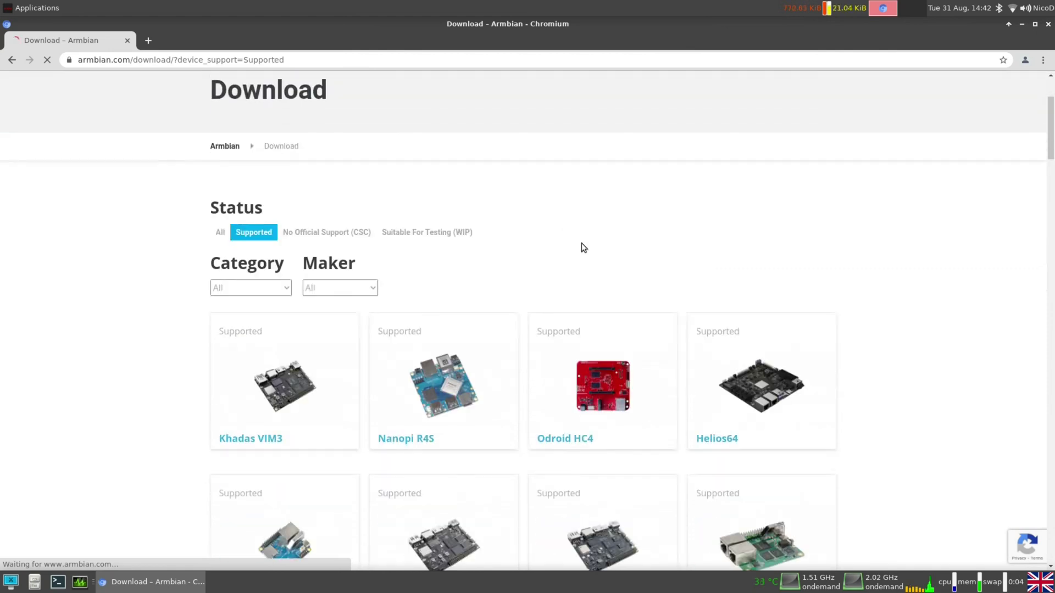
scroll(582, 246, down, 10)
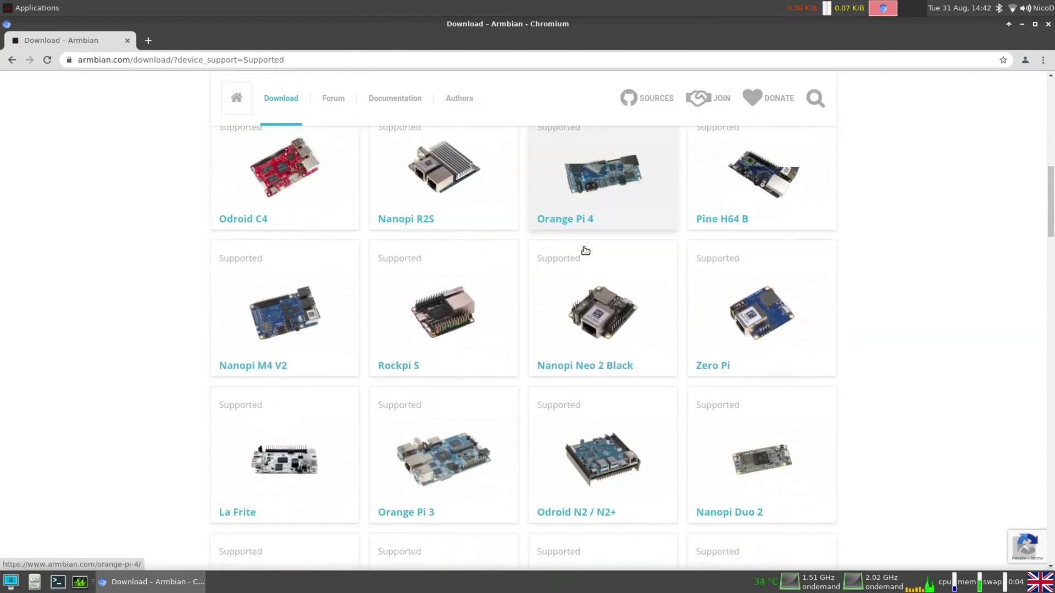
scroll(585, 250, down, 2)
scroll(584, 250, down, 1)
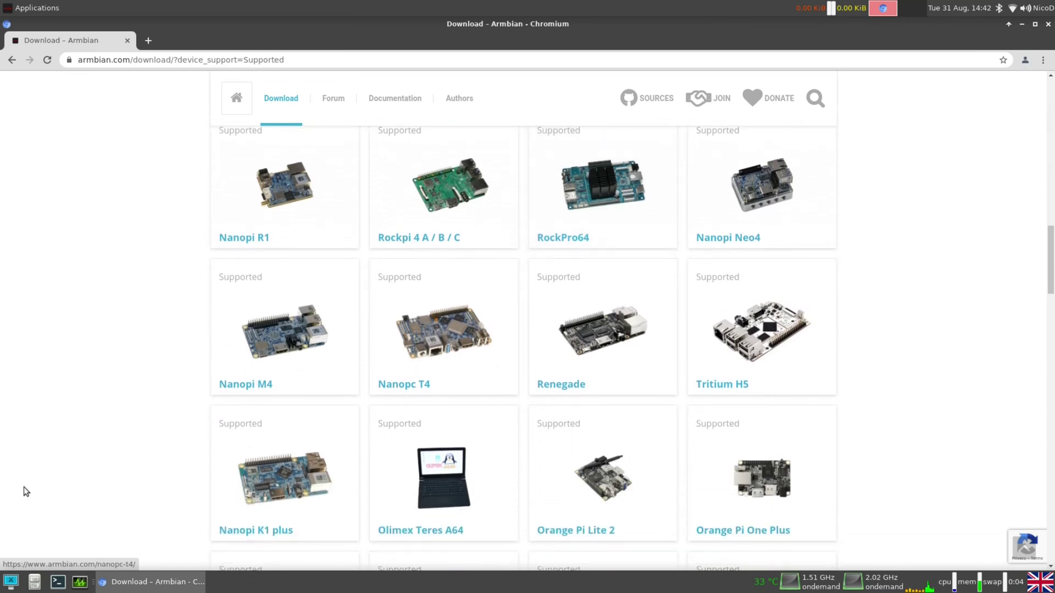
click(309, 330)
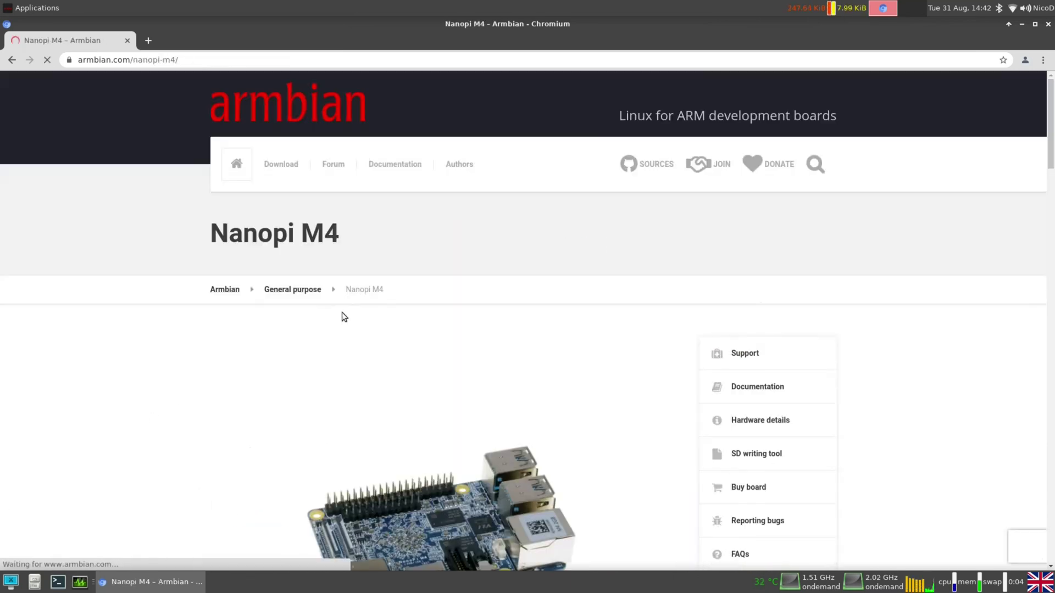
Step: Download the Nanopi M4 Hirsute xfce desktop image from the EU mirror
scroll(343, 332, down, 10)
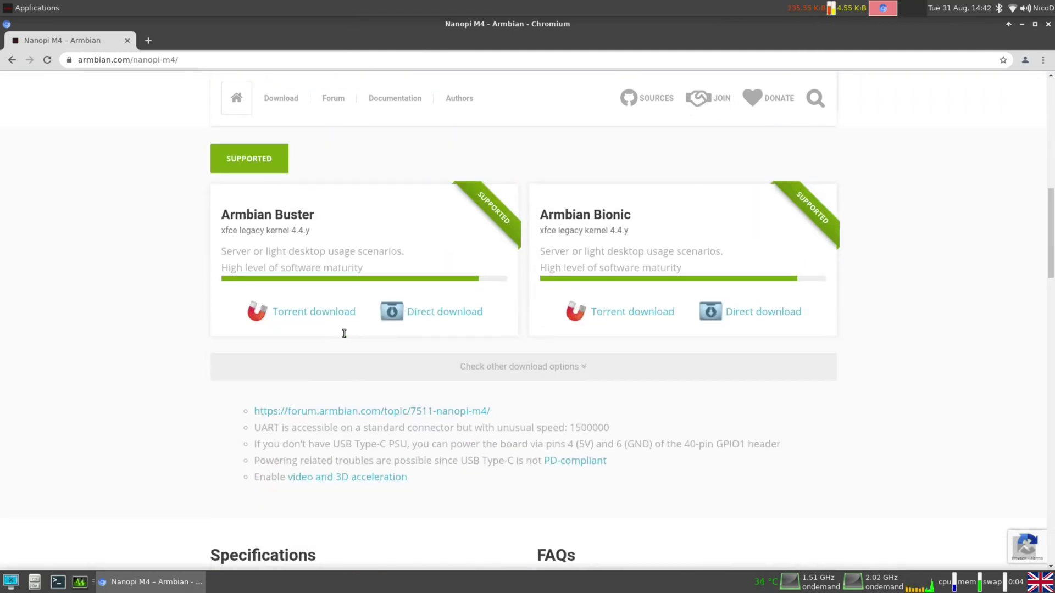
scroll(344, 333, down, 18)
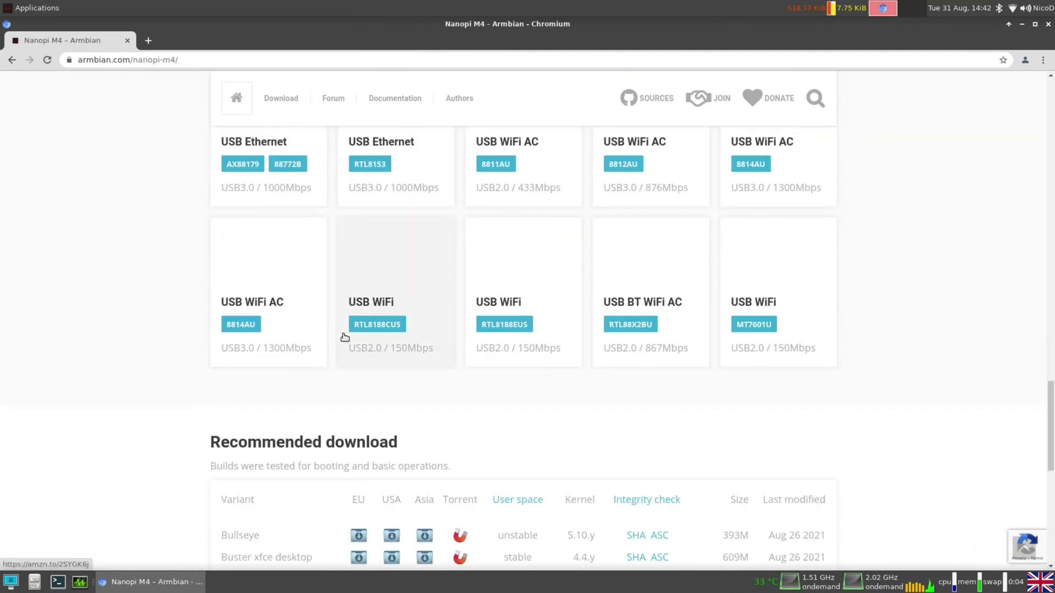
scroll(344, 335, down, 6)
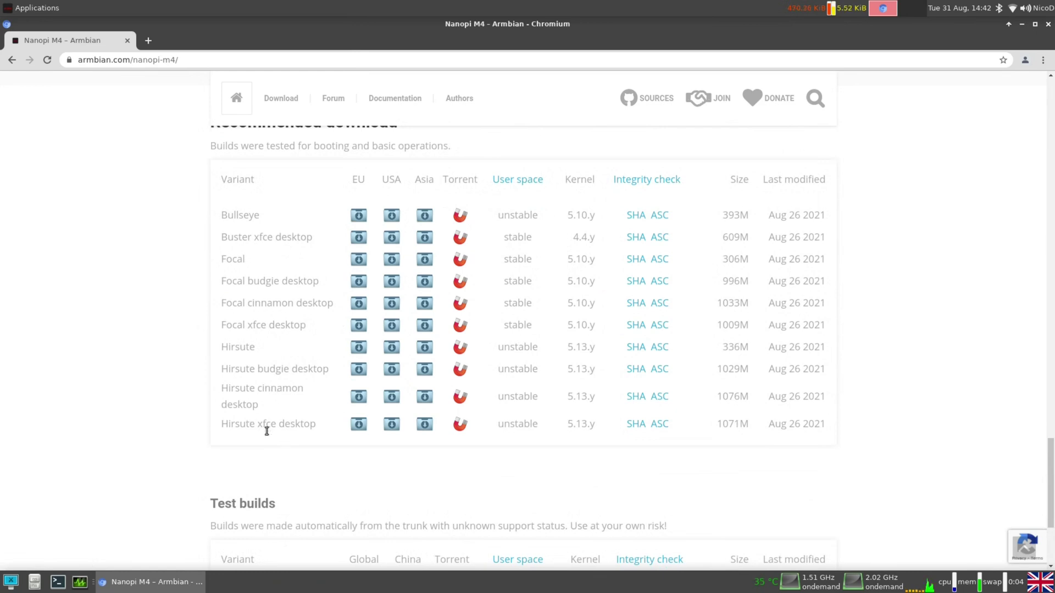
drag(325, 422, 222, 346)
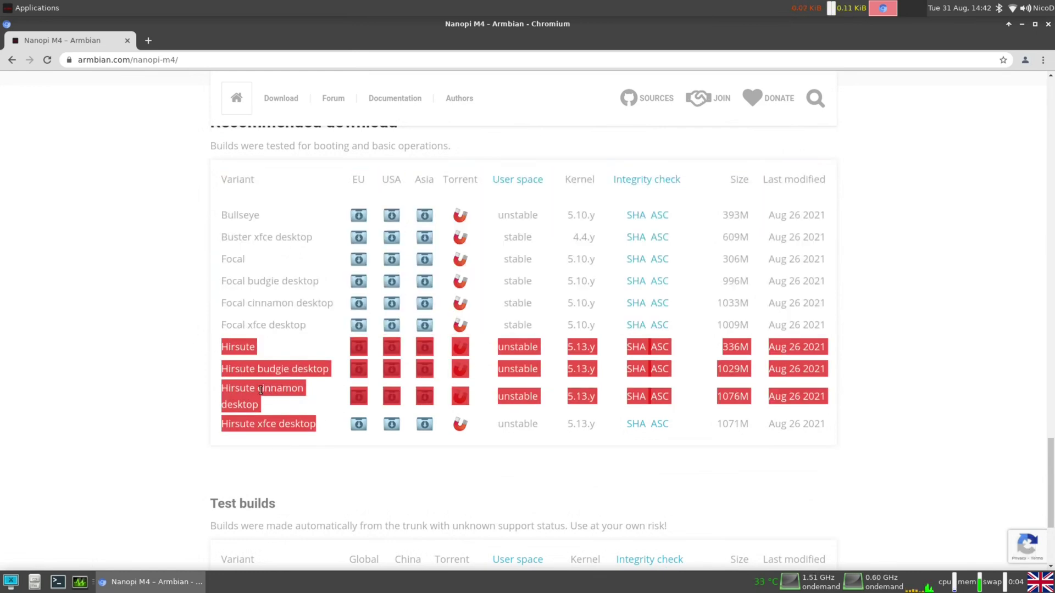
click(261, 391)
triple_click(280, 429)
click(280, 430)
scroll(280, 429, up, 2)
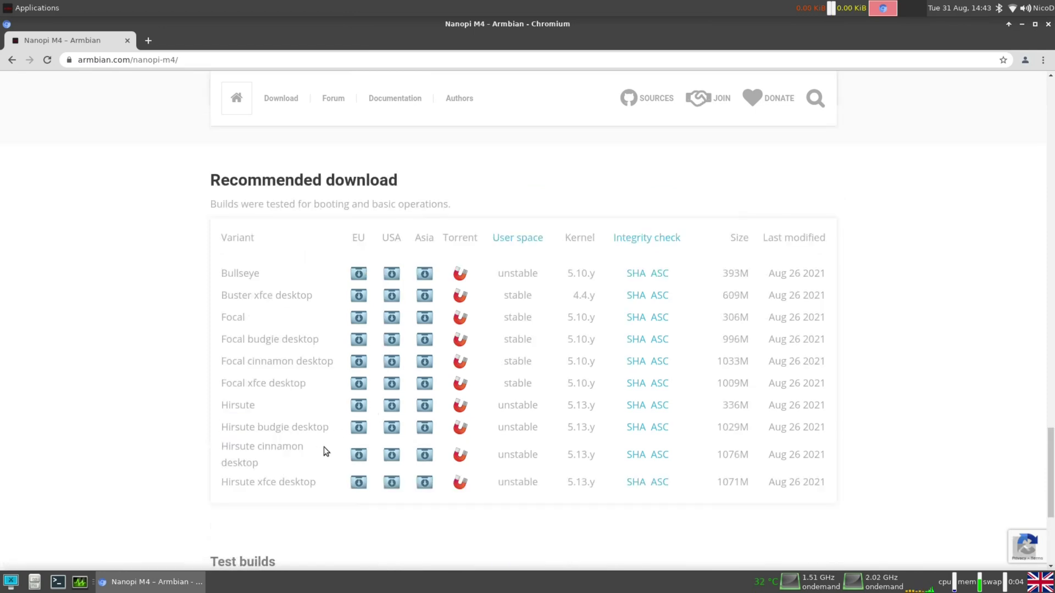
click(361, 486)
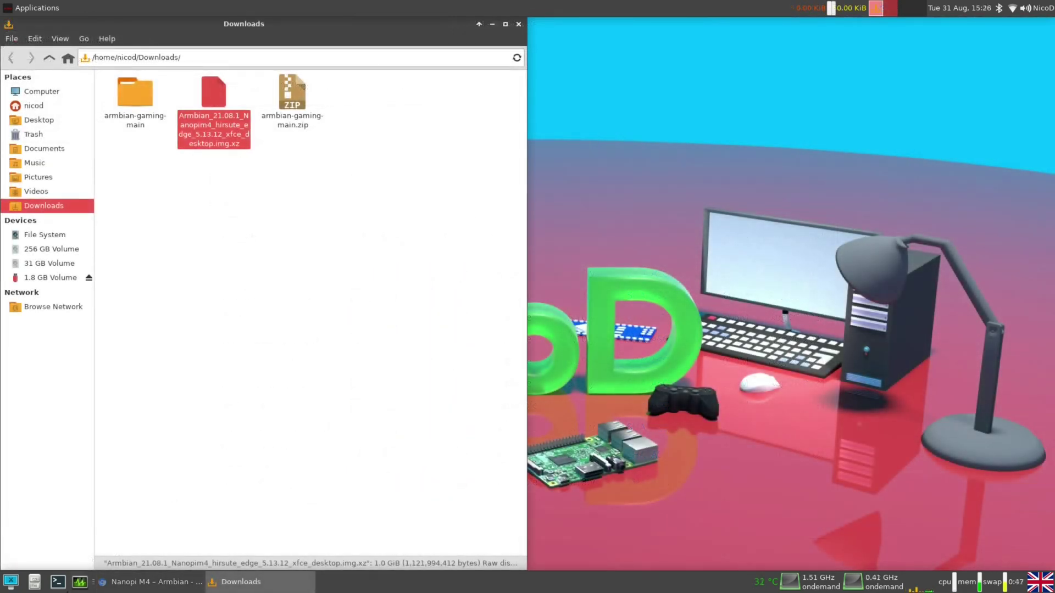
Step: Decompress the Armbian .img.xz in Downloads with xz --decompress from a terminal
right_click(334, 244)
click(369, 297)
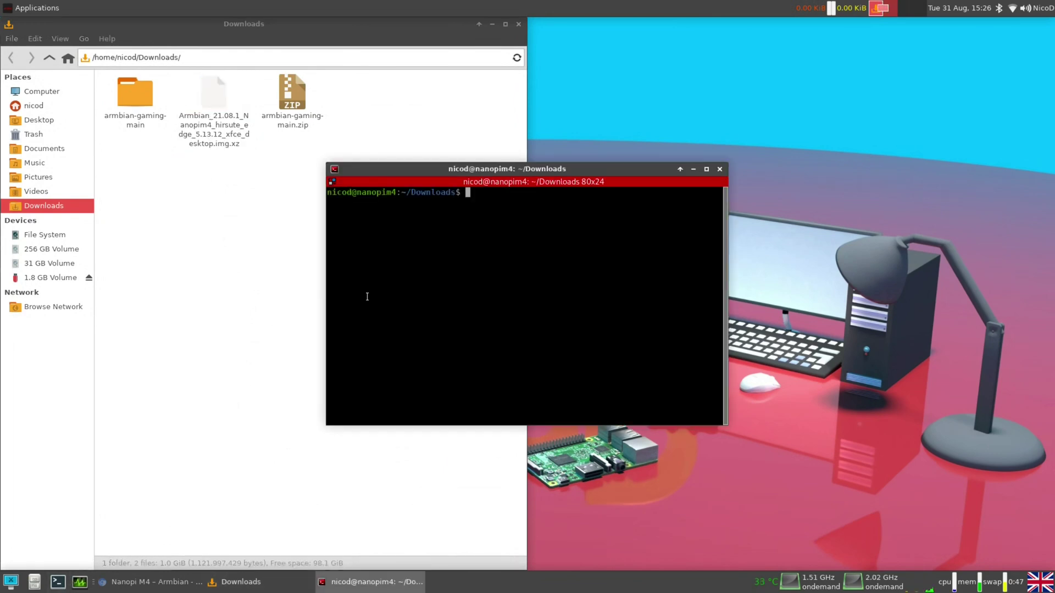
text(xz --decompress Ar)
key(Tab)
key(Return)
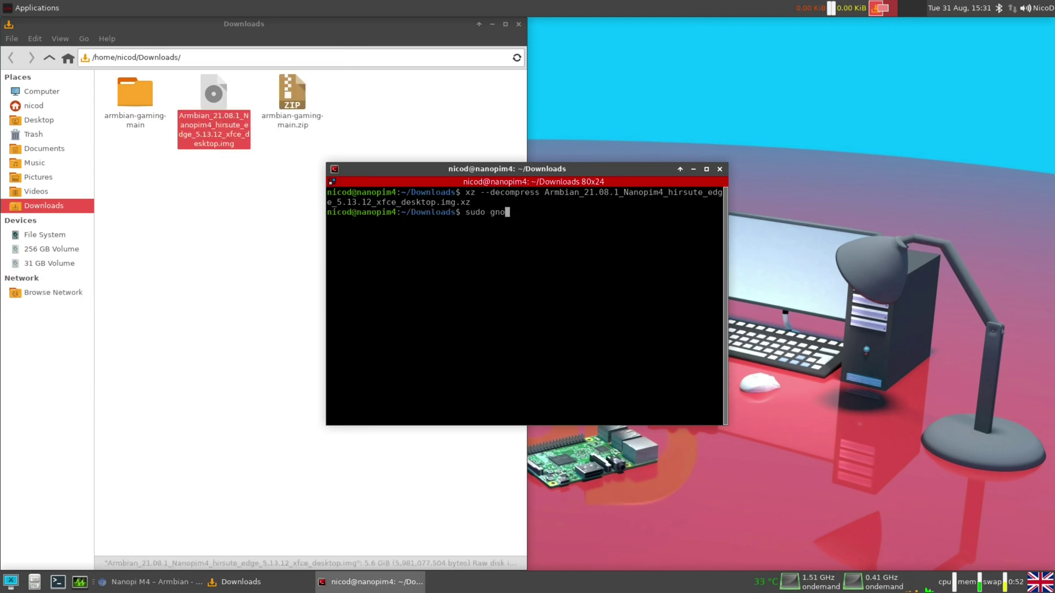
Step: Launch GNOME Disks as root with sudo gnome-disks, entering the administrator password
text(me-disks)
key(Return)
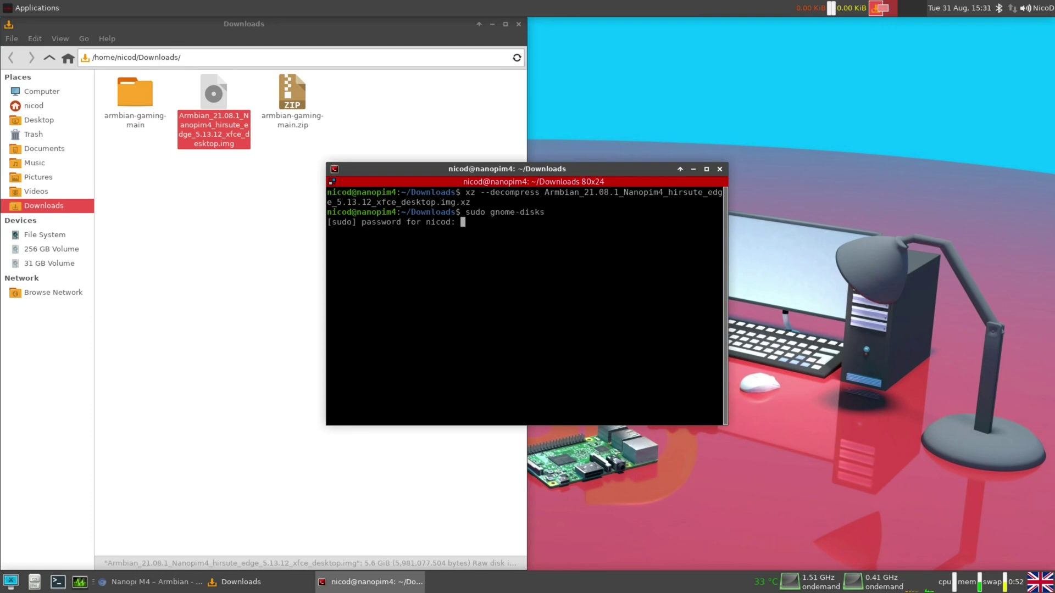
key(Return)
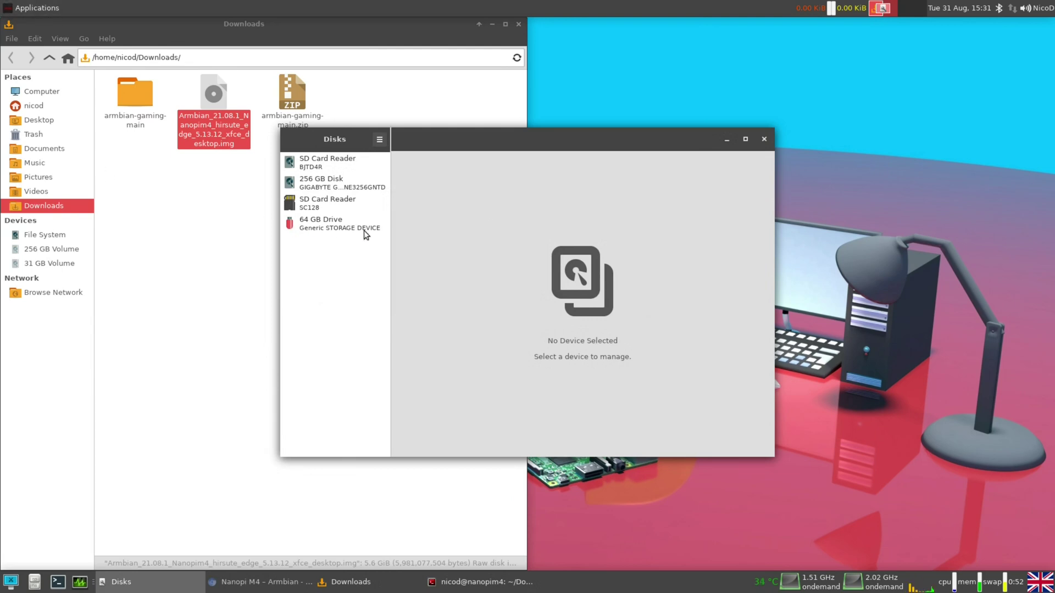
Step: Restore the decompressed Armbian Hirsute .img from Downloads onto the 64 GB Drive
click(345, 223)
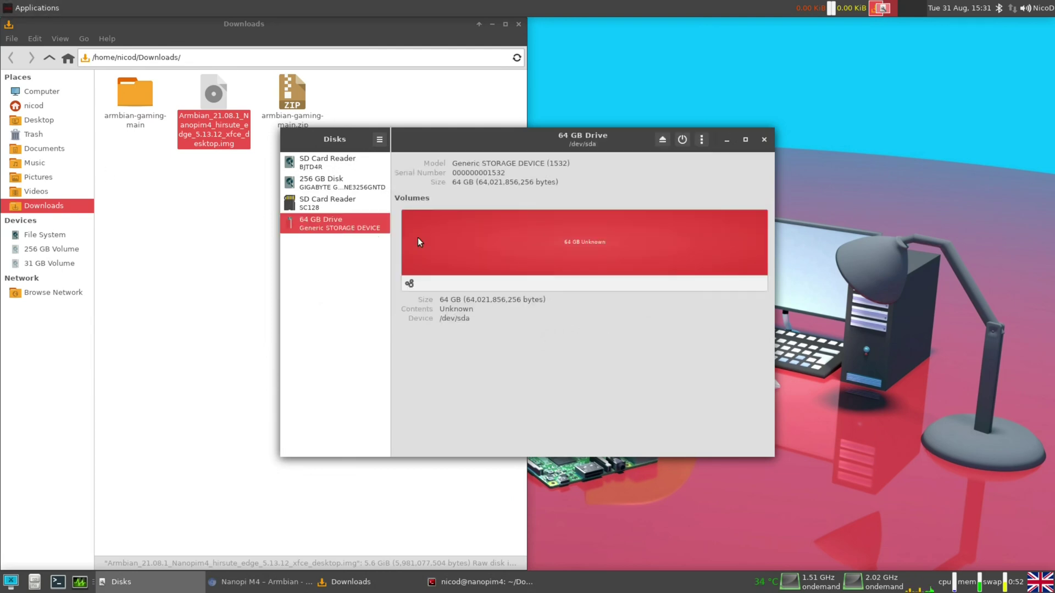
click(702, 140)
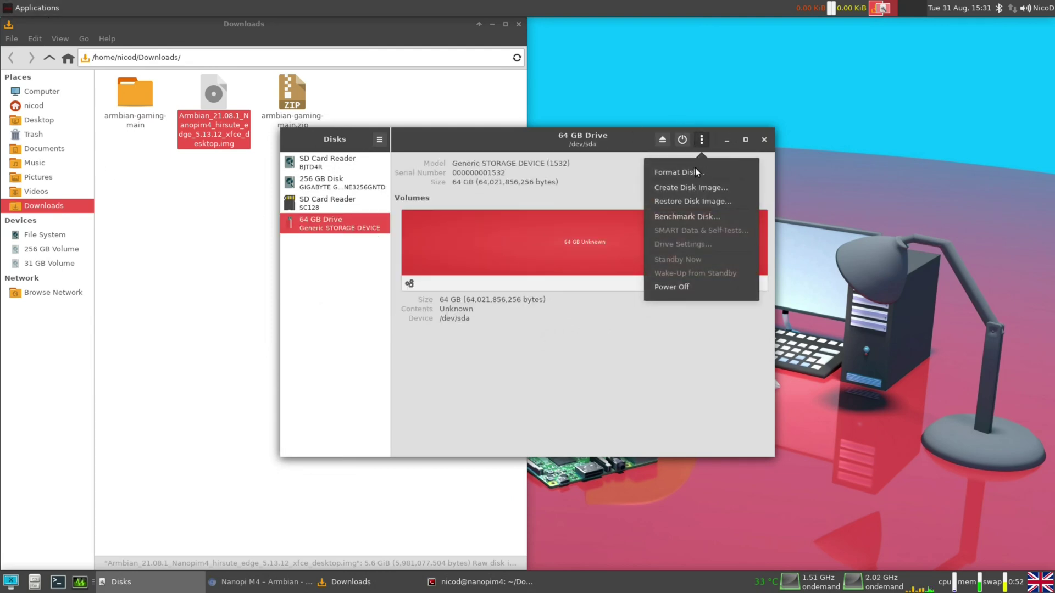
click(691, 201)
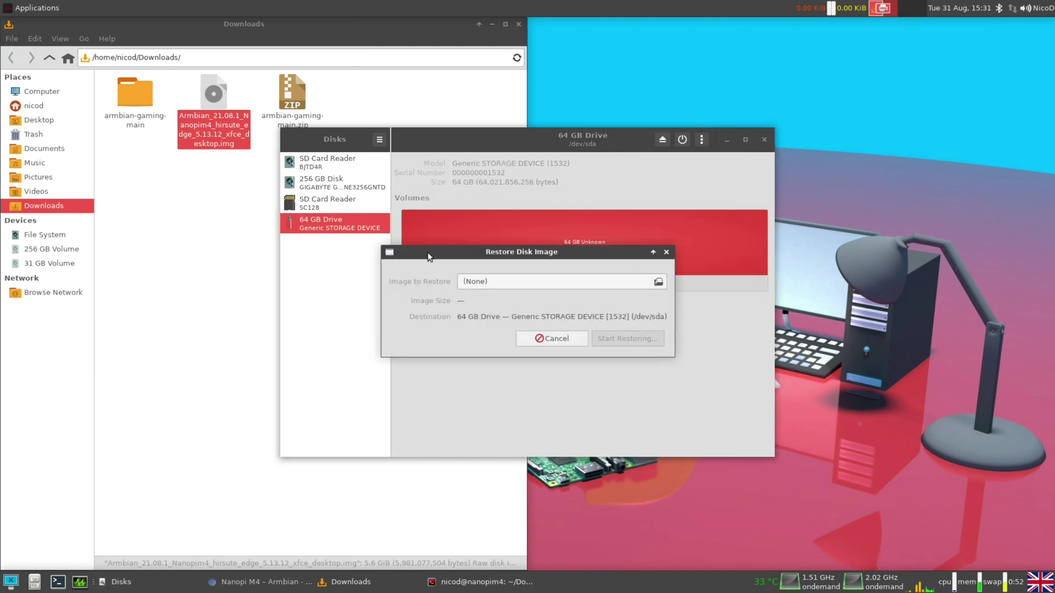
click(640, 281)
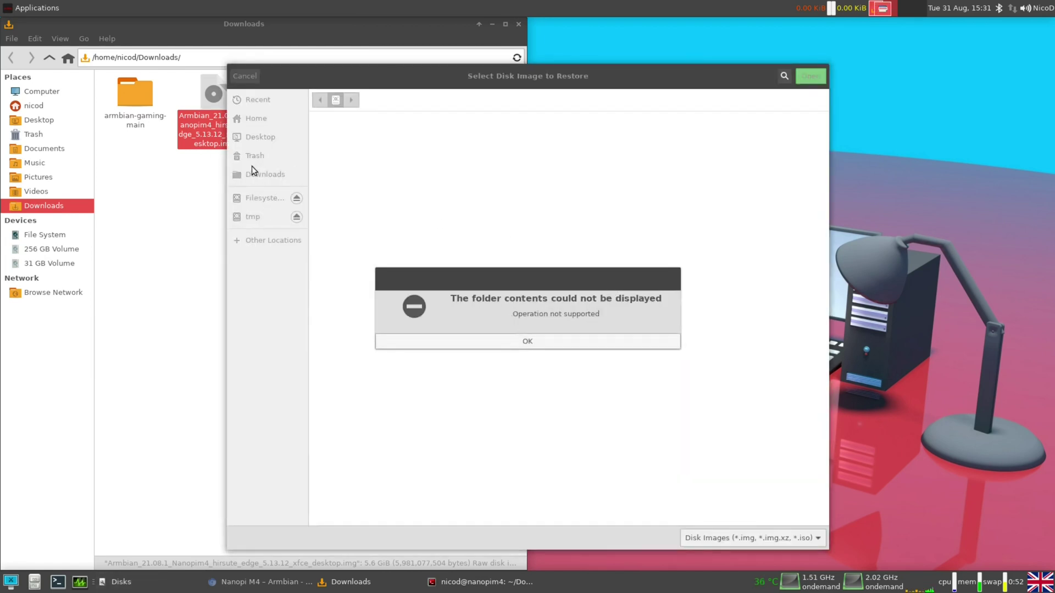
click(466, 337)
click(281, 174)
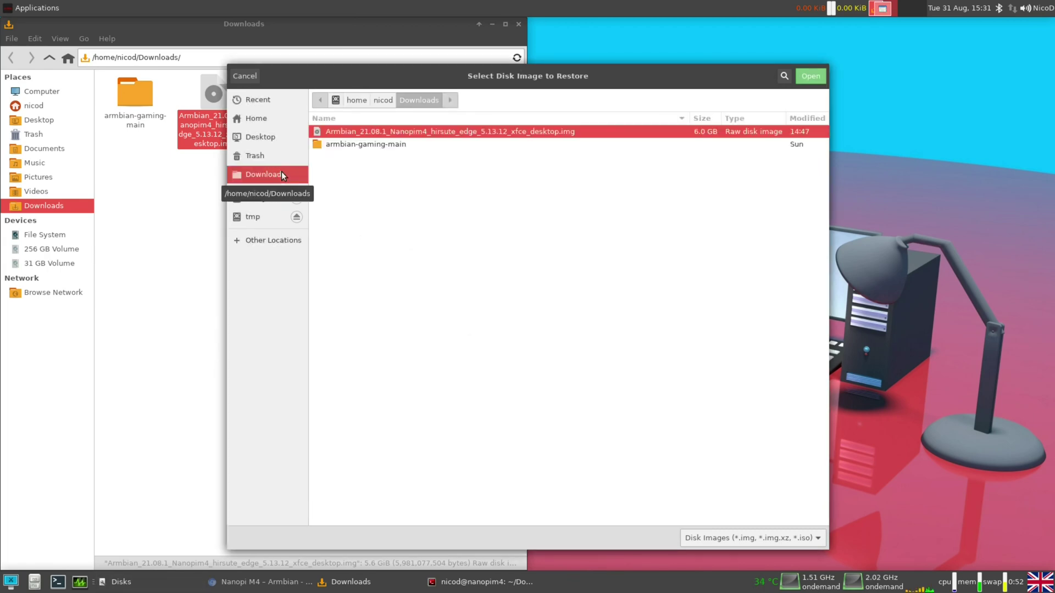
double_click(374, 132)
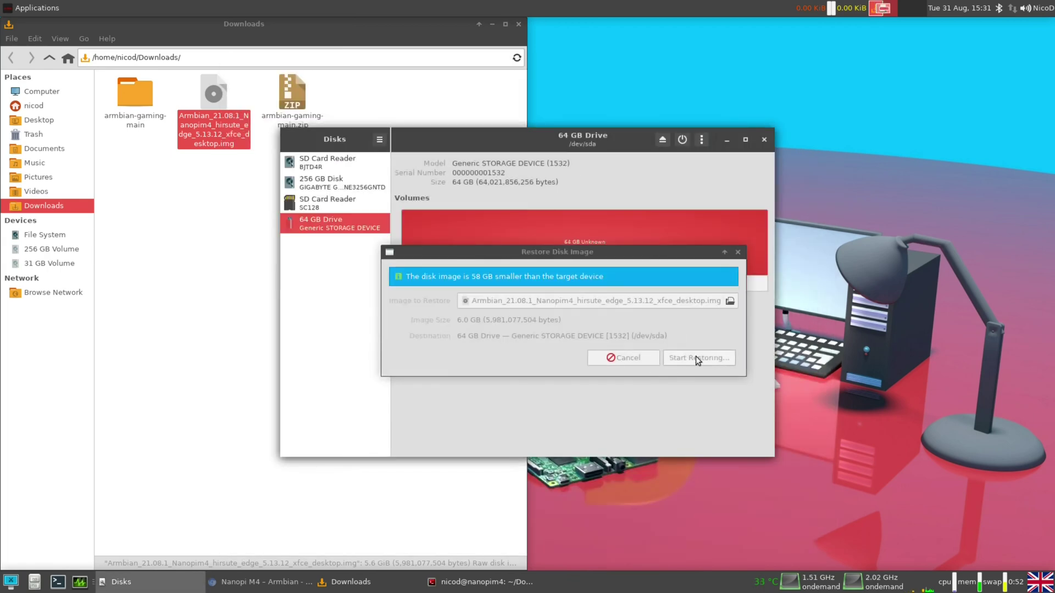
click(696, 357)
click(657, 400)
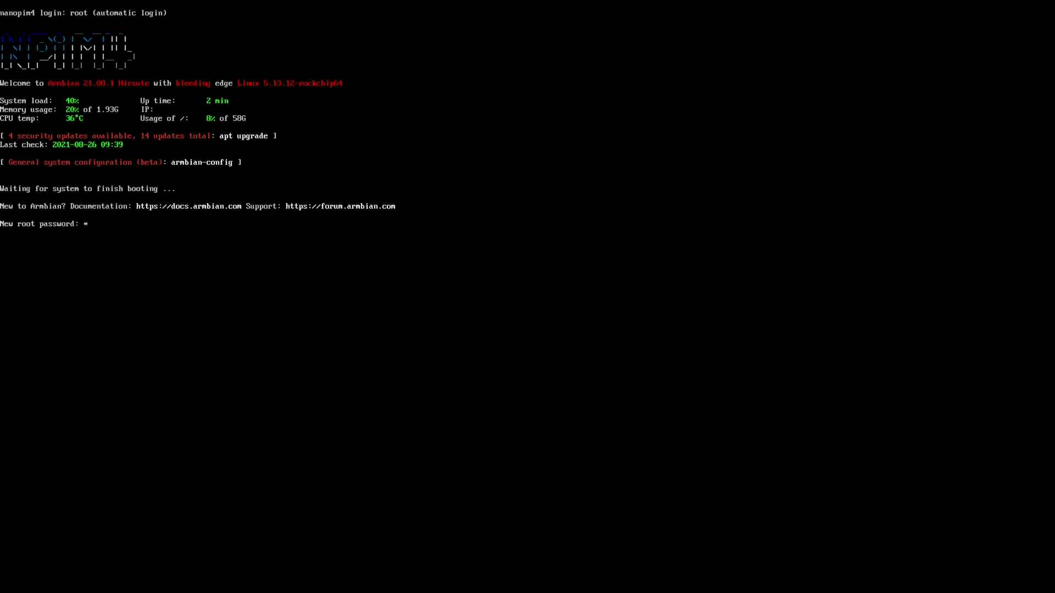
Step: Enter the new root password at the Armbian first-boot prompt
text(****)
key(Return)
key(Return)
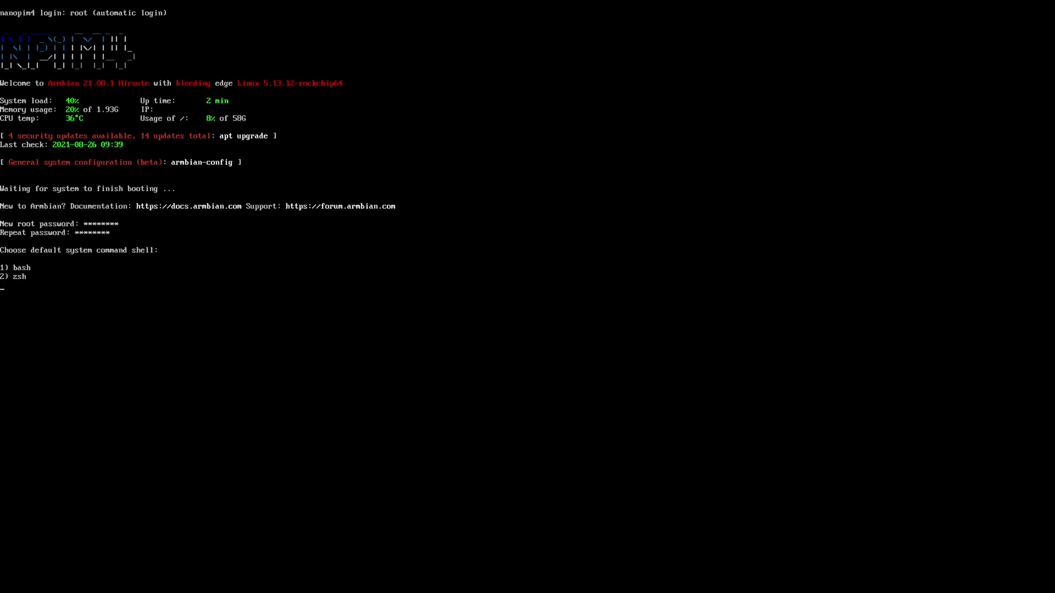
Step: Choose bash (option 1) as the default shell and enter the new username
key(1)
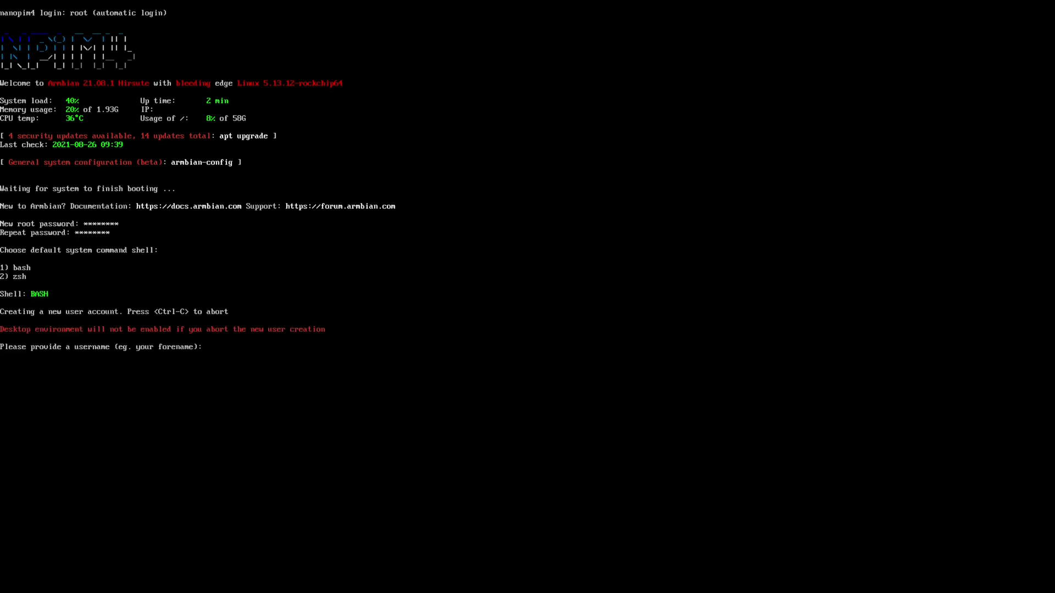
text(nicod)
key(Return)
Step: Set and repeat the new user's password, then confirm the real name to start the desktop
text(*)
key(Return)
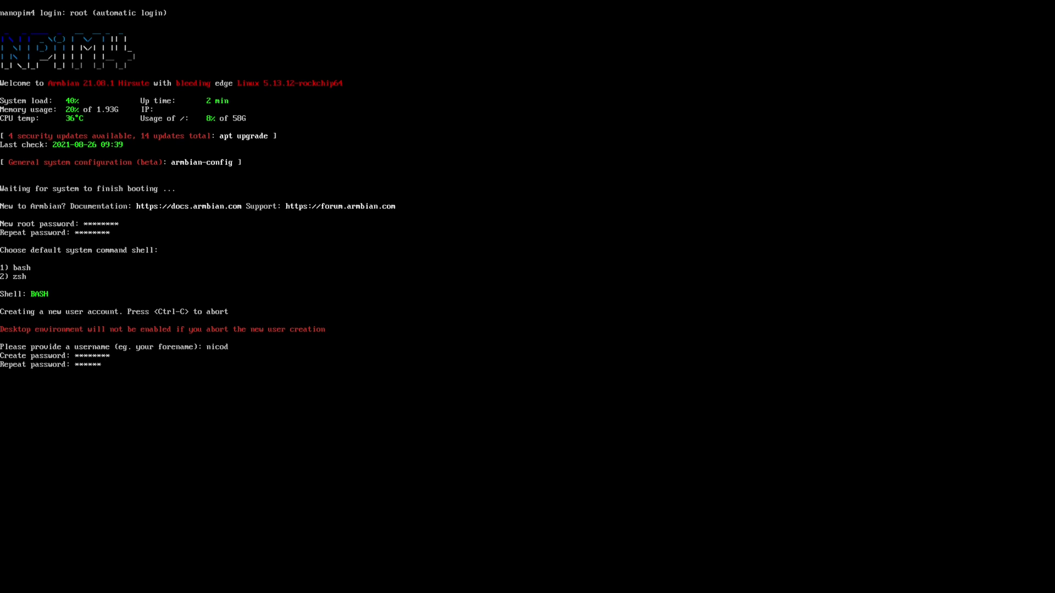
key(Return)
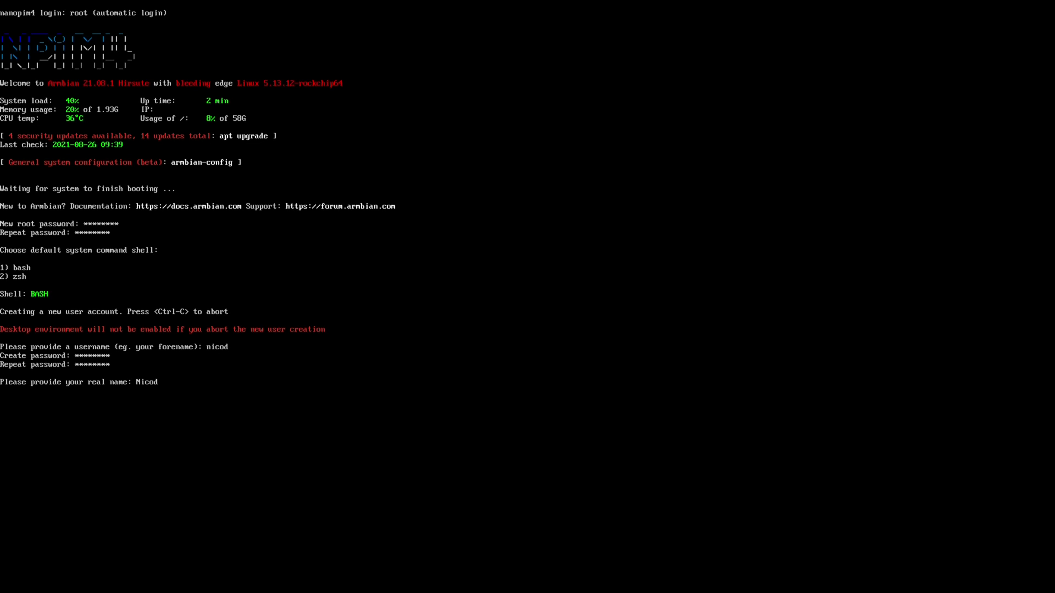
text(D)
key(Return)
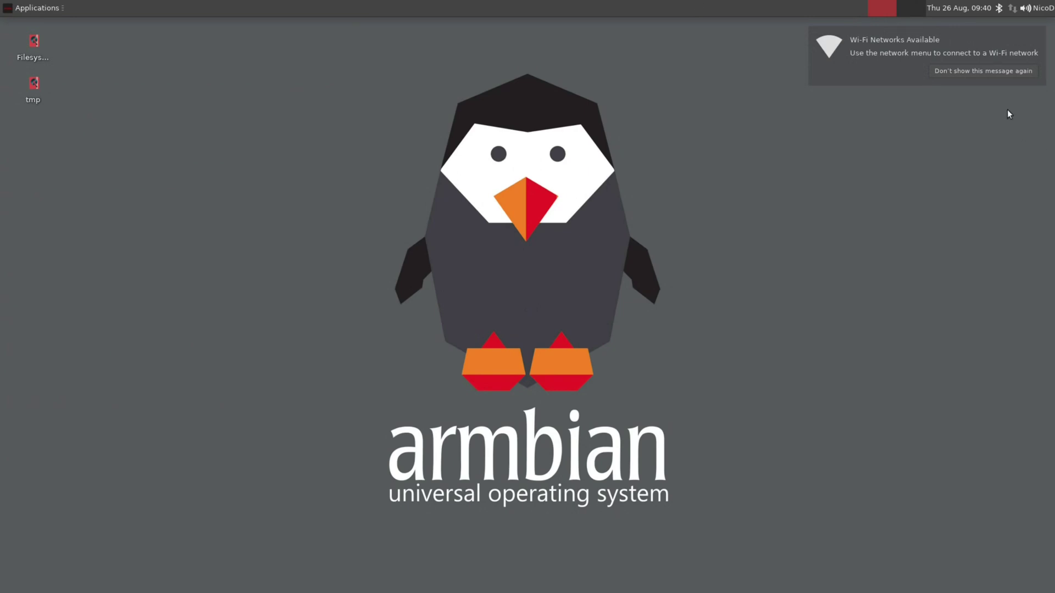
Step: Connect to the 5G Wi-Fi network by pasting its password
click(1011, 8)
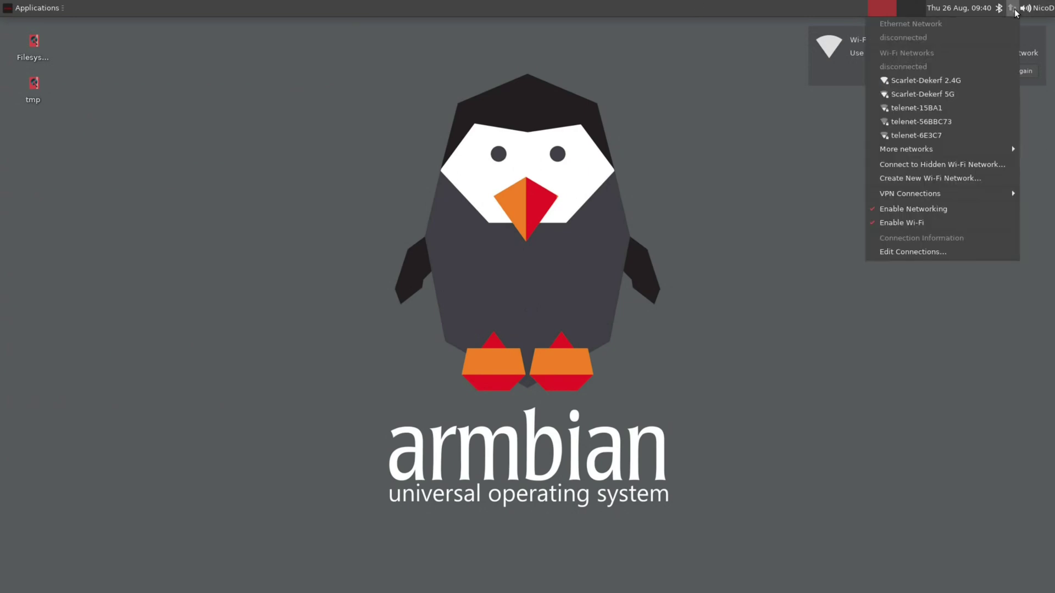
click(969, 95)
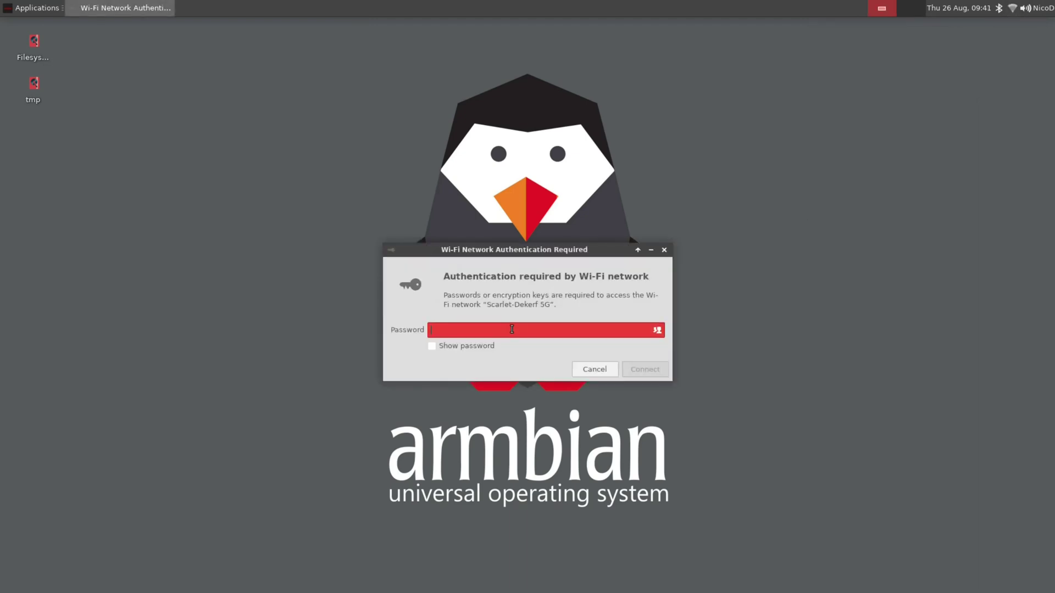
key(ctrl+v)
key(Return)
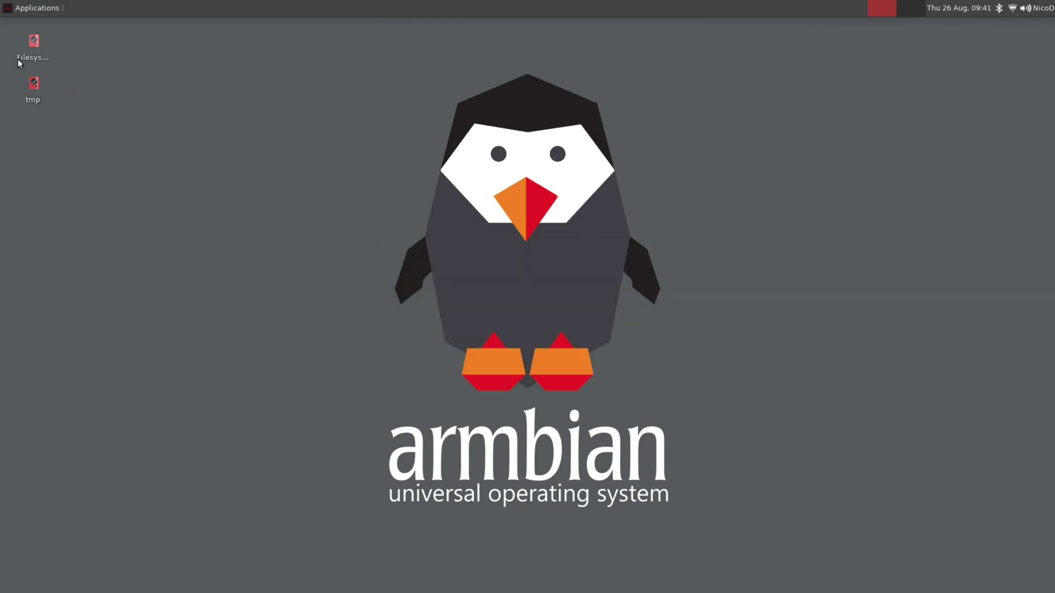
Step: Open Terminal Emulator, run sudo apt update, and enter sudo apt upgrade
click(22, 9)
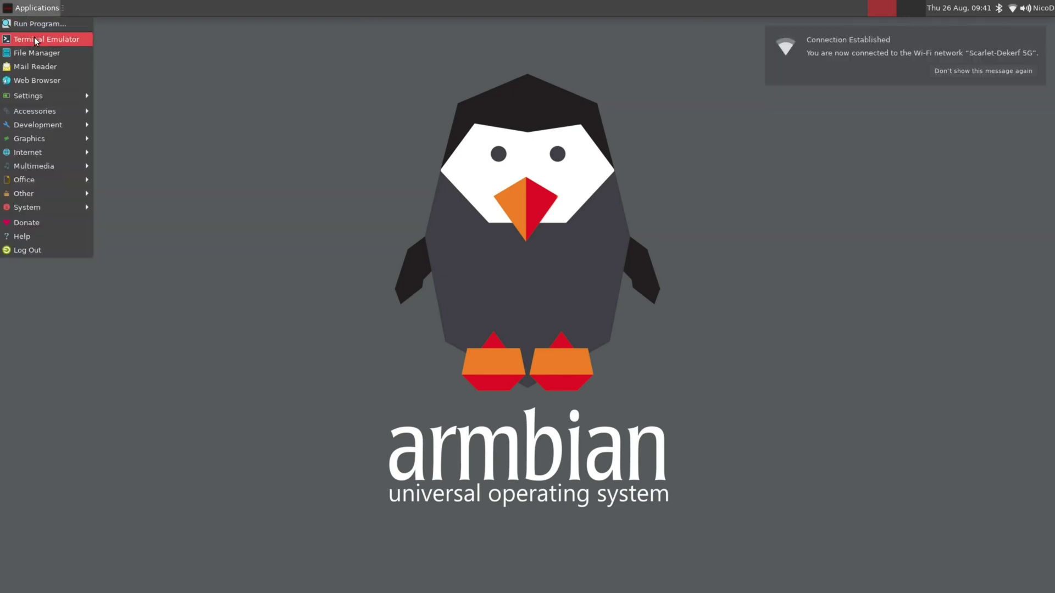
click(35, 40)
text(sudo apt upd)
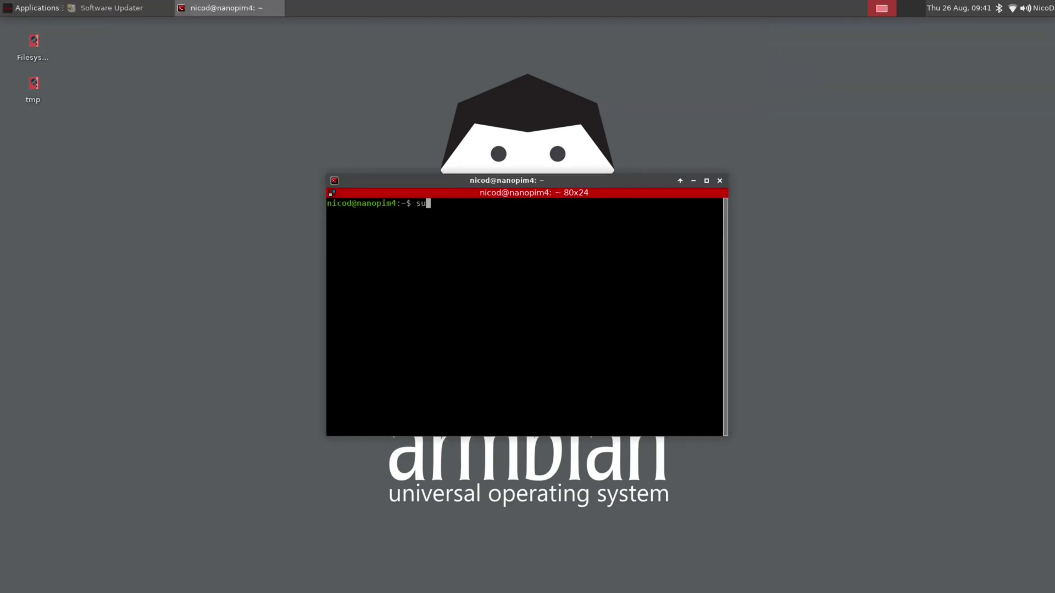
text(ate)
key(Return)
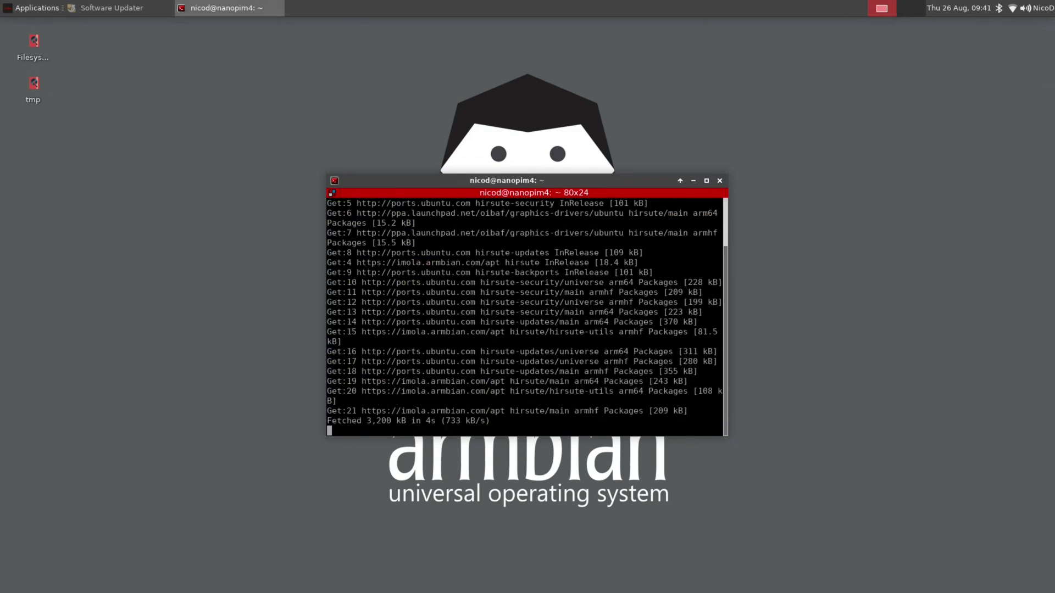
text(sudo apt upgrade)
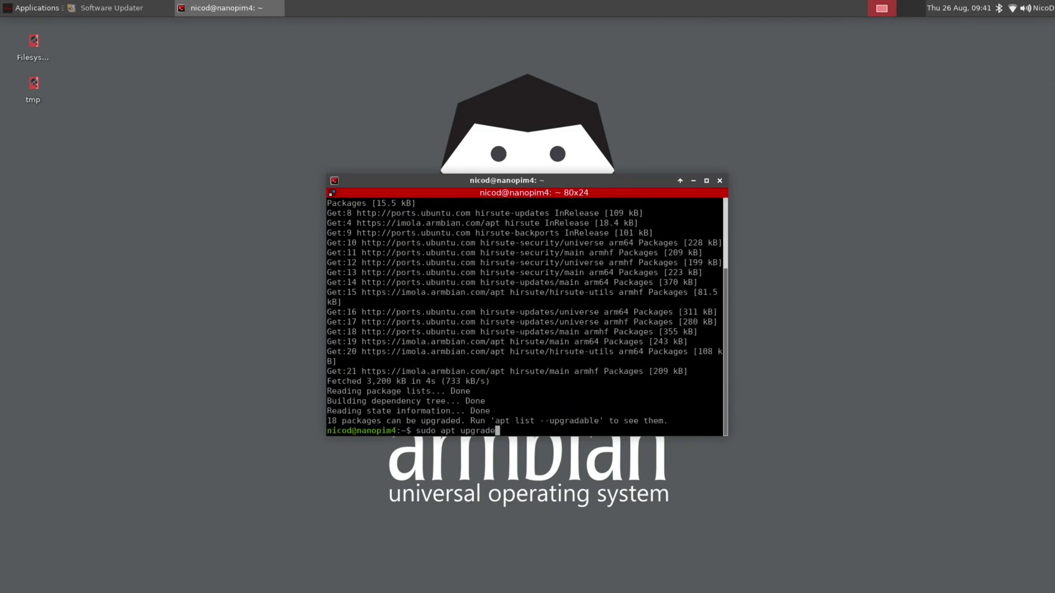
Step: Start the package upgrade and browse the Applications menu categories while it downloads
key(Return)
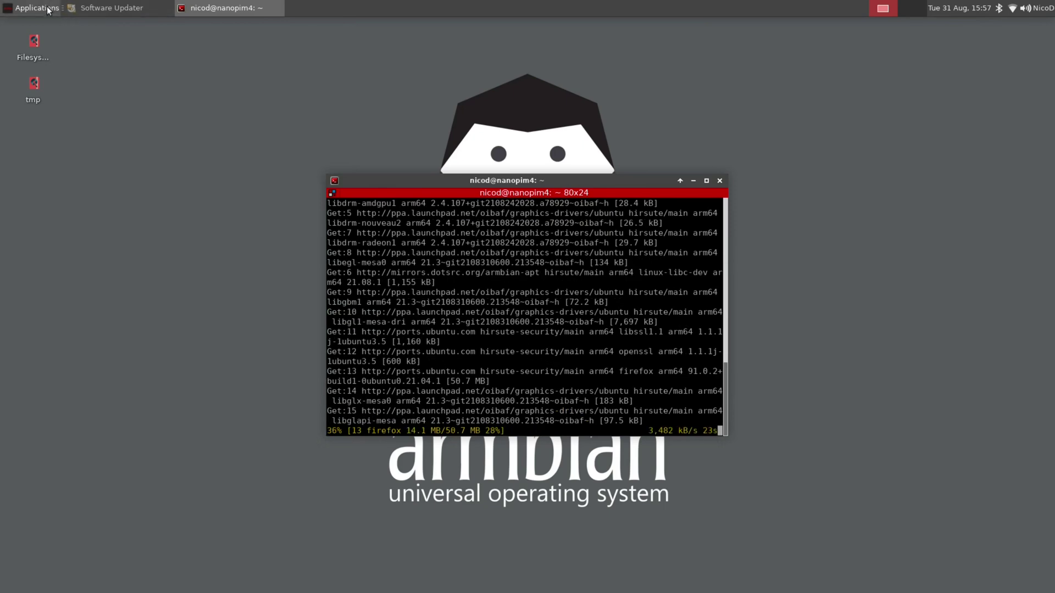
click(46, 8)
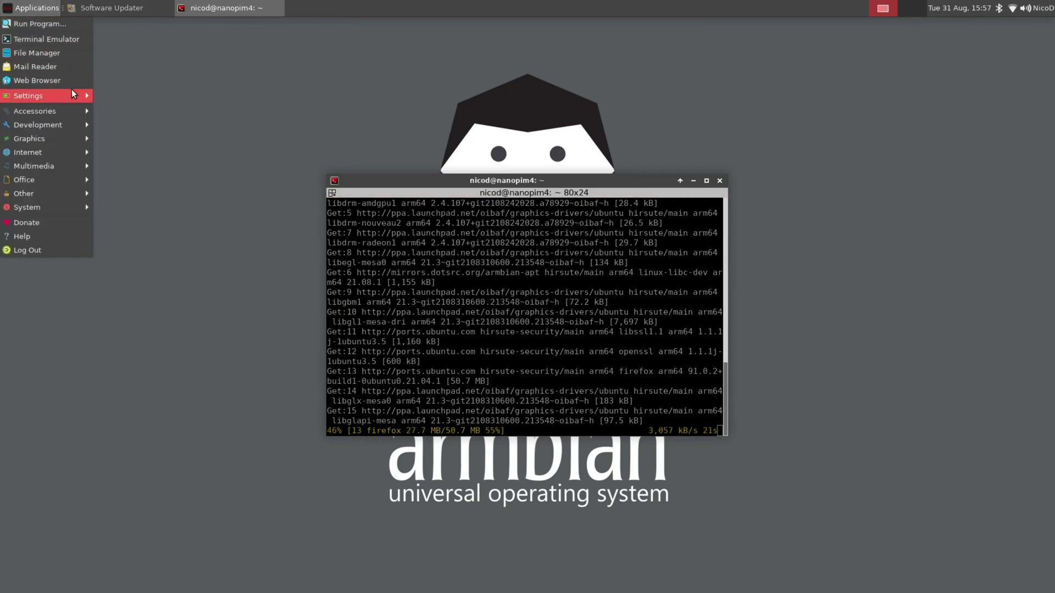
mouse_move(71, 91)
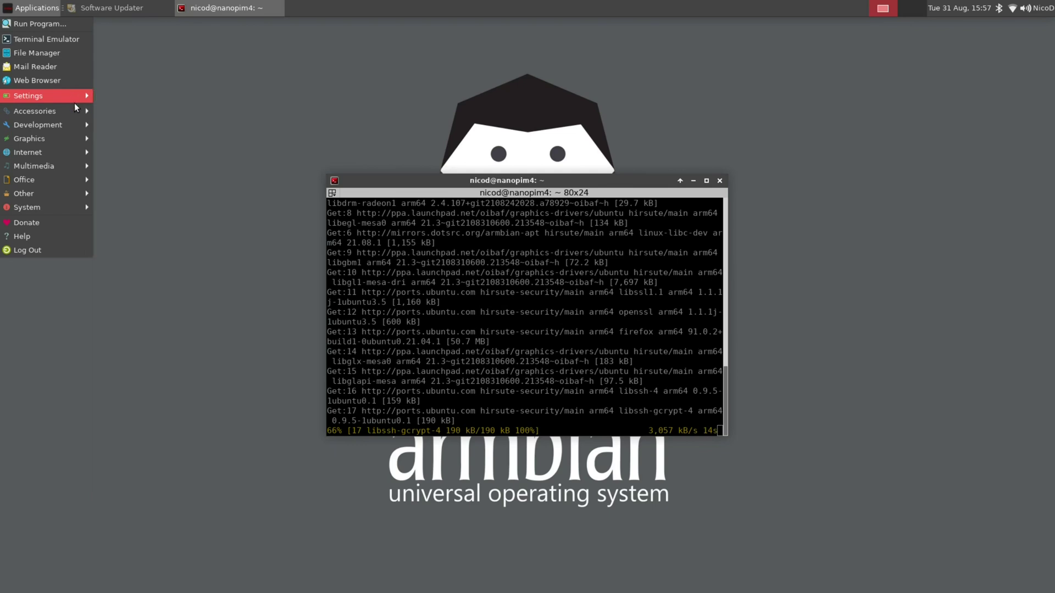
mouse_move(71, 111)
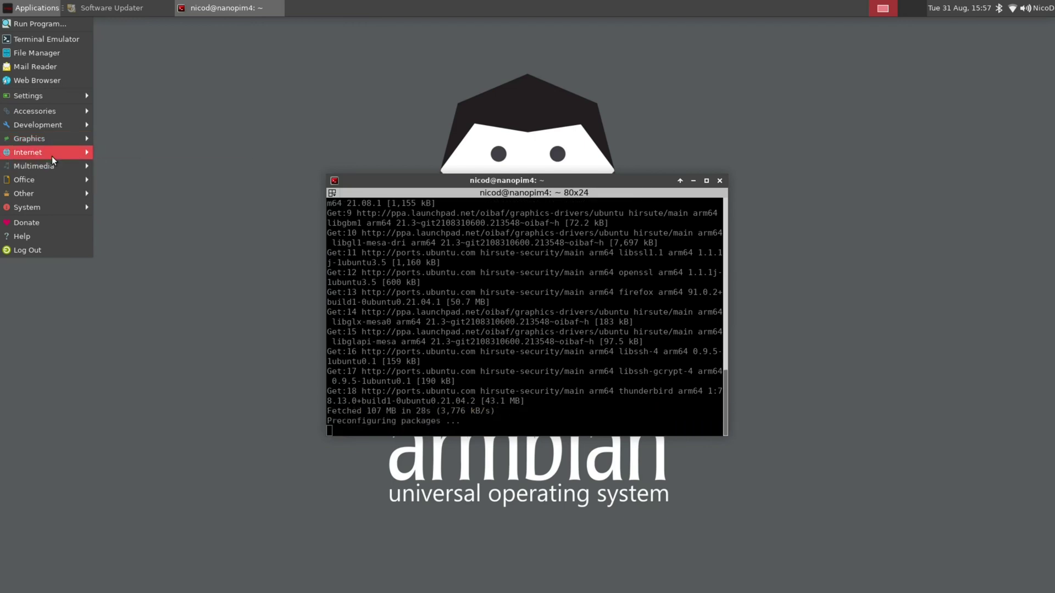
Step: Browse the Office, Other, System and Accessories application submenus, then close the applications list
mouse_move(51, 156)
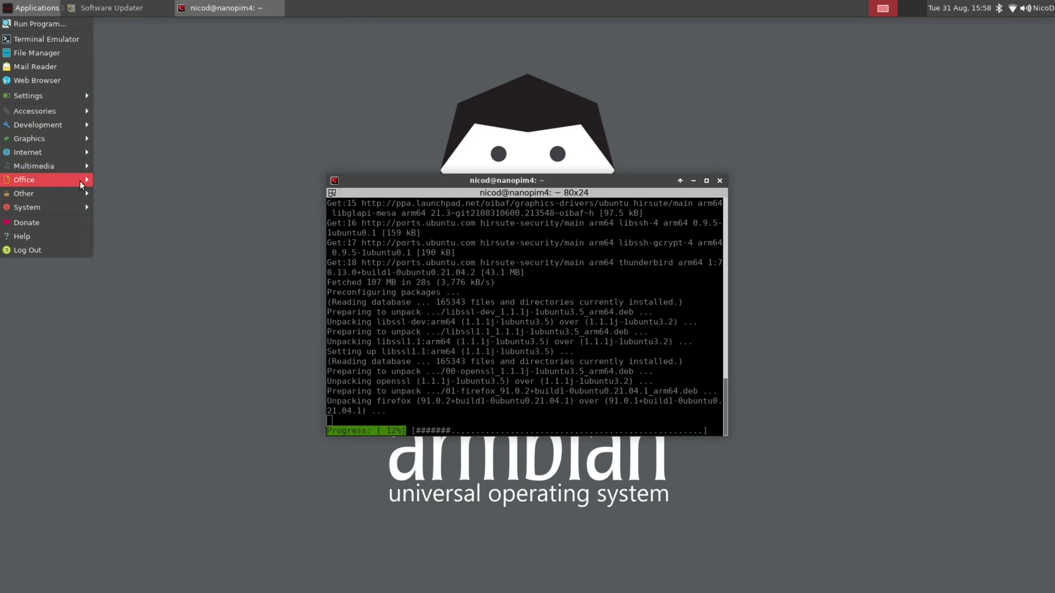
mouse_move(80, 182)
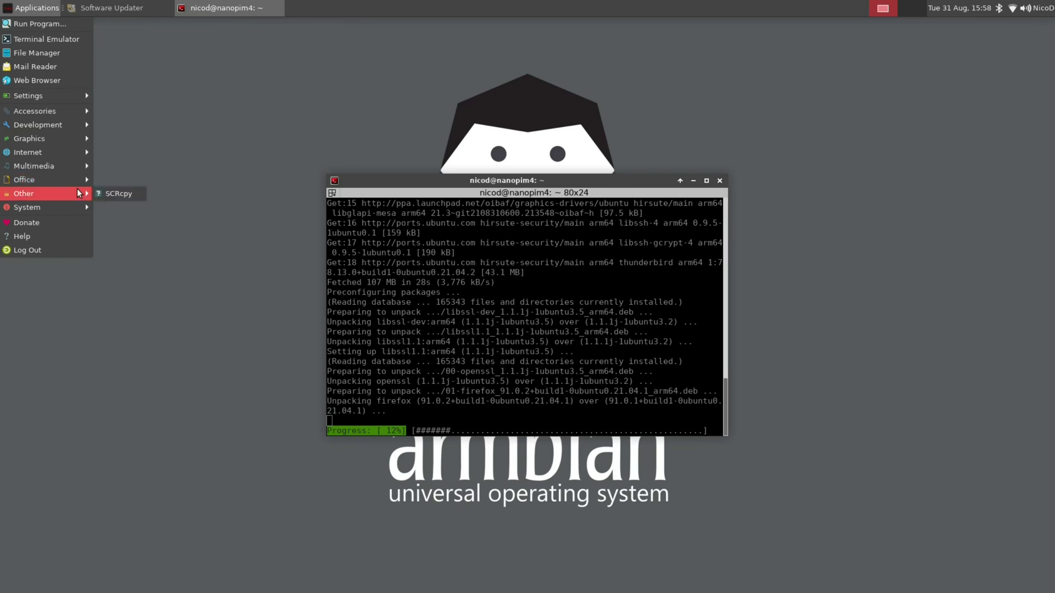
mouse_move(67, 209)
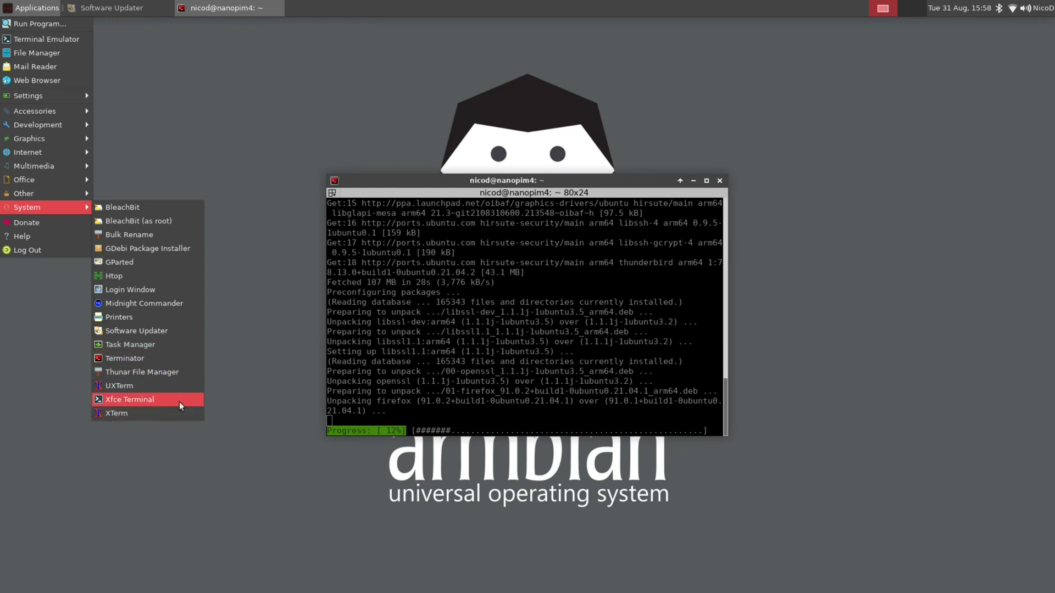
mouse_move(71, 111)
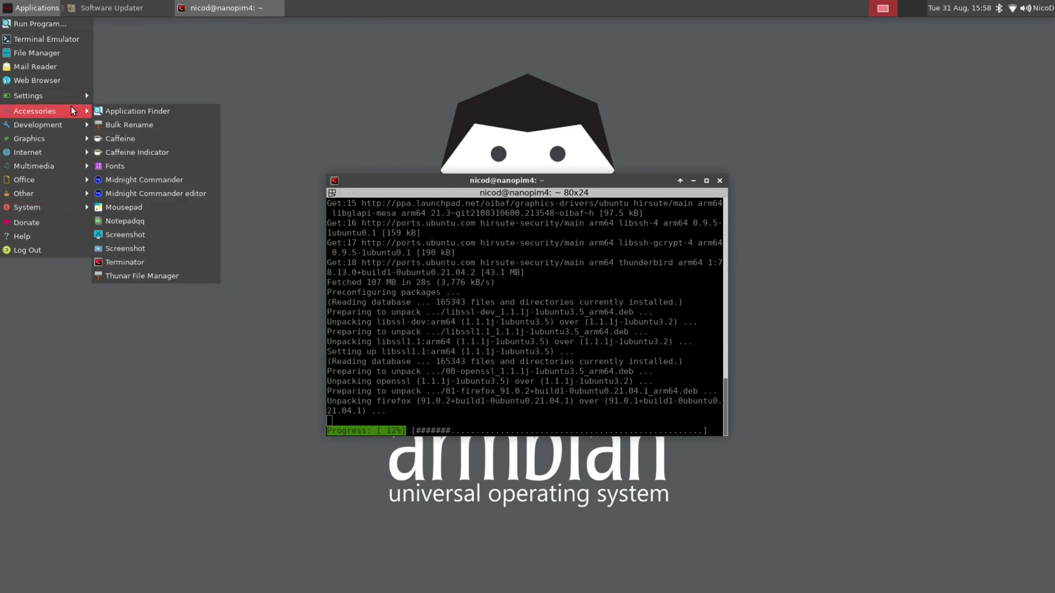
click(163, 82)
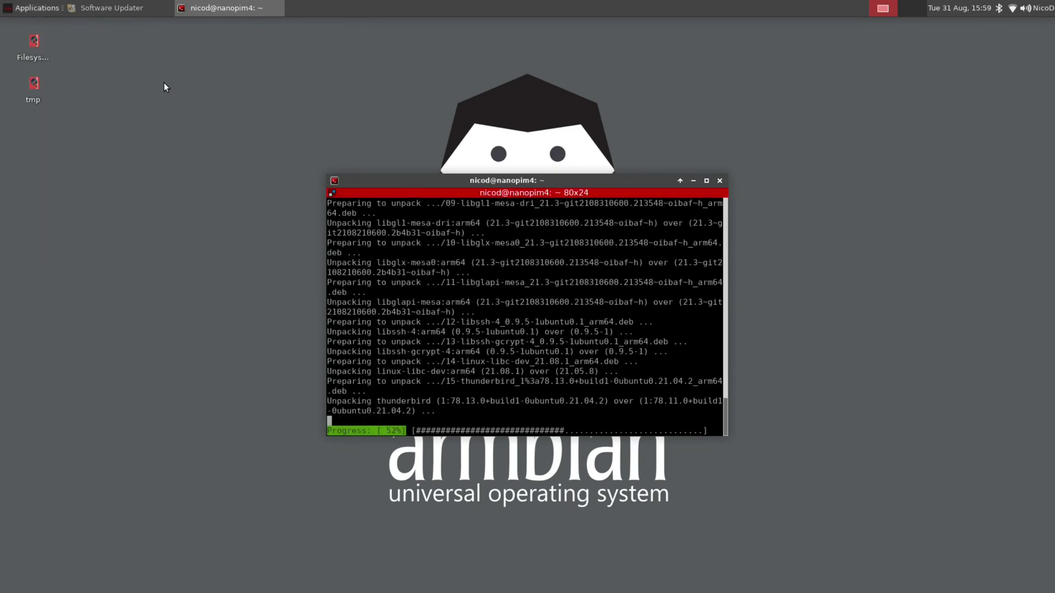
Step: Launch the File Manager, try Go > Browse Network, and dismiss the 'Operation not supported' error
click(18, 5)
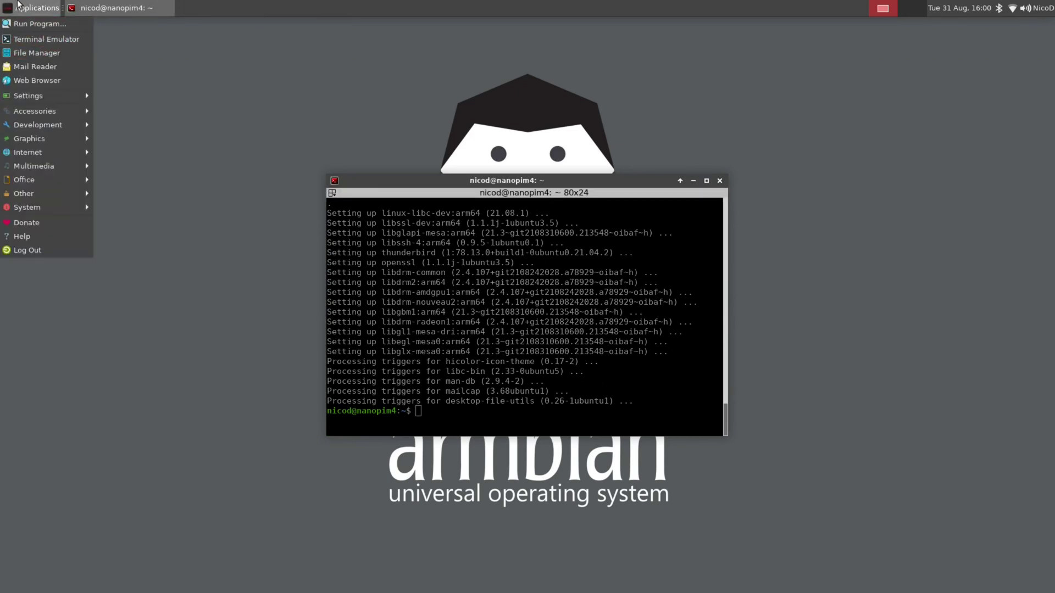
click(26, 54)
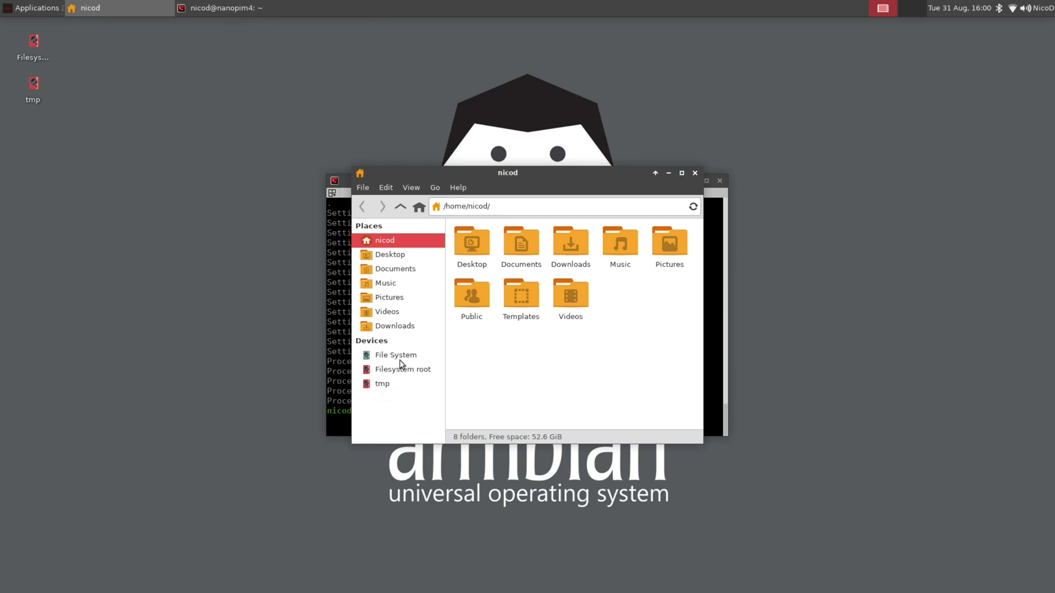
click(438, 189)
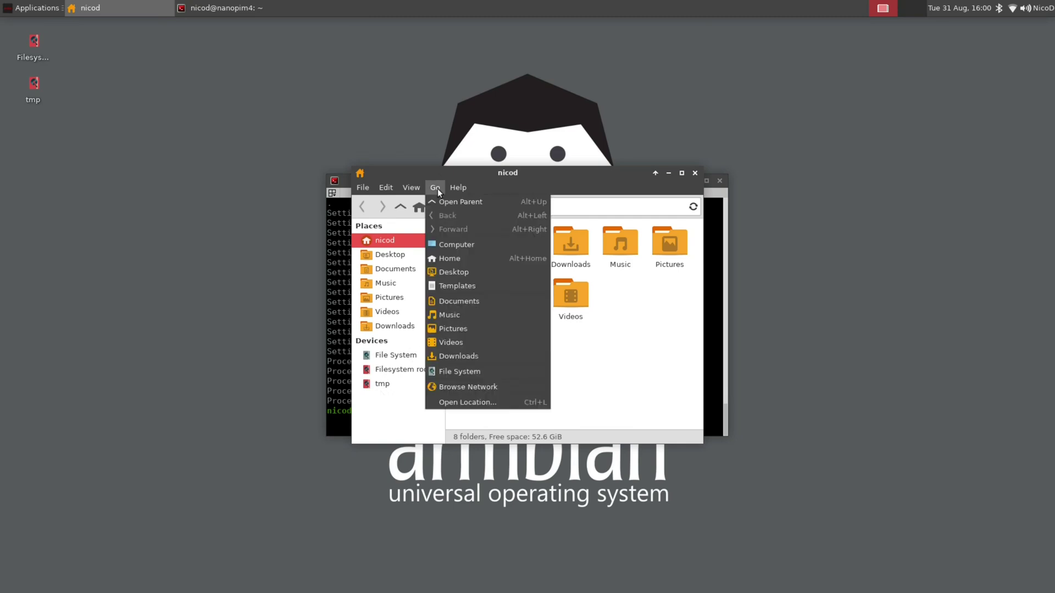
click(464, 387)
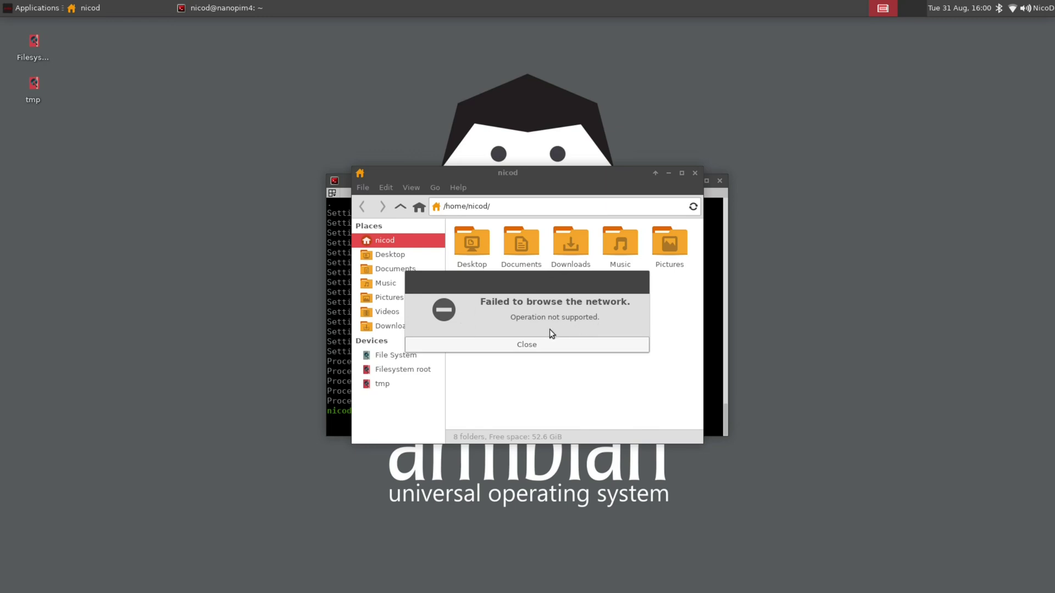
click(507, 346)
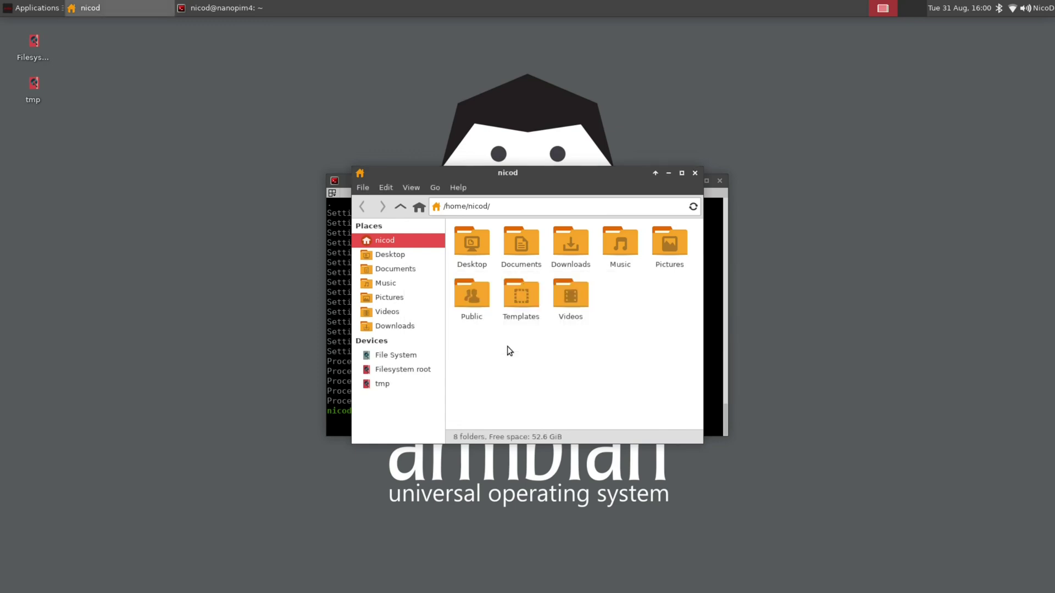
Step: Close the file manager, install gvfs-backends with sudo apt, and reboot the machine
click(696, 174)
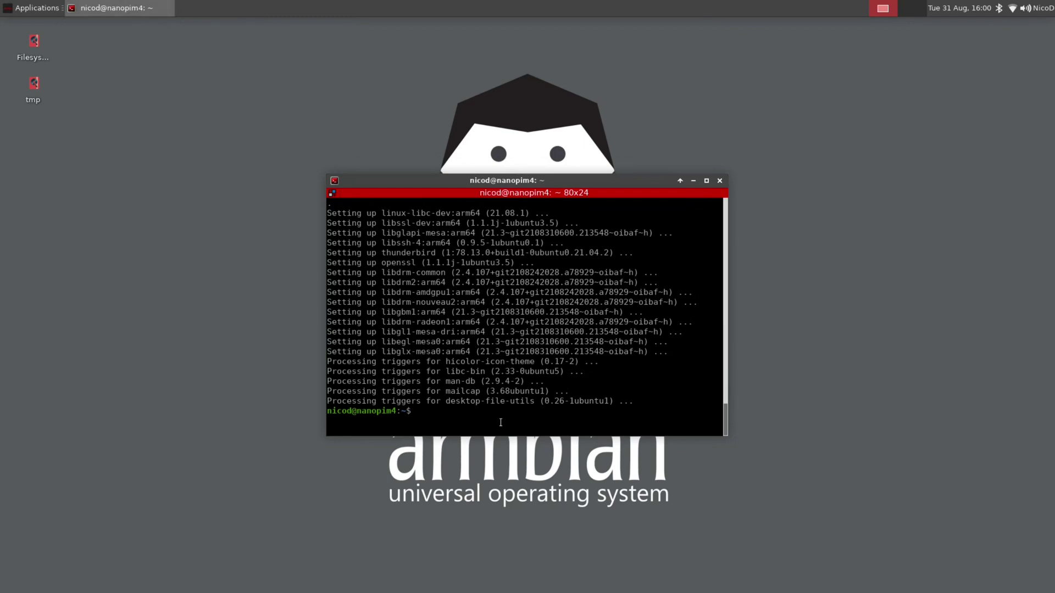
text(sudo apt install gvfs-backends)
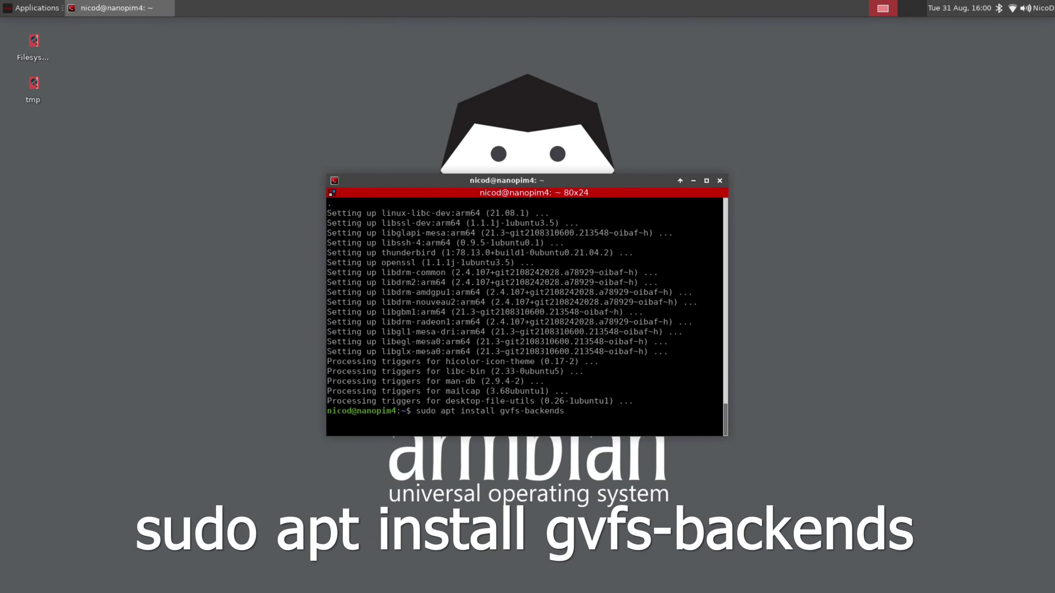
key(Return)
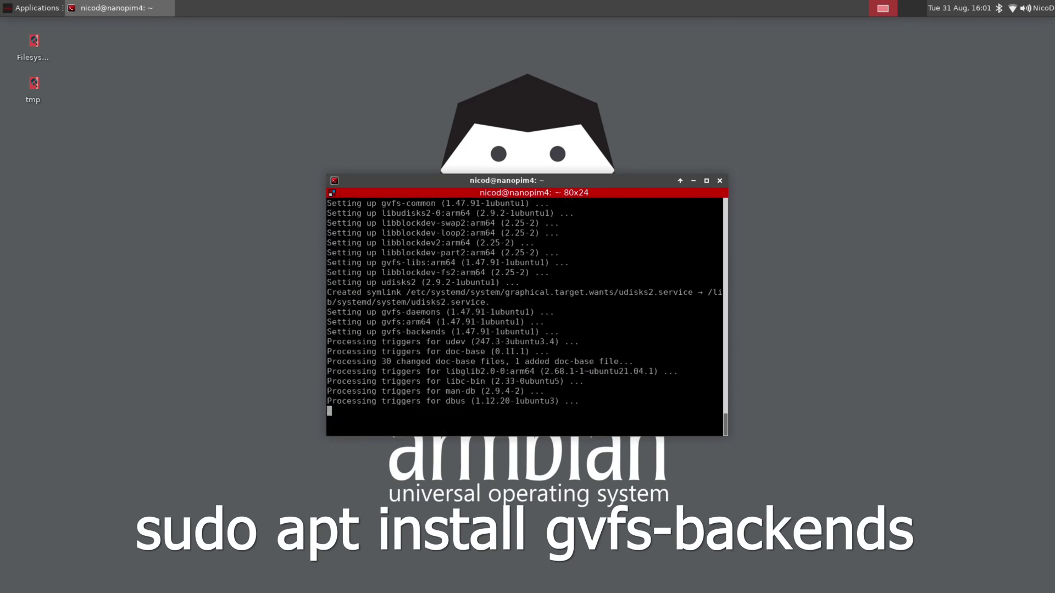
text(sudo reboot)
key(Return)
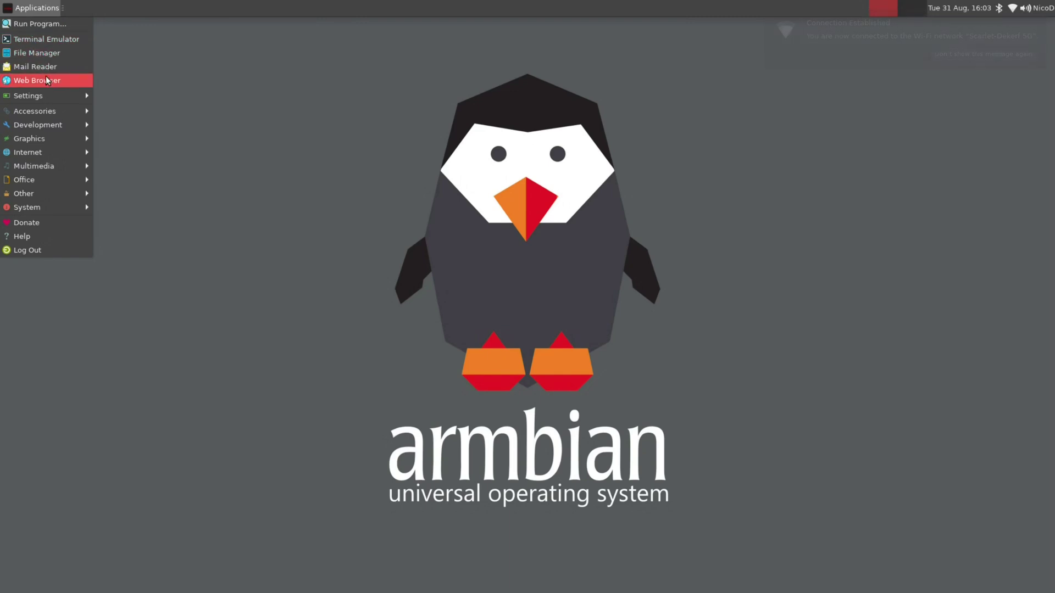
Step: In the File Manager, open the 124 GB volume and Browse Network, then close the window
click(47, 55)
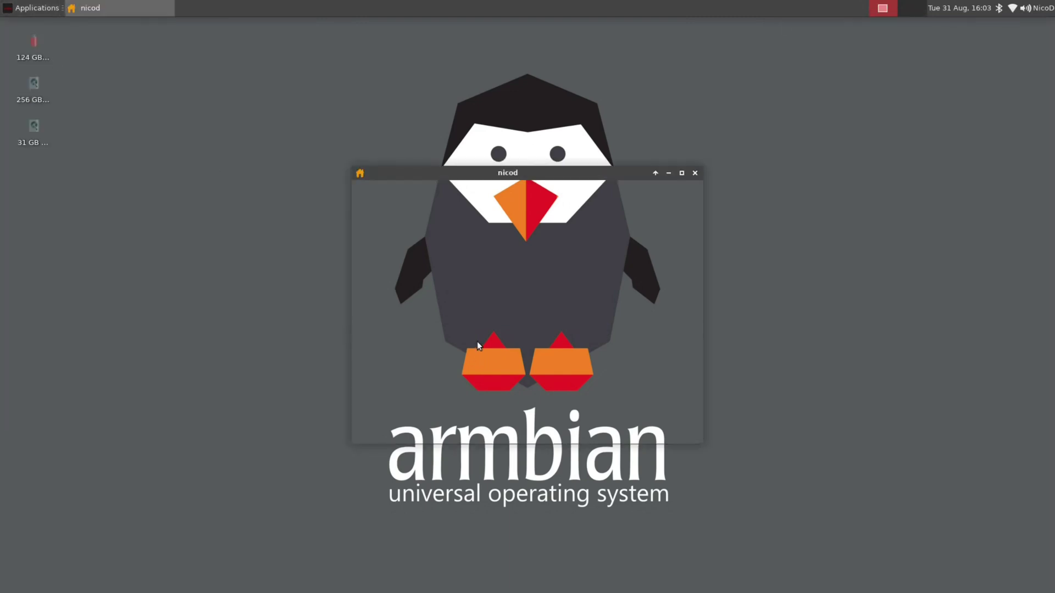
scroll(387, 385, down, 1)
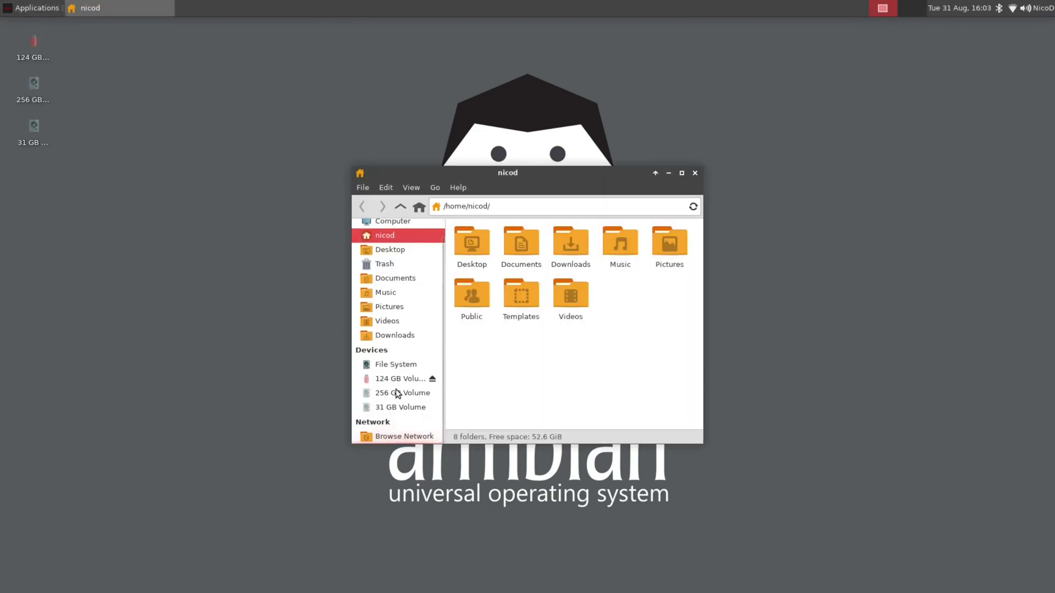
click(401, 379)
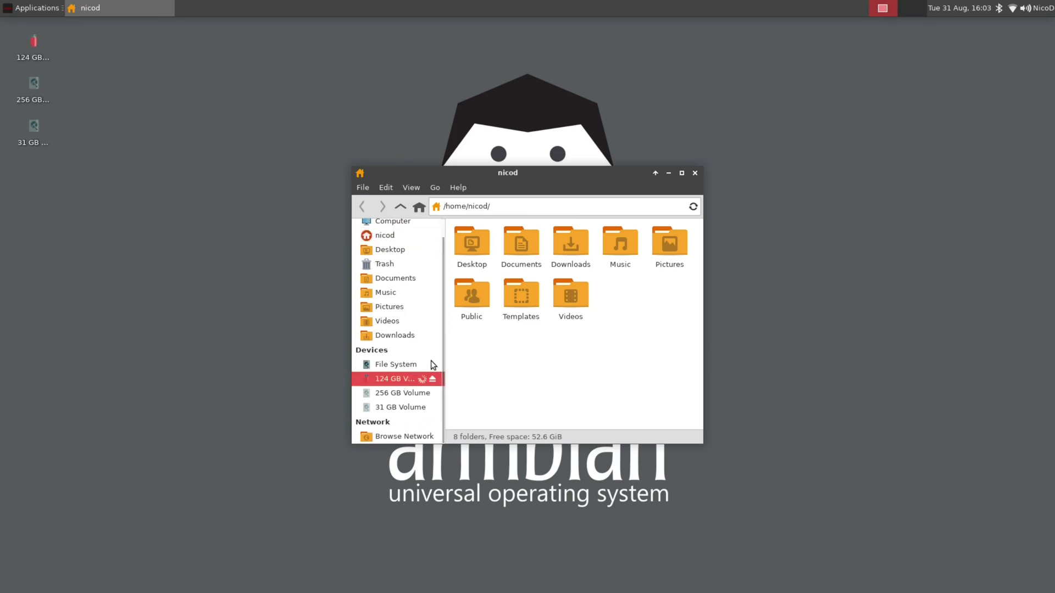
scroll(545, 296, down, 3)
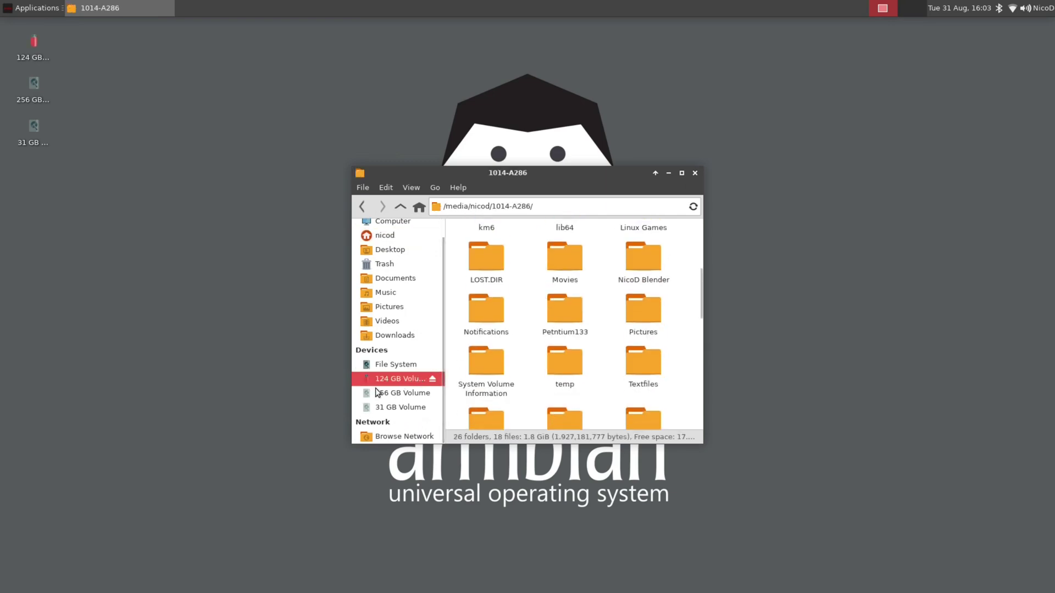
click(401, 437)
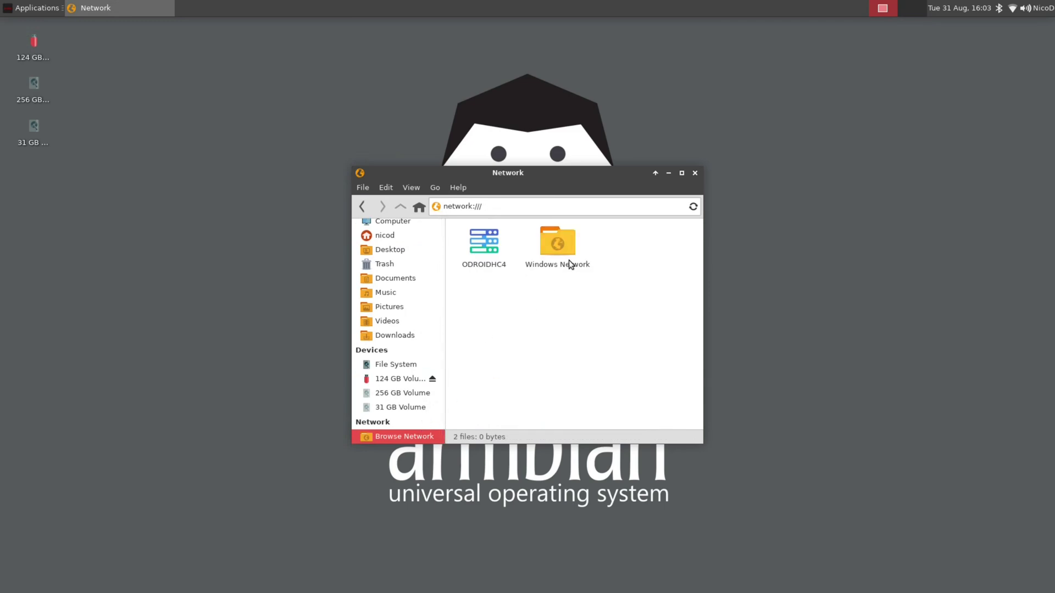
click(694, 173)
Step: Launch Chromium Web Browser from Applications > Internet, then launch Terminal Emulator
click(38, 7)
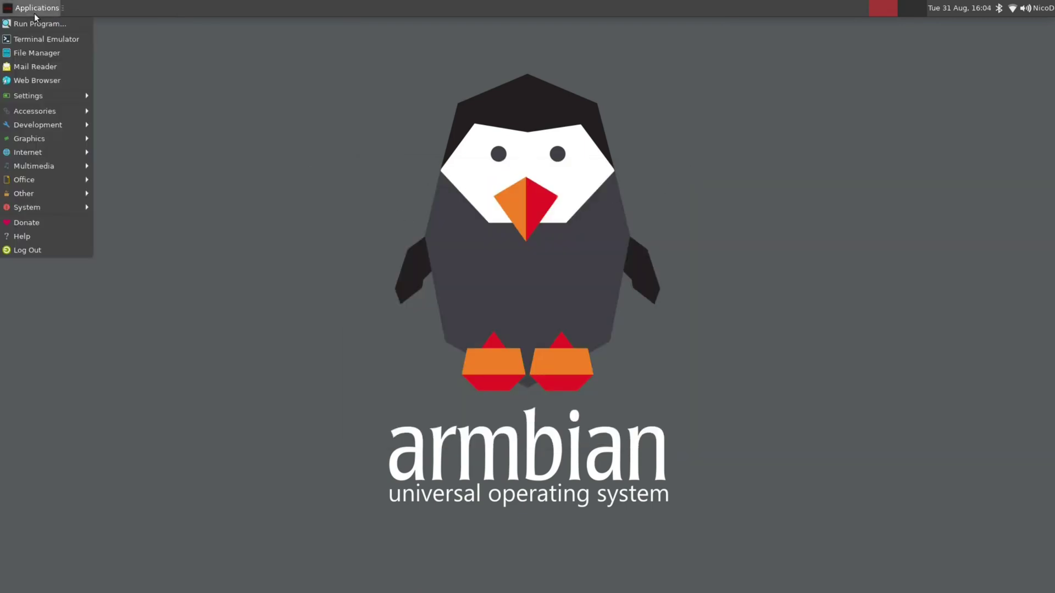
mouse_move(30, 153)
mouse_move(66, 151)
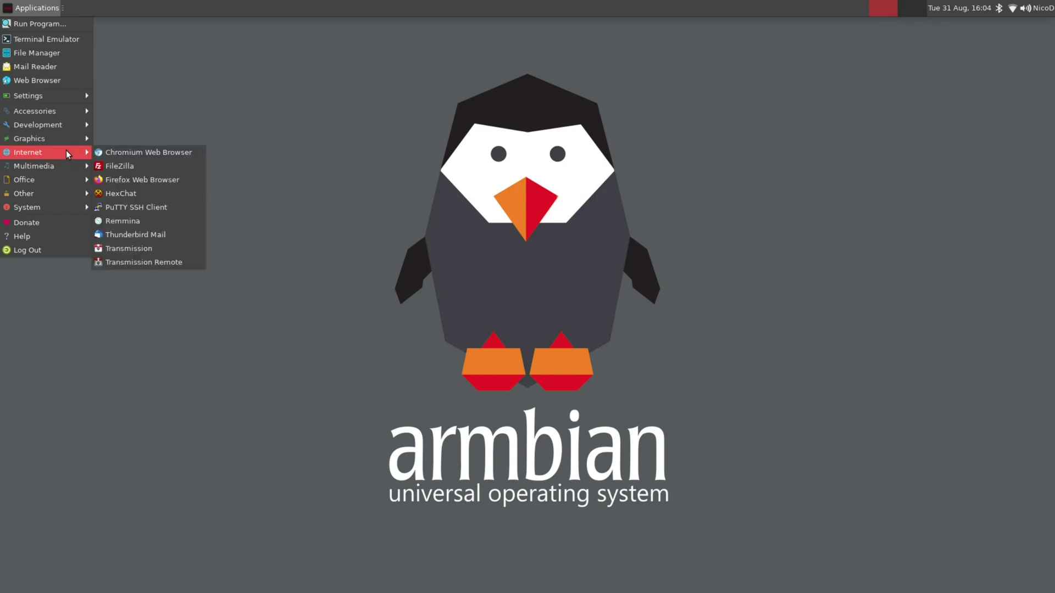
click(107, 156)
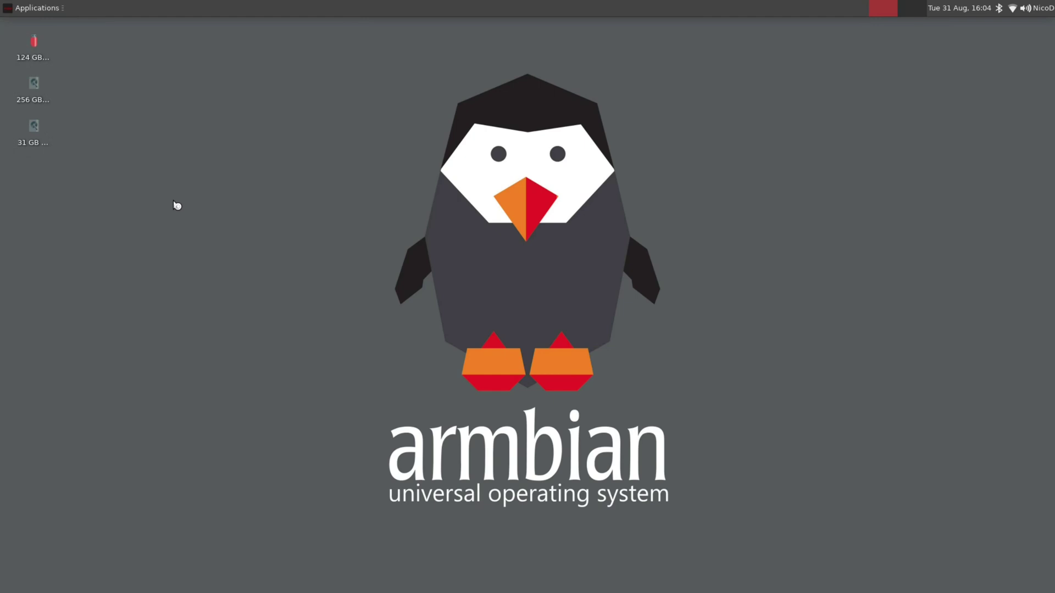
click(51, 5)
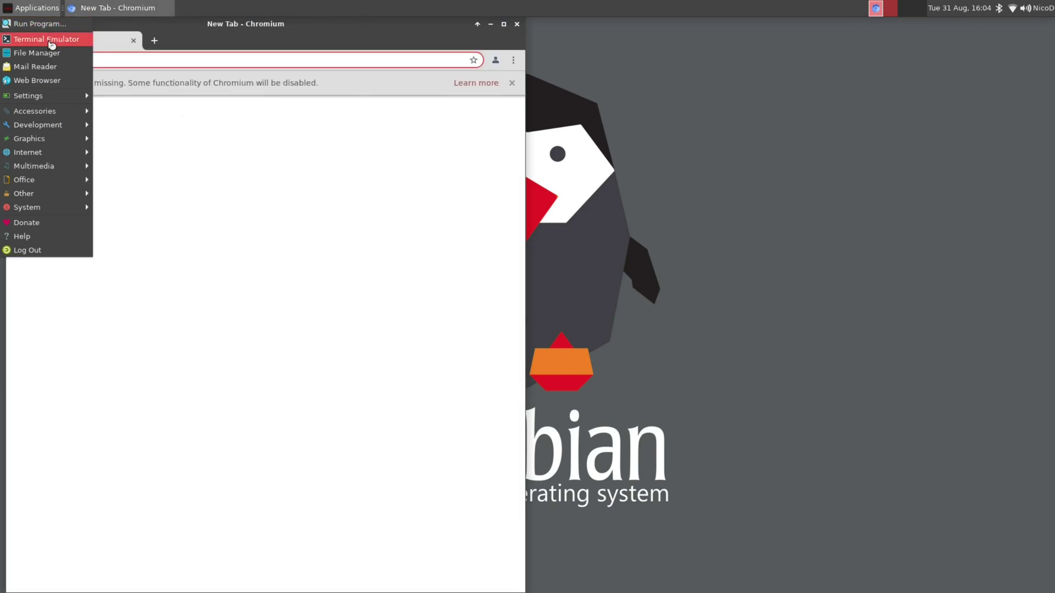
click(51, 39)
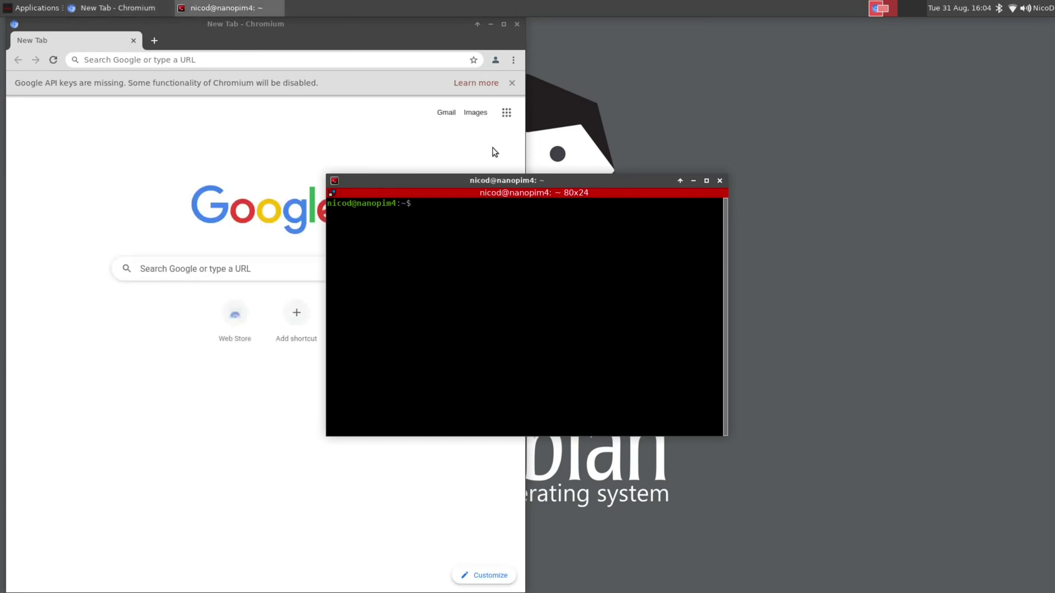
Step: Run glxinfo -B and highlight the Mali T860 (Panfrost) device and Mesa 21.3.0 version lines
text(glxinfo -B)
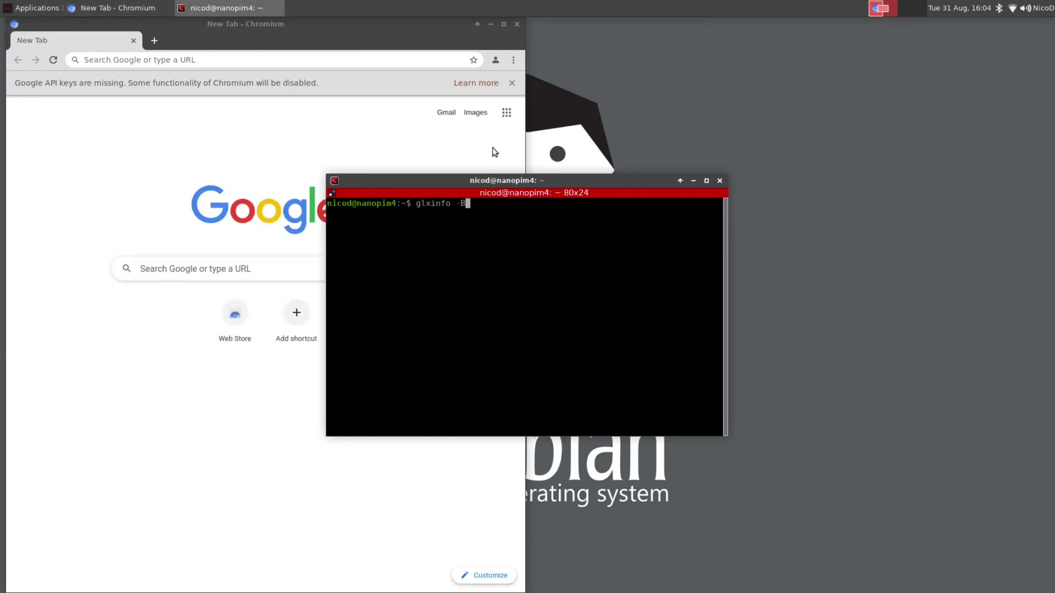
key(Return)
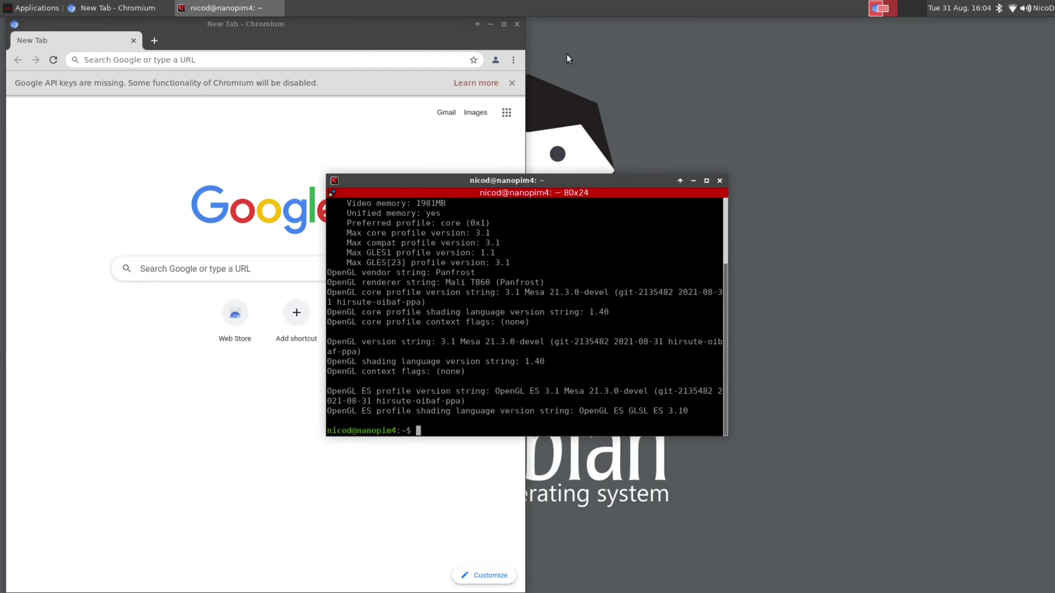
scroll(442, 325, up, 3)
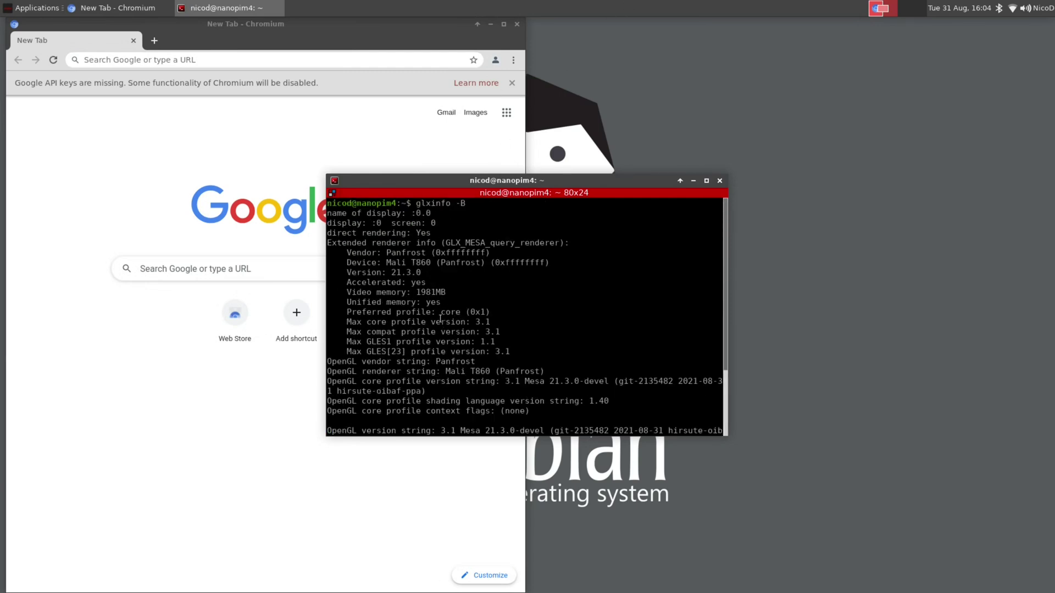
triple_click(443, 261)
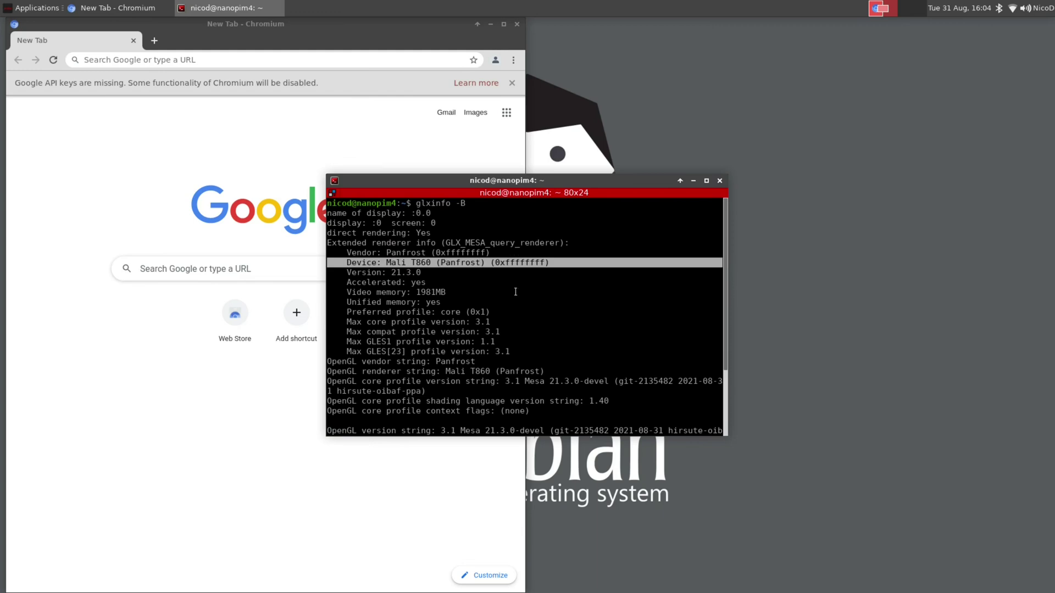
click(402, 271)
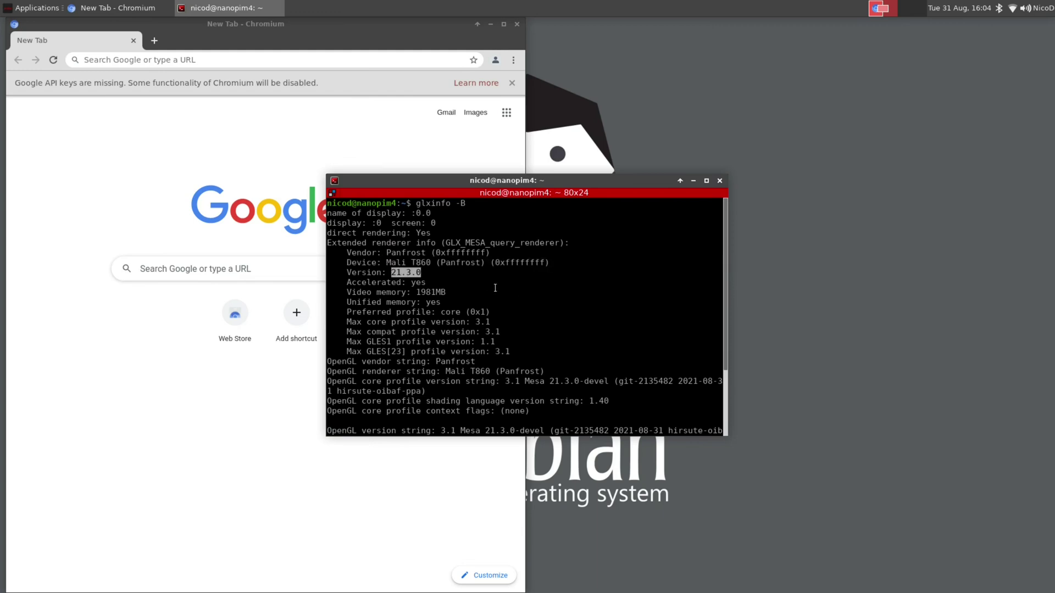
scroll(496, 288, down, 3)
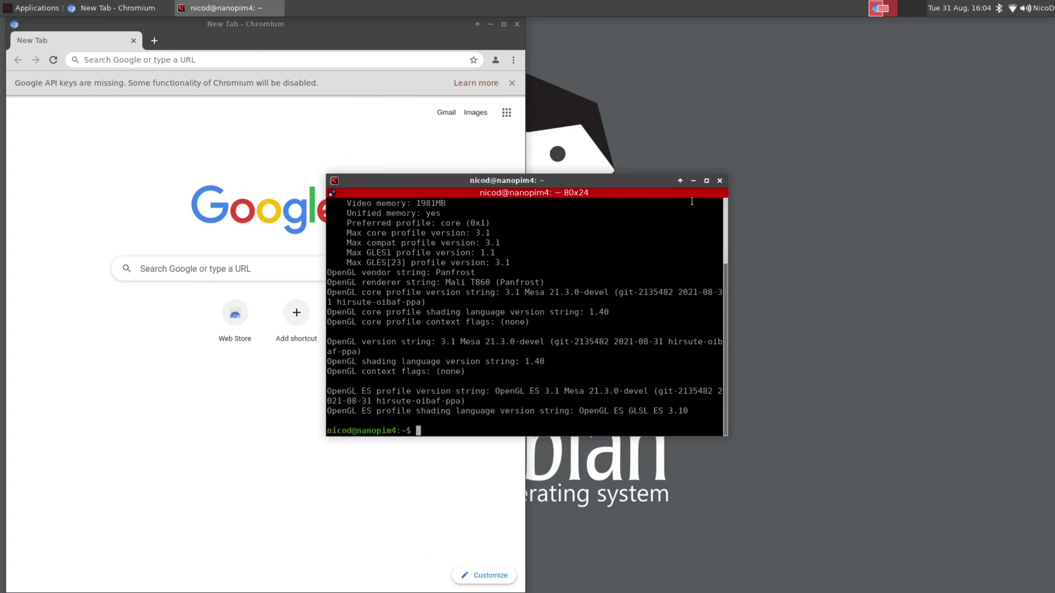
Step: Close the terminal and open chrome://gpu, highlighting the hardware-accelerated, Video Decode and WebGL status lines
click(717, 180)
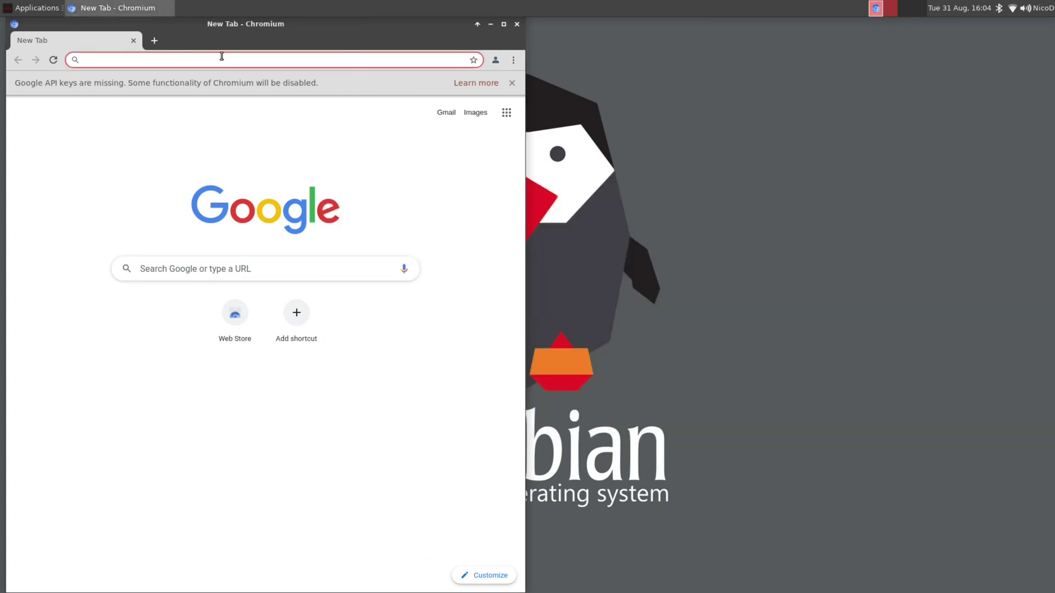
text(chrome)
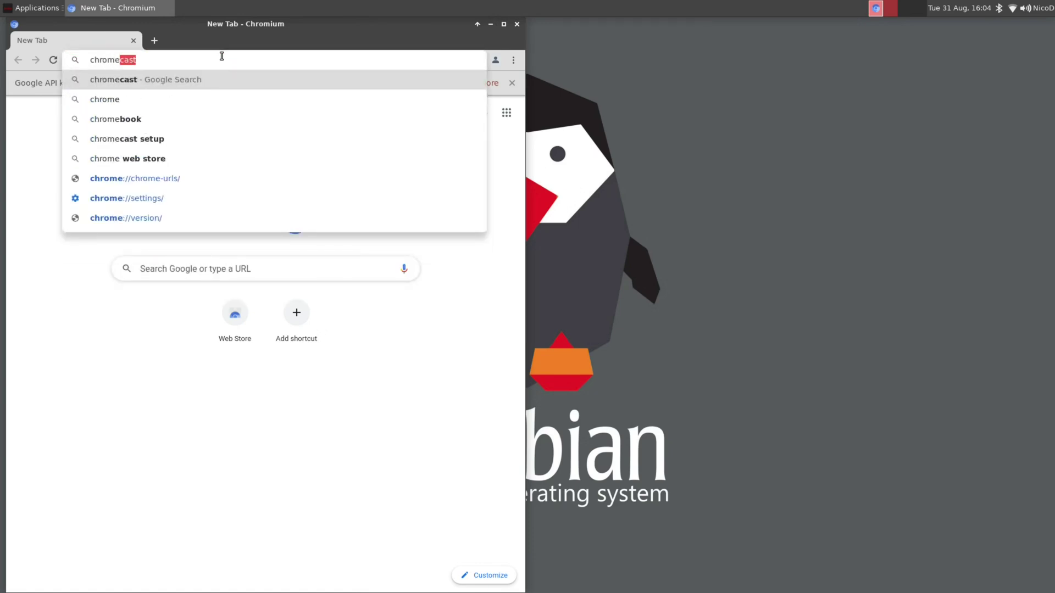
text(://gpu)
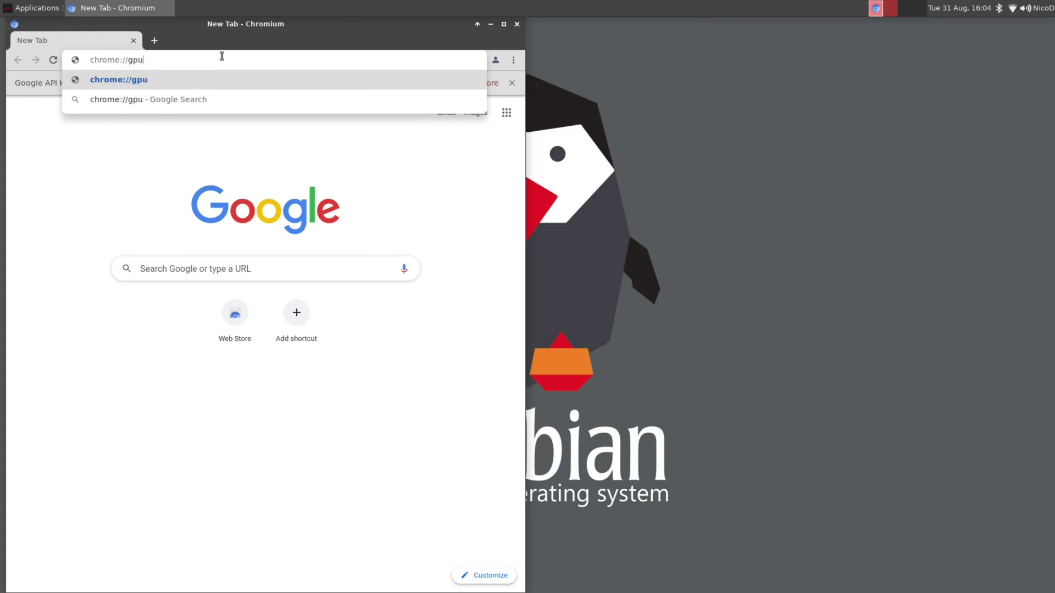
key(Return)
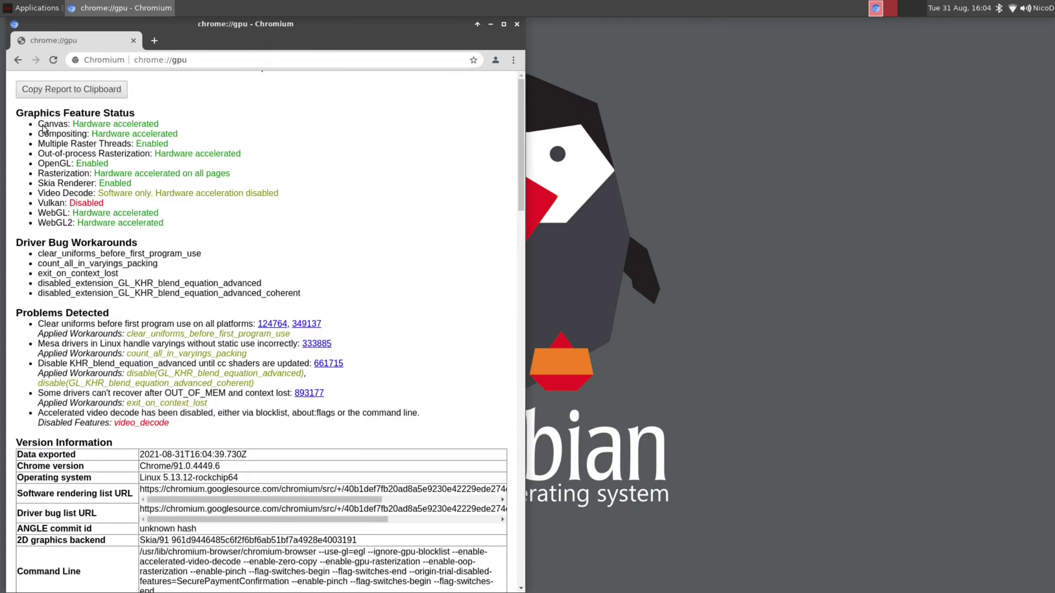
drag(131, 117, 242, 183)
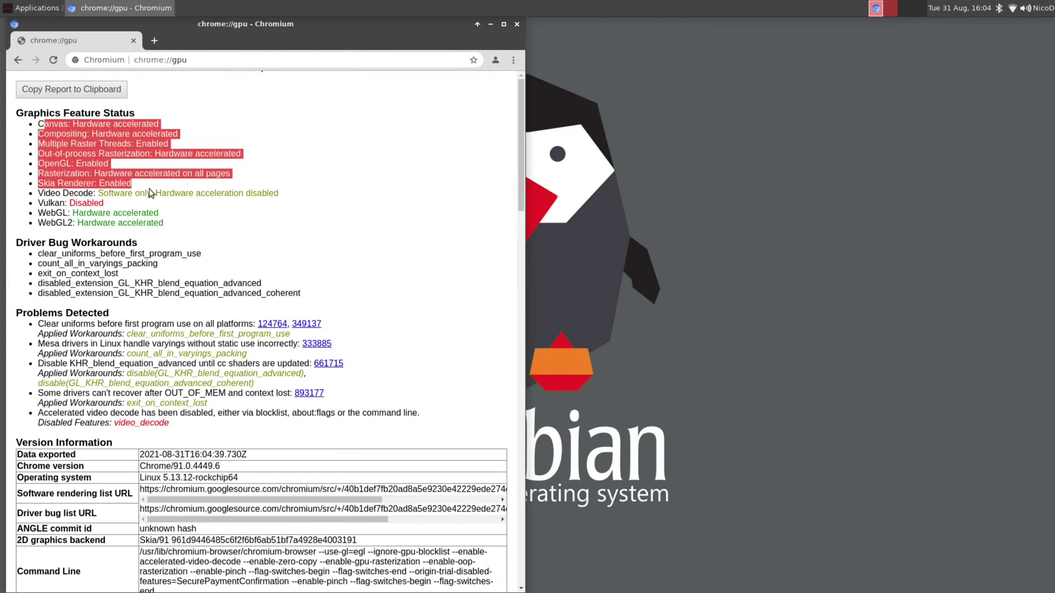
triple_click(101, 192)
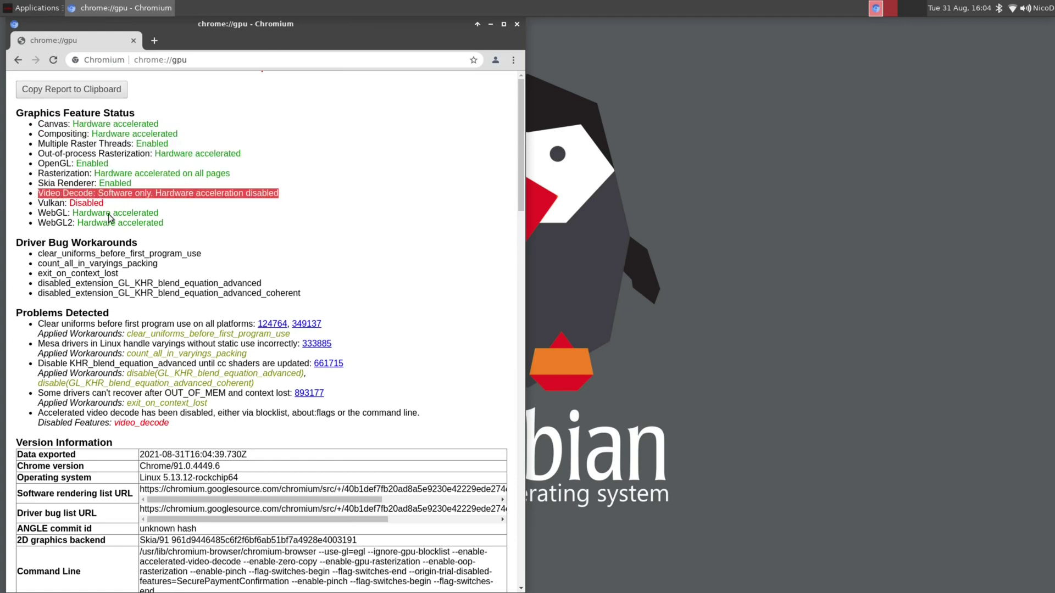
drag(37, 212, 189, 221)
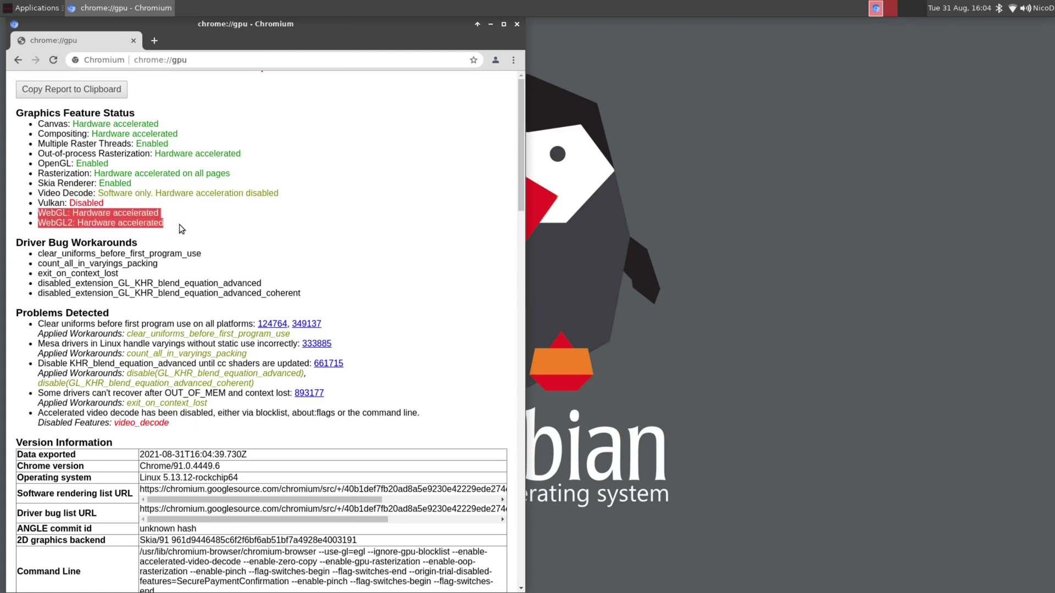
click(209, 164)
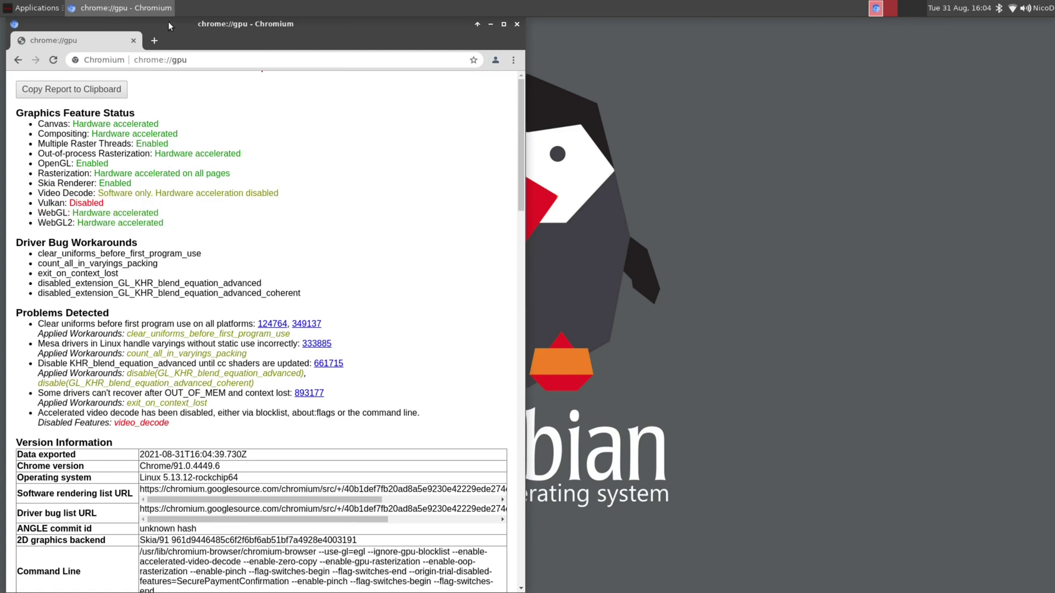
Step: Load youtube.com from Chromium's address bar
click(198, 60)
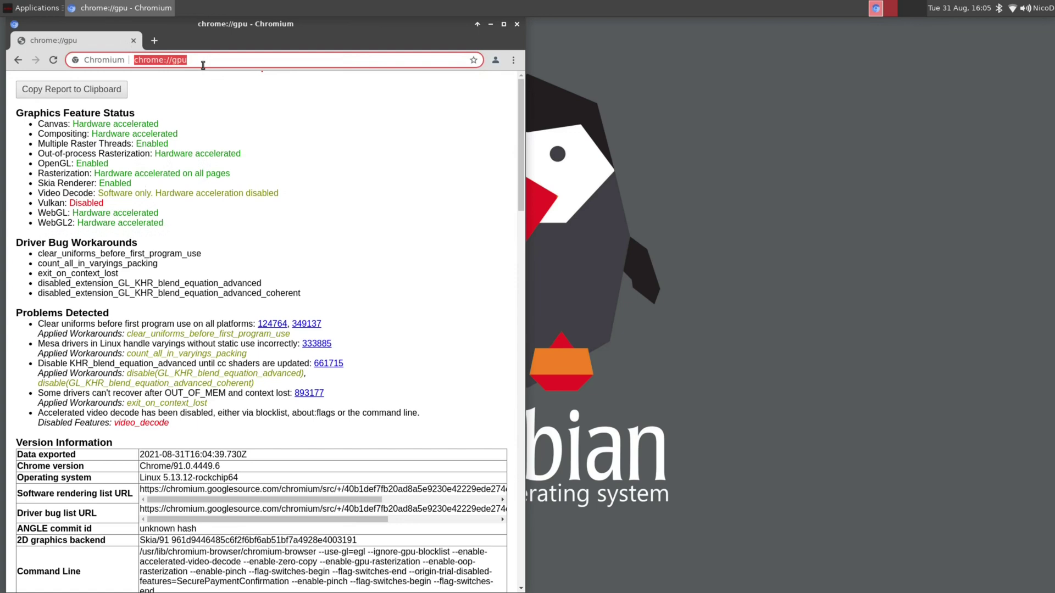
text(youtube)
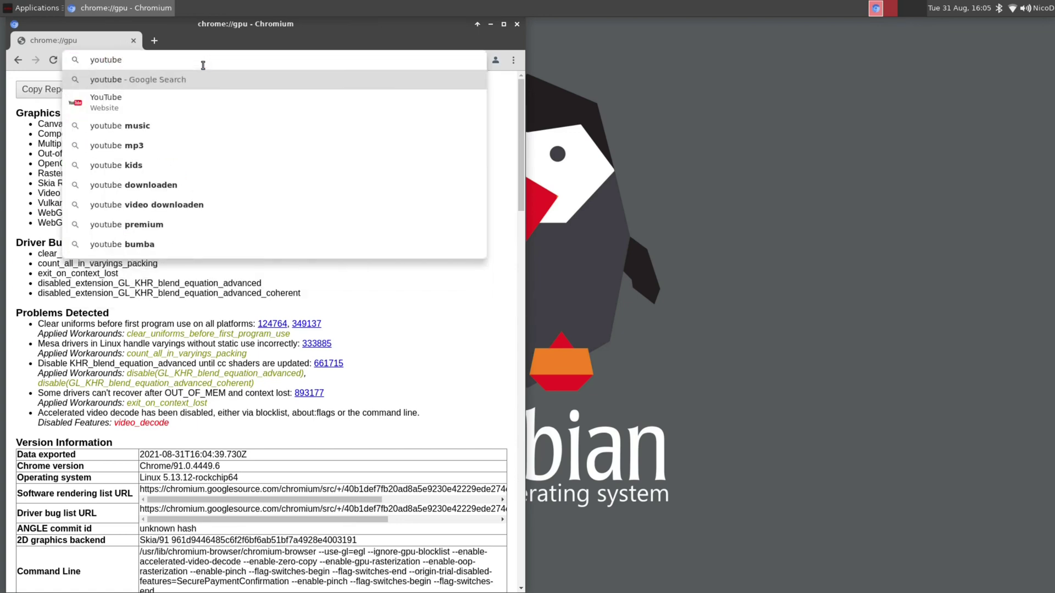
text(.com)
key(Return)
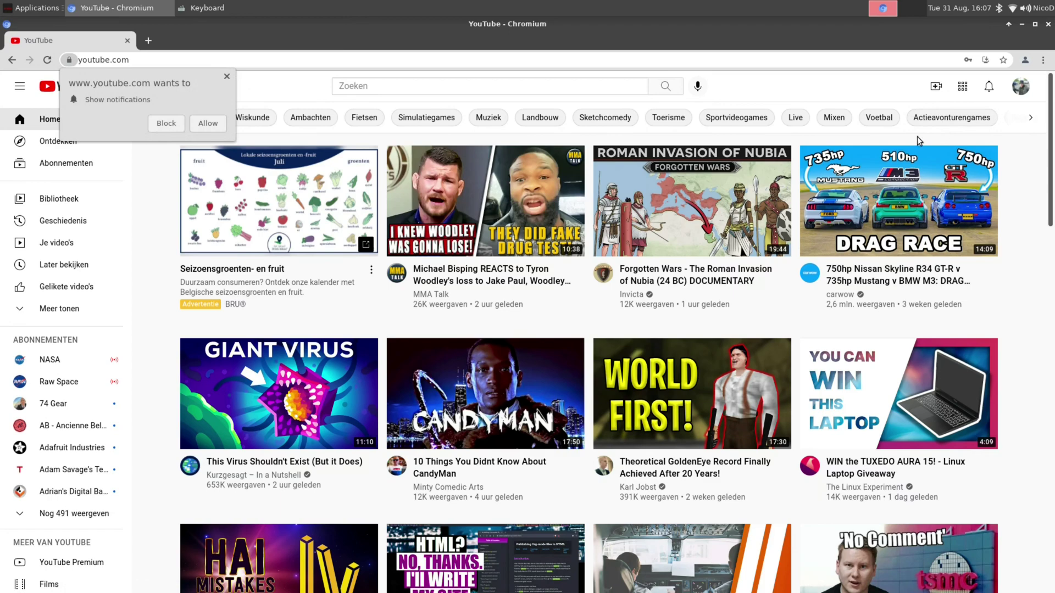
Step: Open the uploader's channel page on YouTube and scroll through it
click(1021, 87)
click(934, 146)
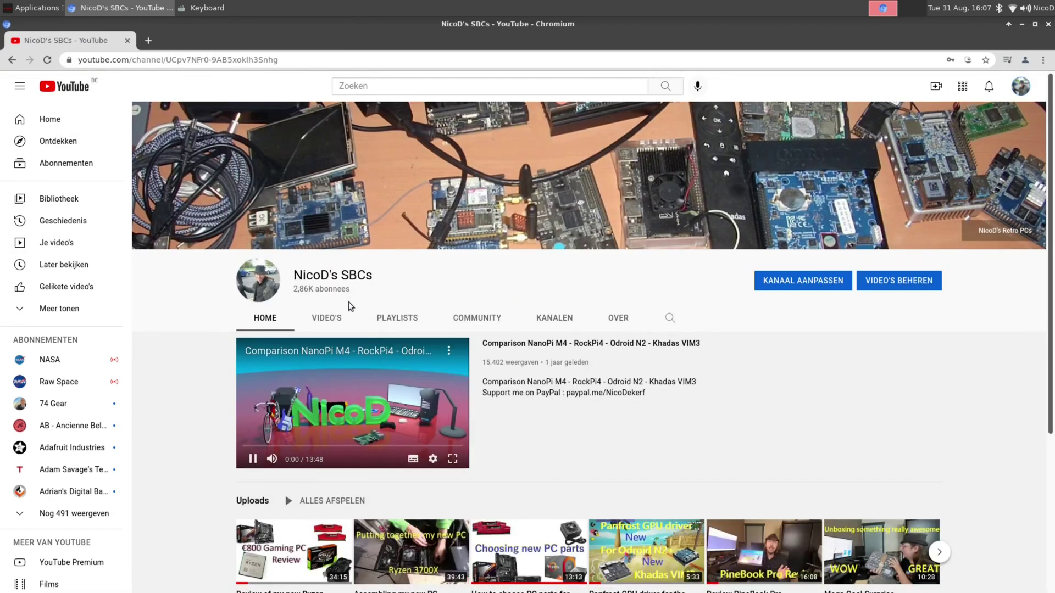
scroll(251, 448, down, 3)
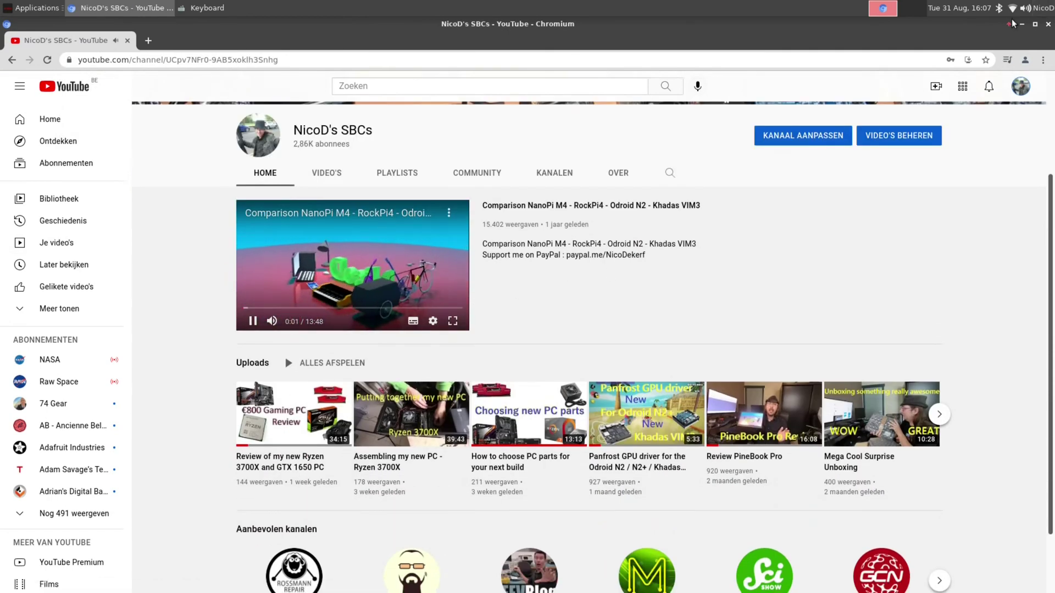
Step: Set the second Built-in Audio profile to Off in Volume Control's Configuration settings
click(1025, 8)
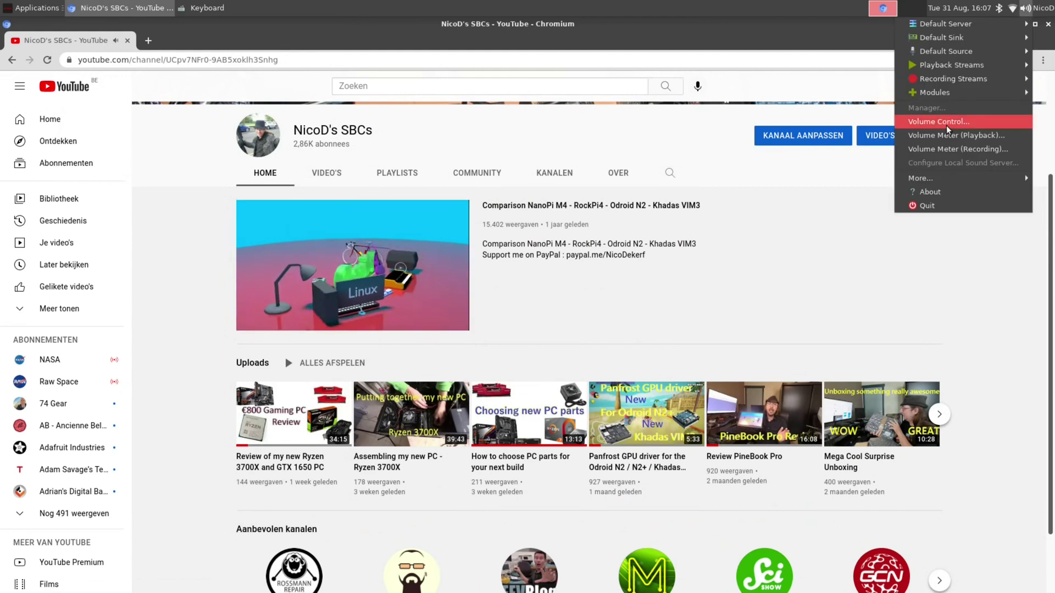
click(961, 119)
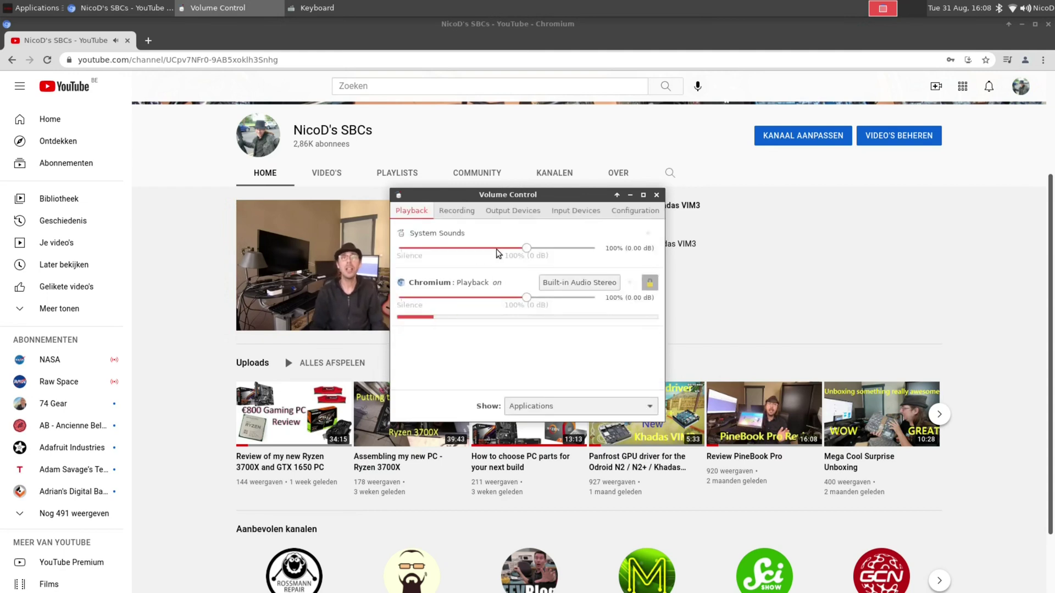
click(632, 211)
click(502, 292)
click(467, 419)
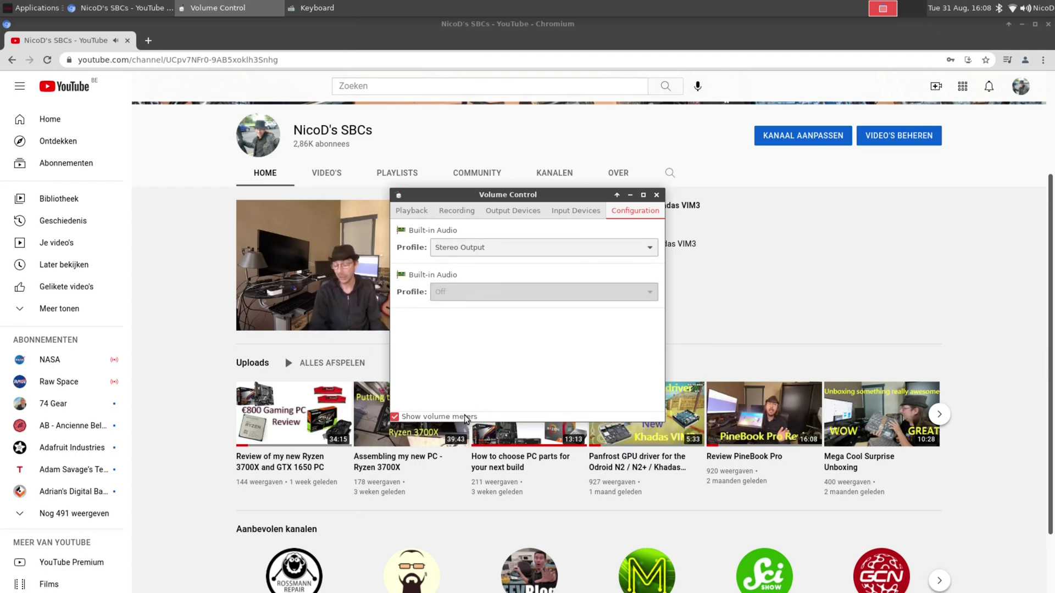
click(657, 195)
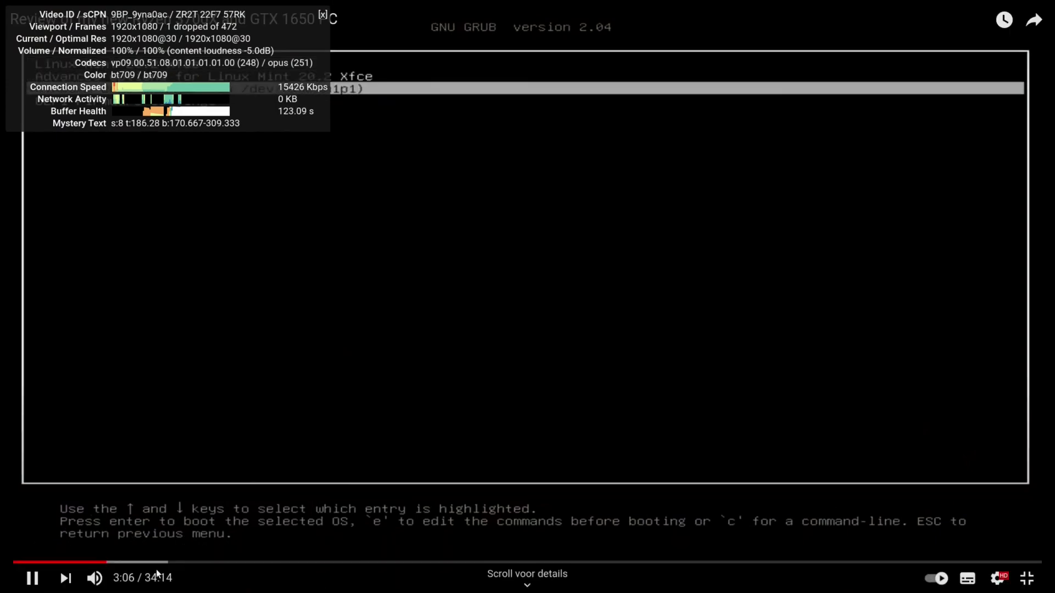
Step: Skip ahead to the Linux desktop part at 1080p quality, then exit full screen and pause
click(147, 563)
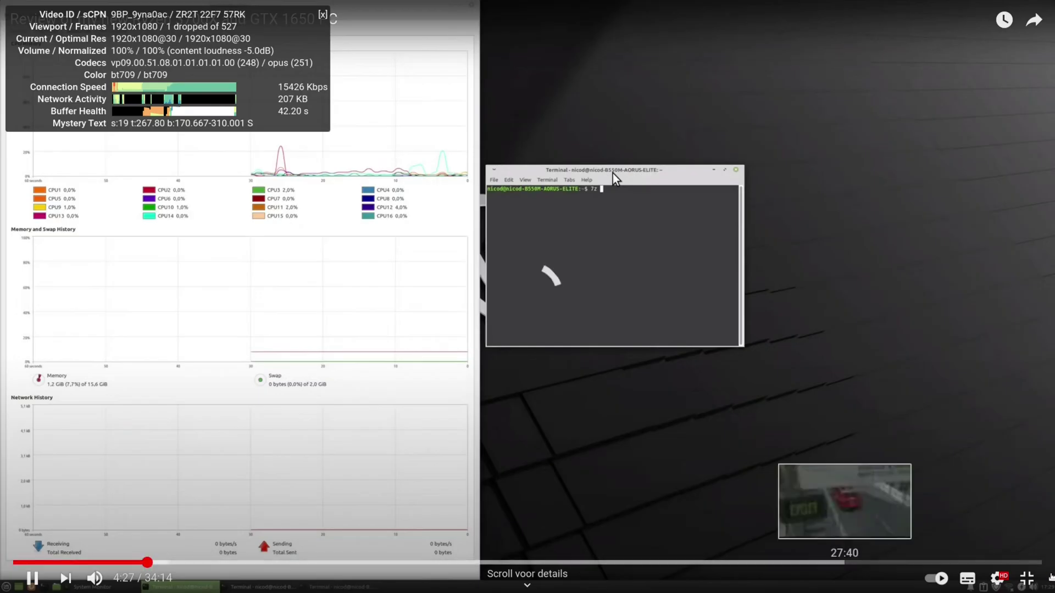
click(999, 578)
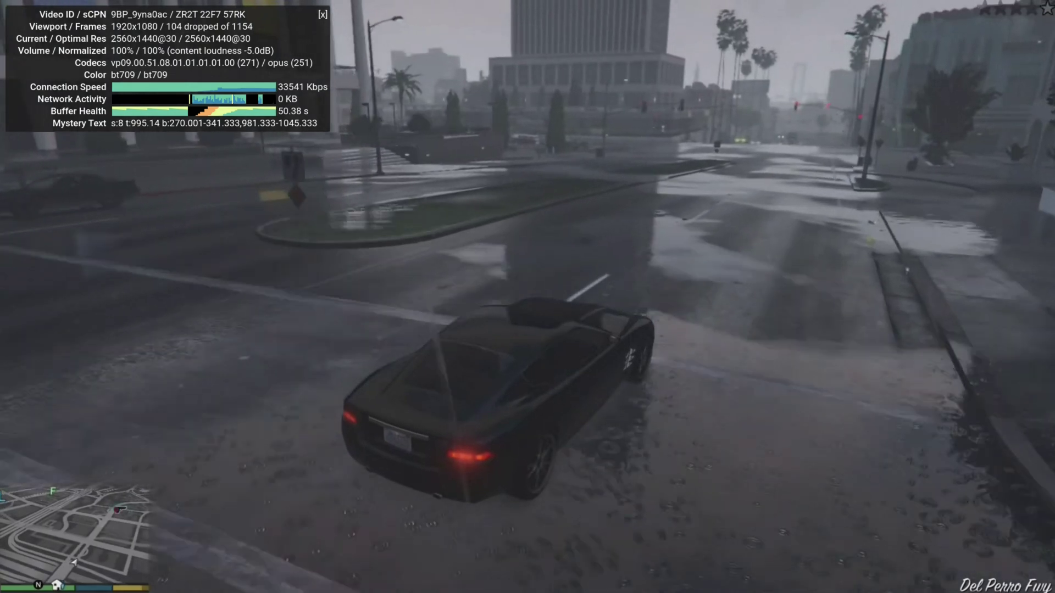
mouse_move(312, 569)
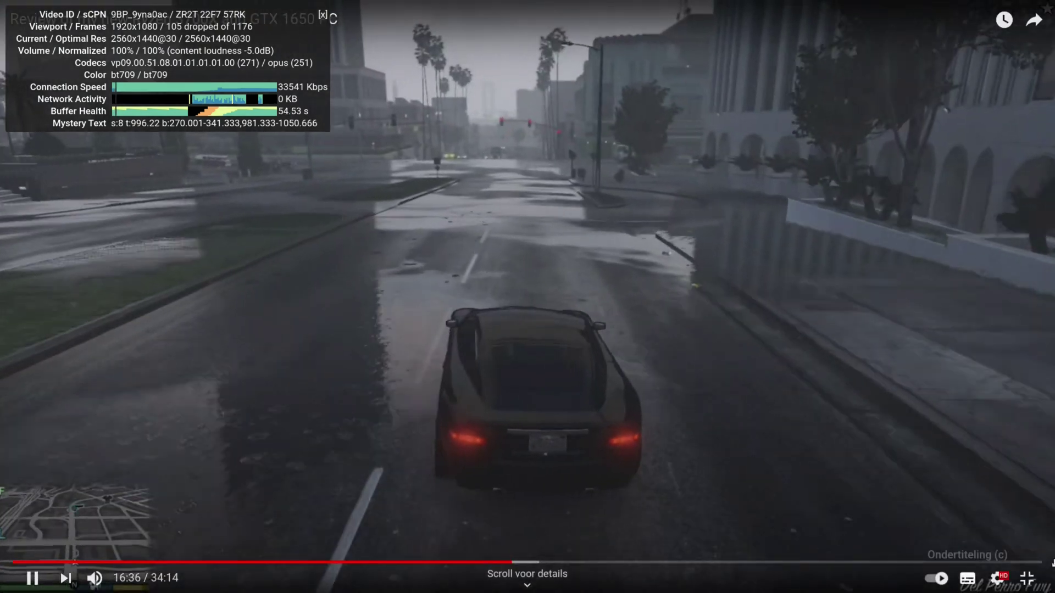
click(997, 578)
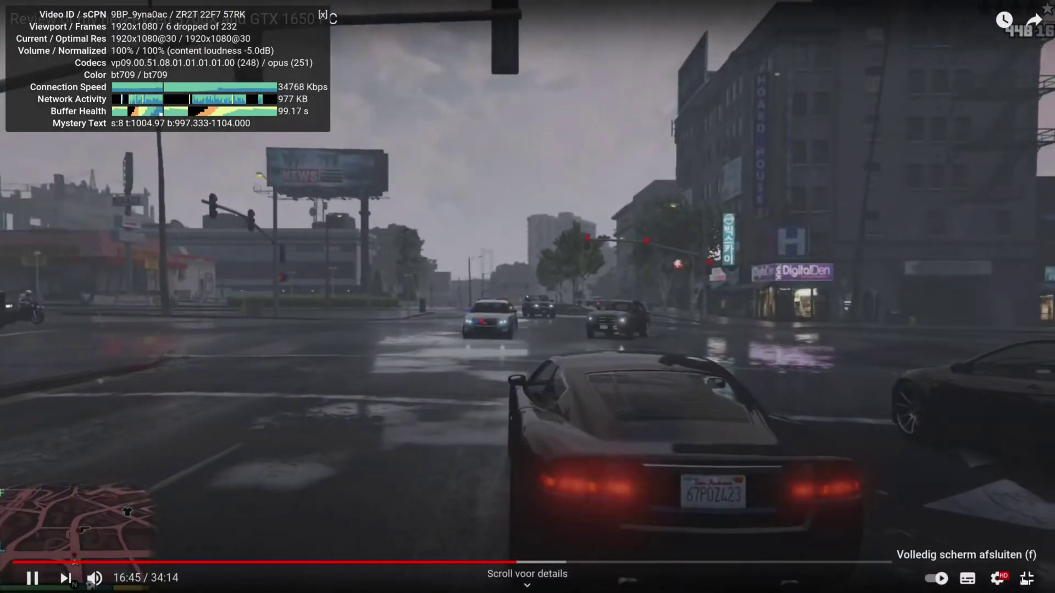
click(1031, 584)
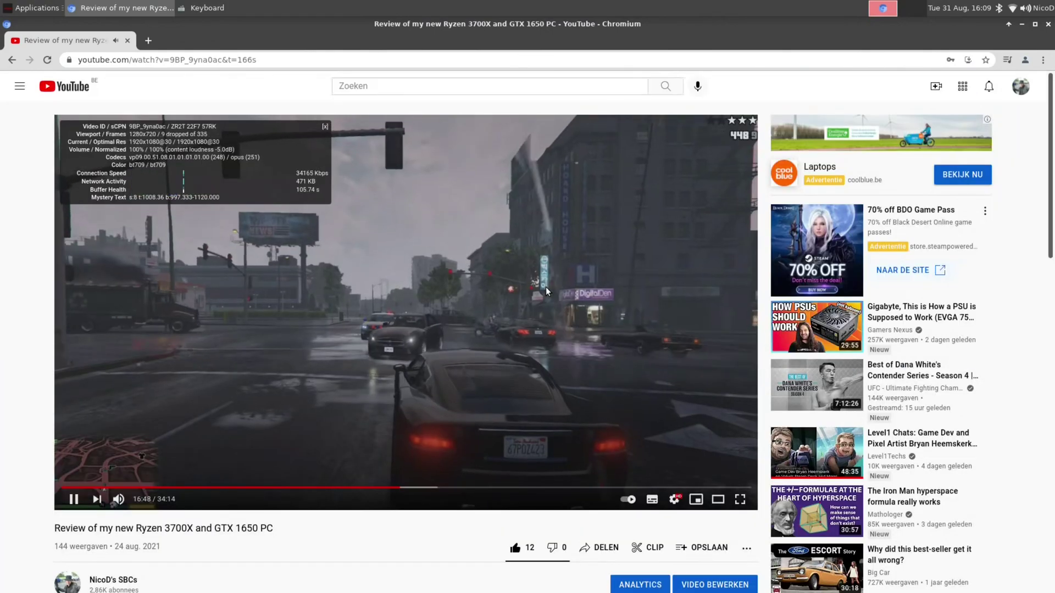
click(545, 287)
scroll(548, 292, down, 3)
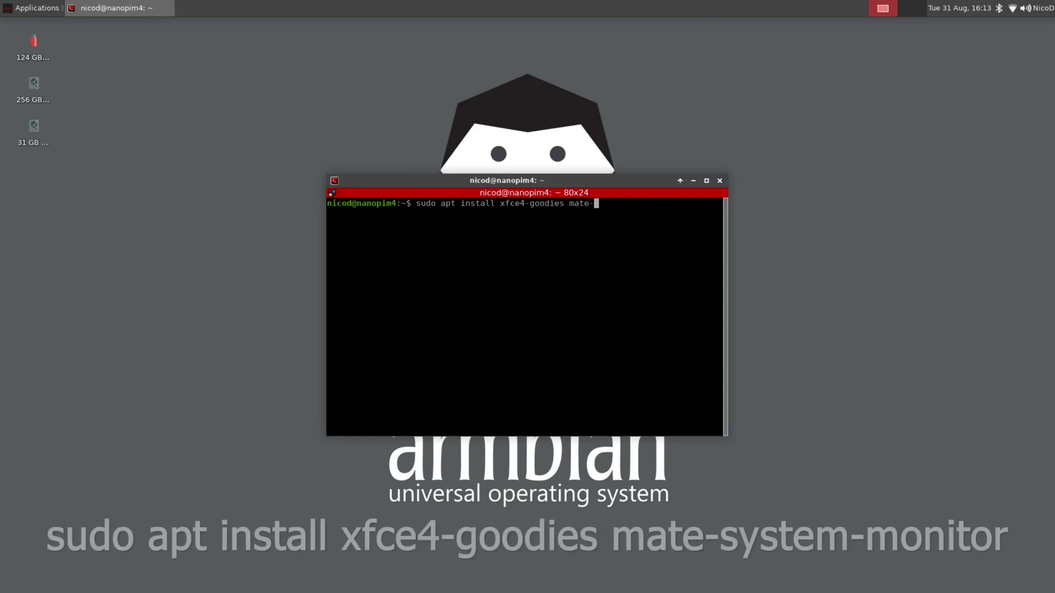
Step: Start installing xfce4-goodies and mate-system-monitor, and open Task Manager in the upper right with more columns
text(-system-monitor)
key(Return)
key(Return)
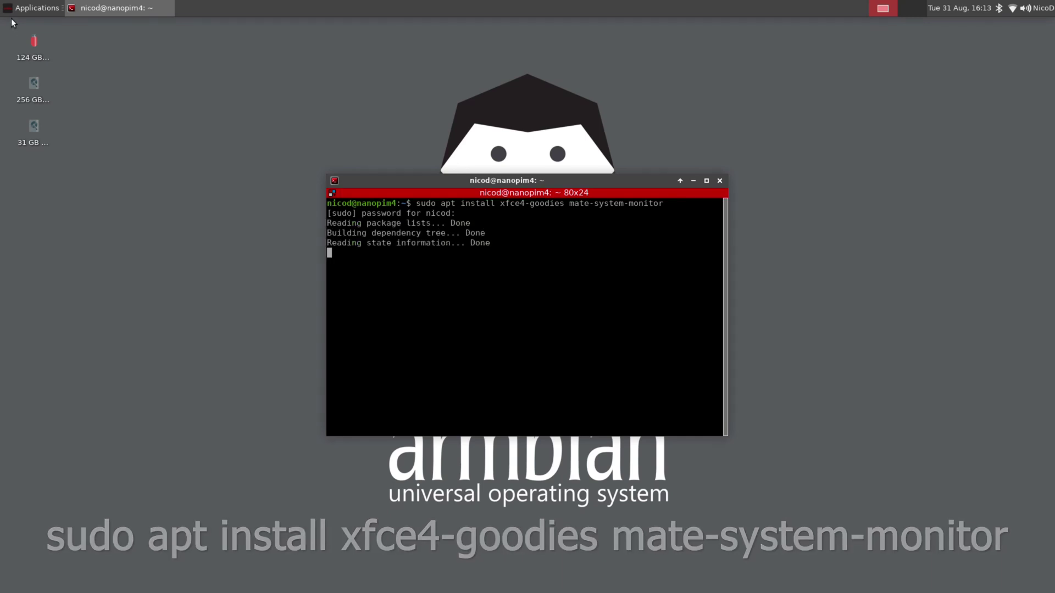
click(12, 9)
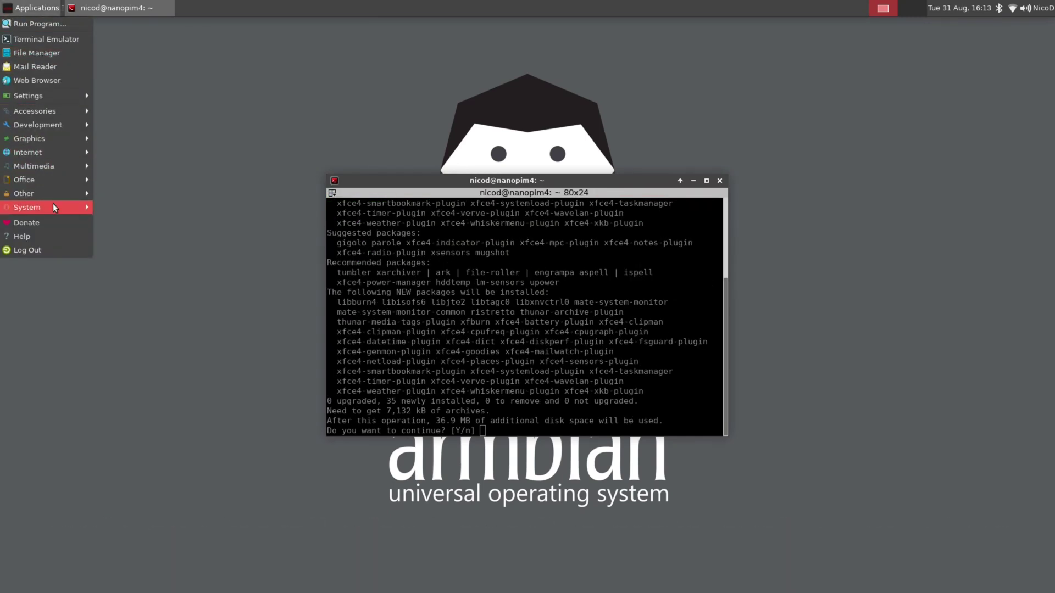
mouse_move(54, 207)
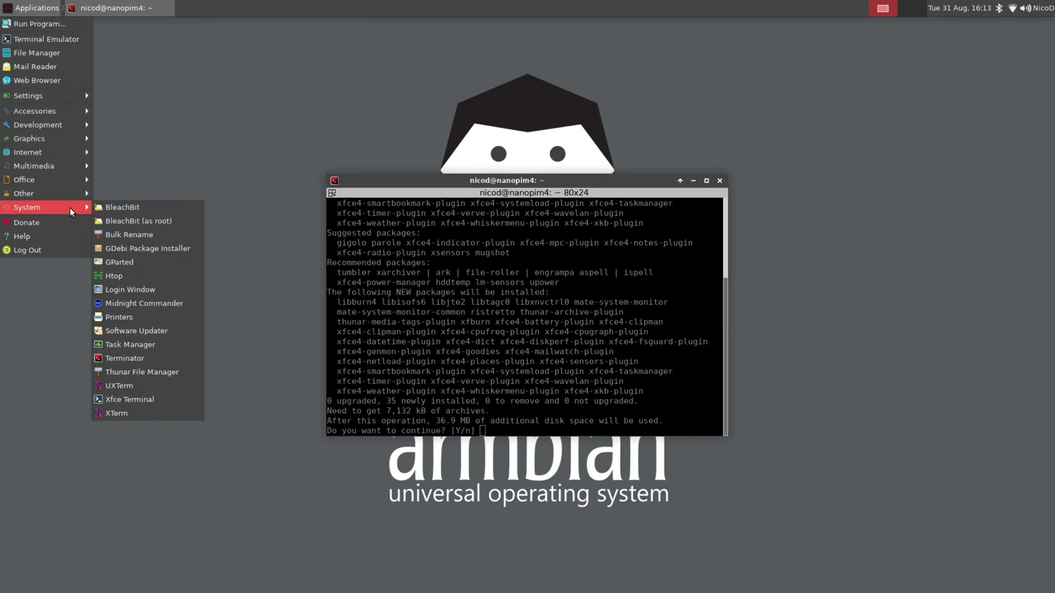
click(170, 345)
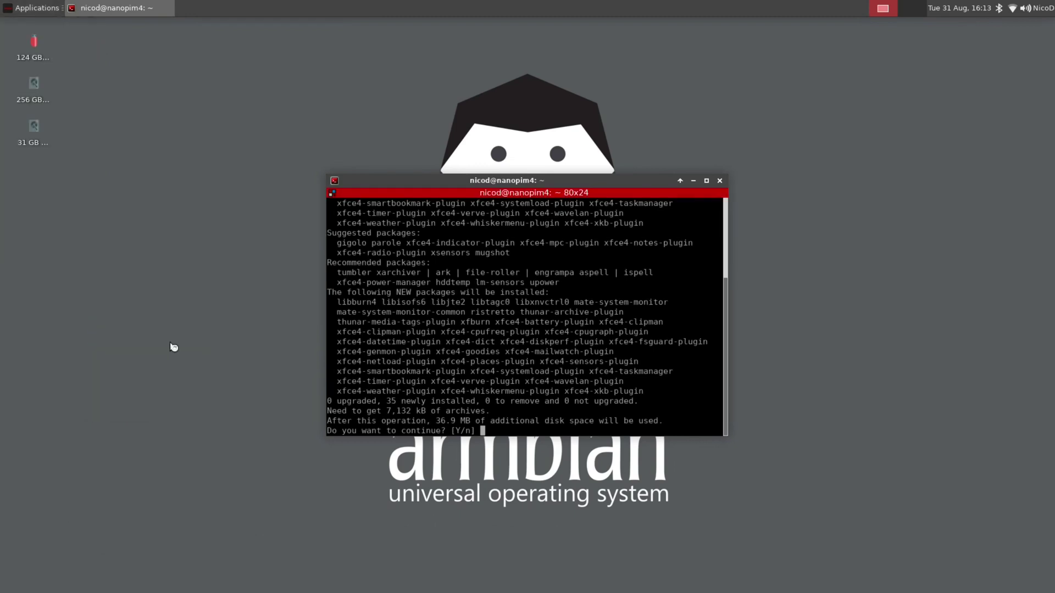
drag(571, 195, 860, 69)
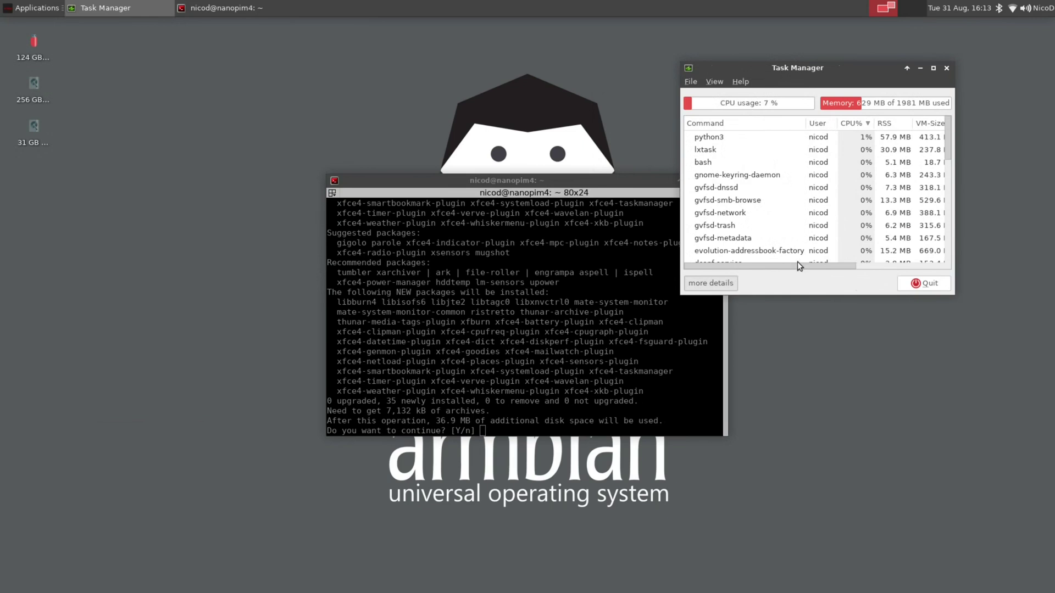
click(722, 287)
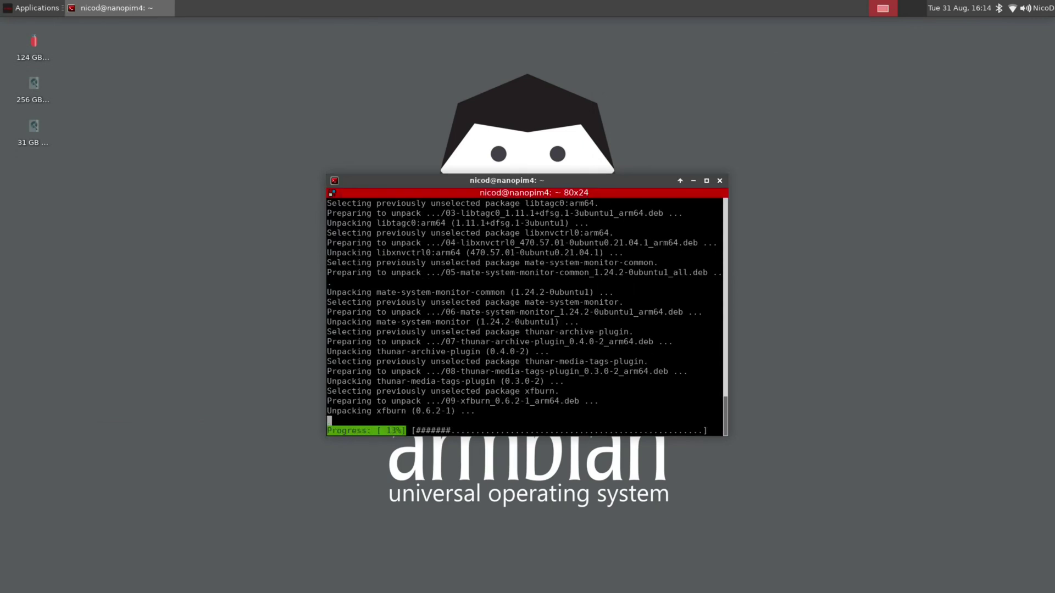
Step: Add a new Panel 2 in Xfce Panel Preferences
right_click(376, 3)
mouse_move(433, 92)
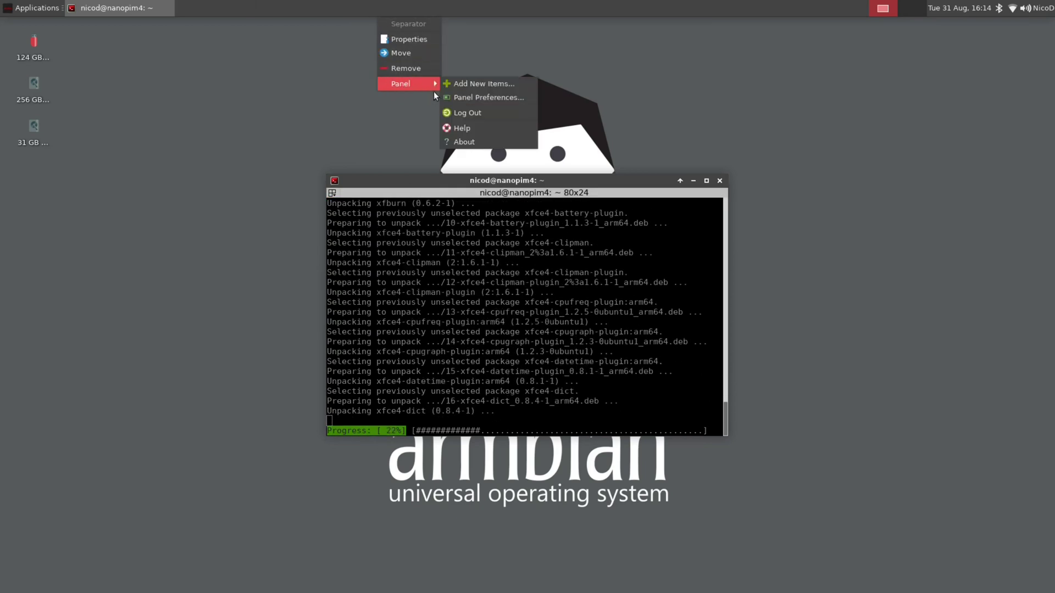
click(476, 99)
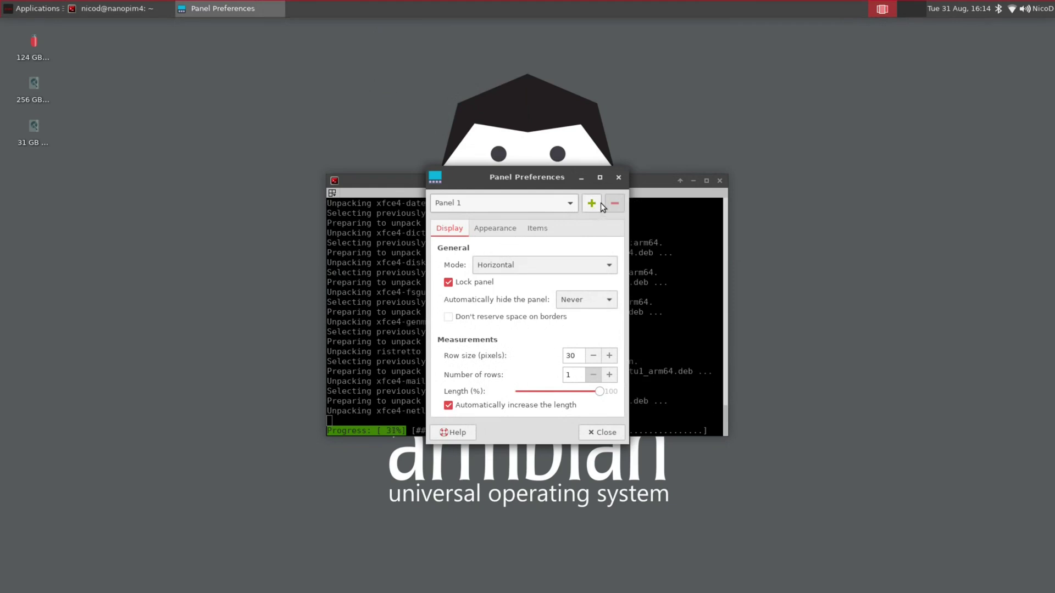
click(591, 204)
Step: Dock Panel 2 along the bottom at 100% length, locked, with 40-pixel row size
drag(5, 51, 4, 579)
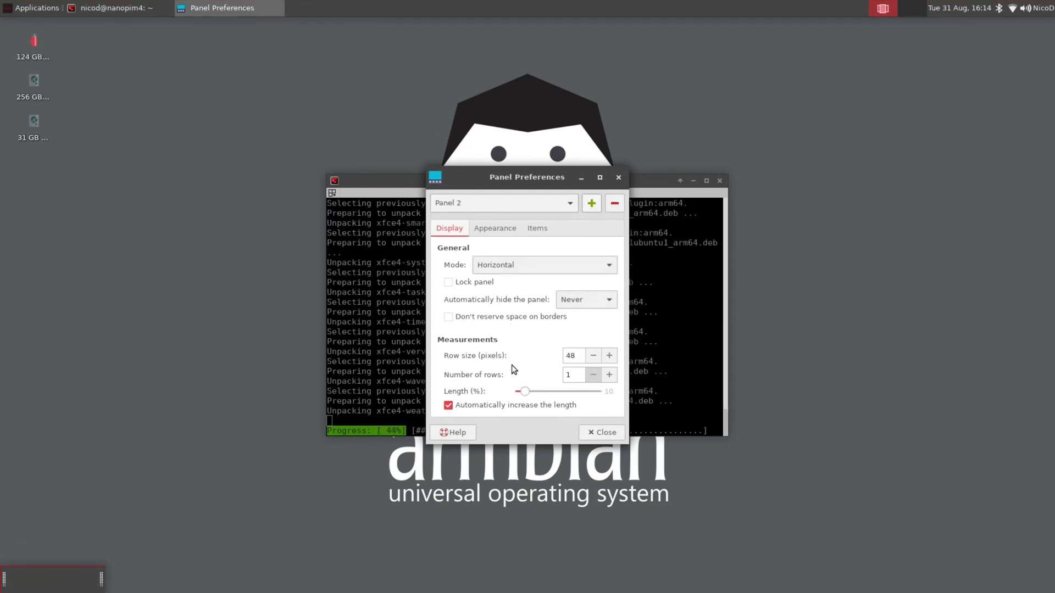
drag(525, 391, 571, 410)
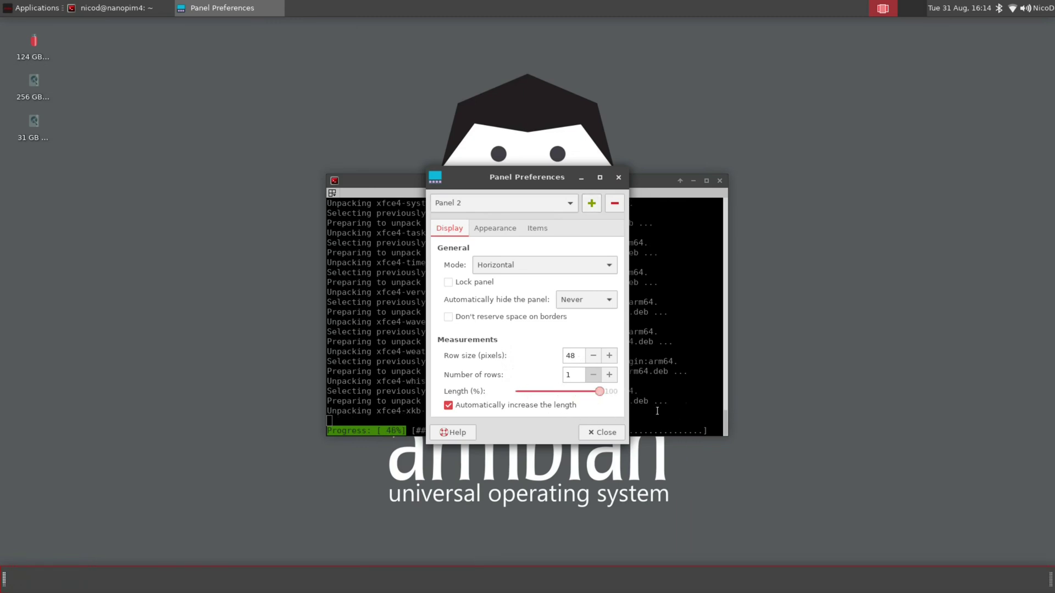
click(448, 283)
click(594, 356)
click(593, 356)
click(593, 357)
click(594, 357)
click(593, 357)
click(594, 358)
click(594, 357)
click(594, 357)
click(533, 228)
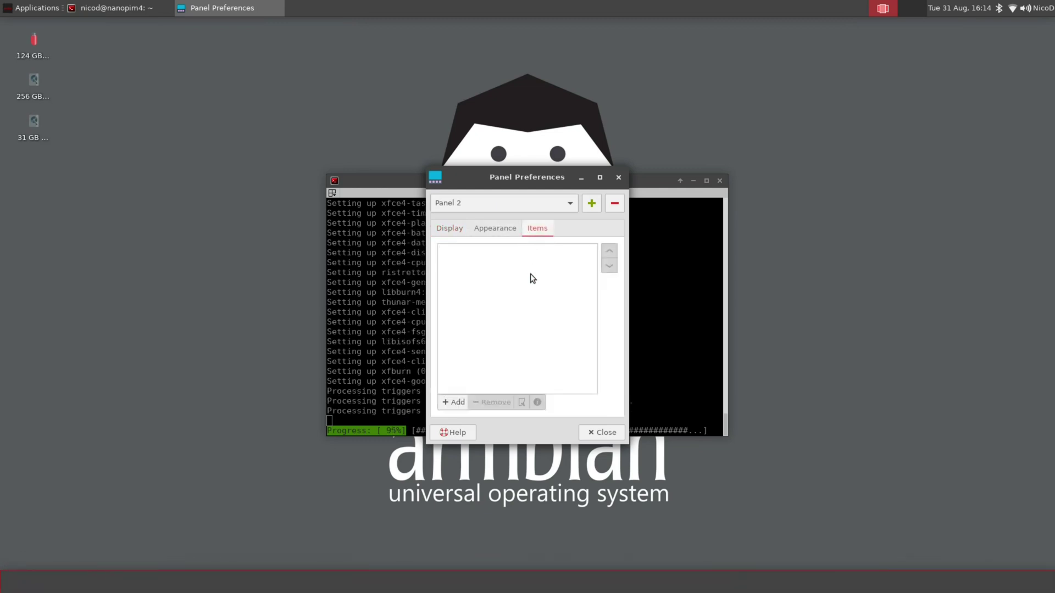
drag(526, 183, 155, 182)
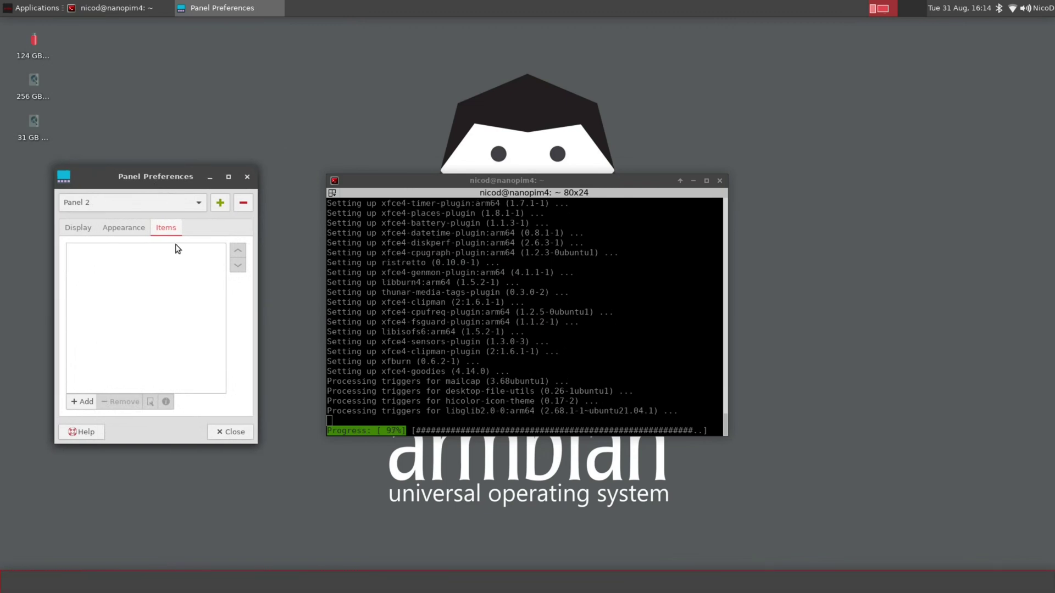
Step: Add two Launchers and a Separator to Panel 2
click(84, 402)
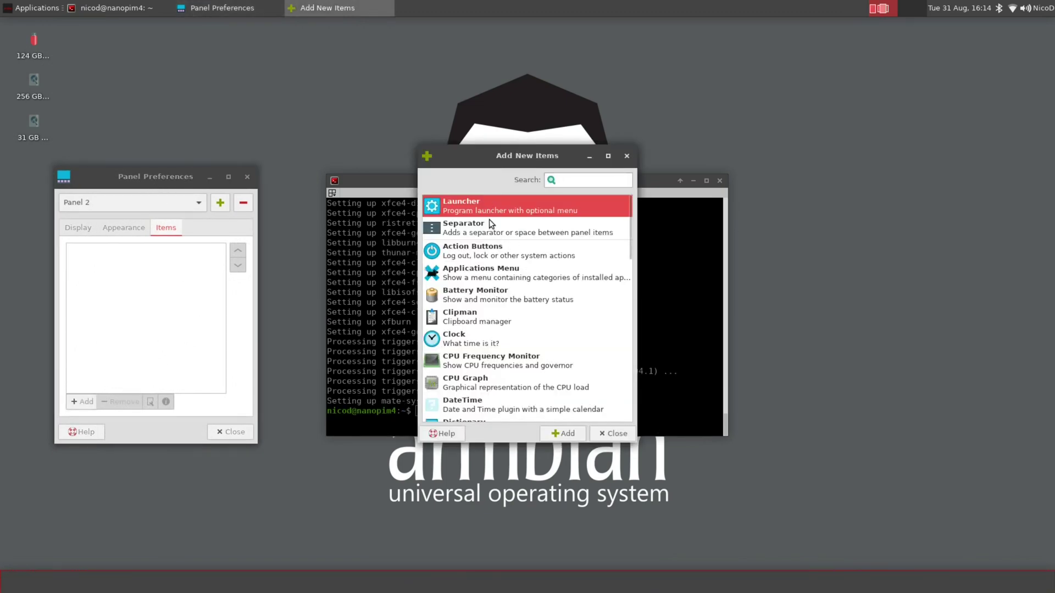
click(558, 434)
click(558, 434)
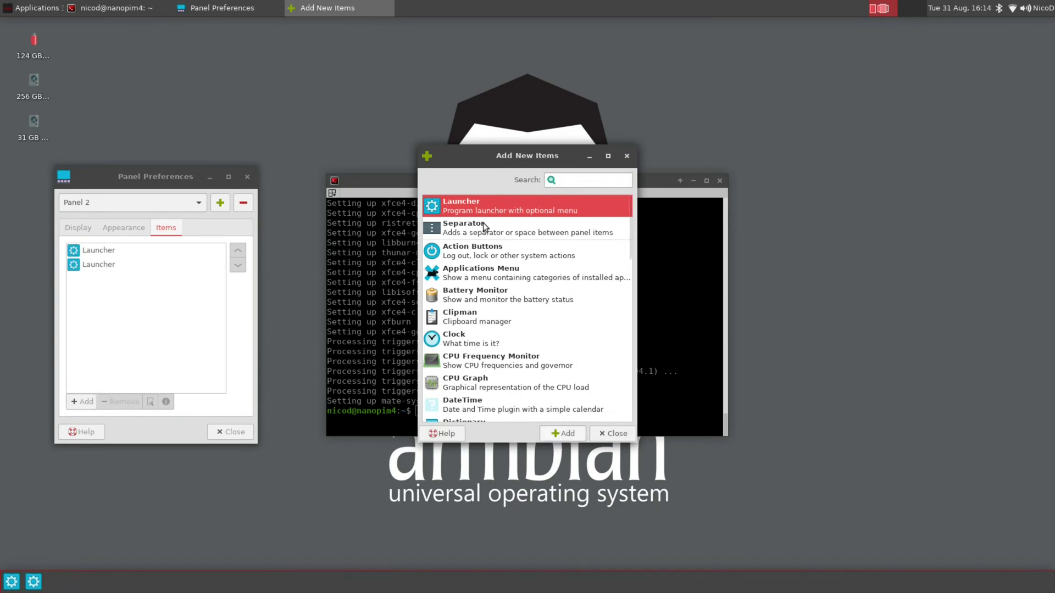
click(483, 224)
click(548, 433)
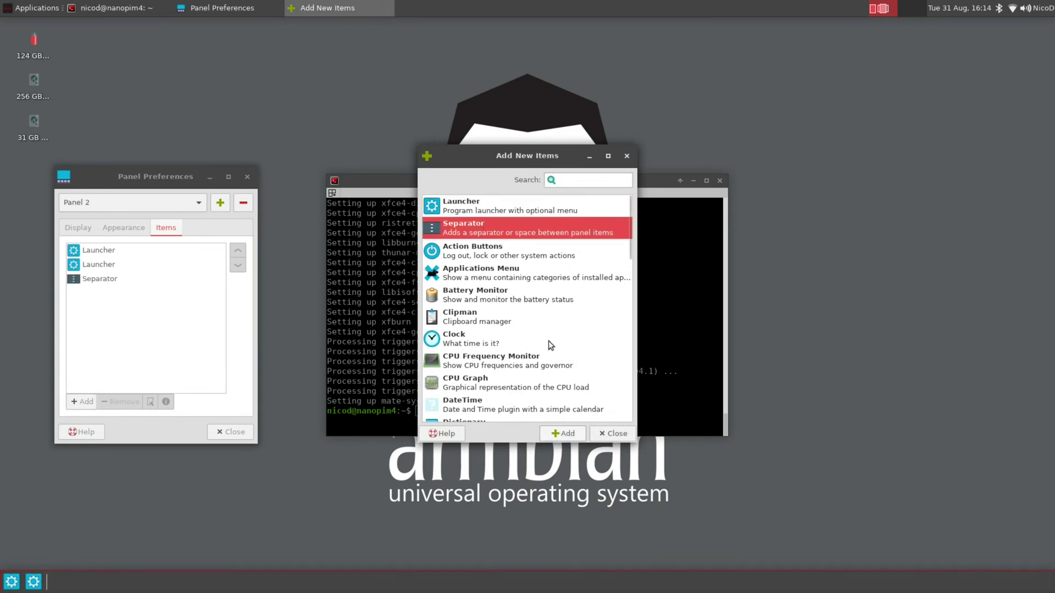
Step: Add two CPU Frequency Monitors, a CPU Graph and Keyboard Layouts to Panel 2
click(503, 361)
click(559, 436)
click(559, 437)
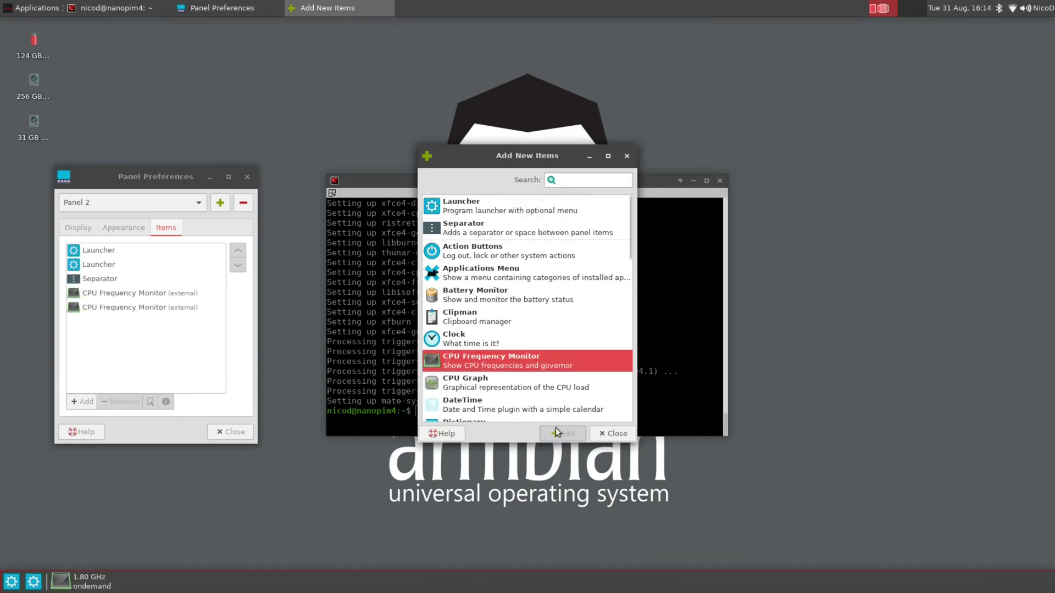
click(513, 379)
click(549, 433)
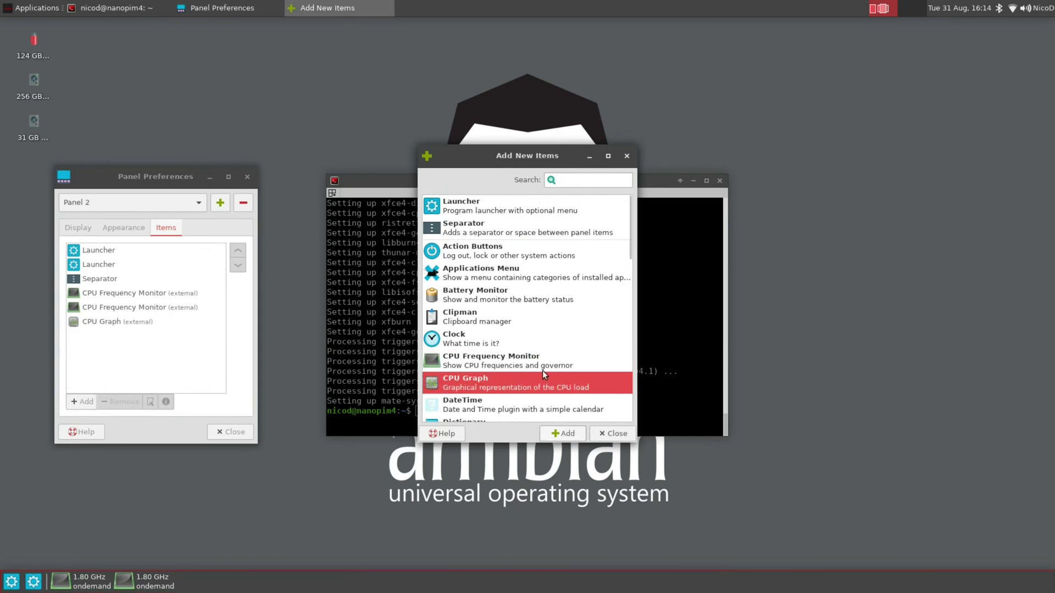
scroll(543, 368, down, 5)
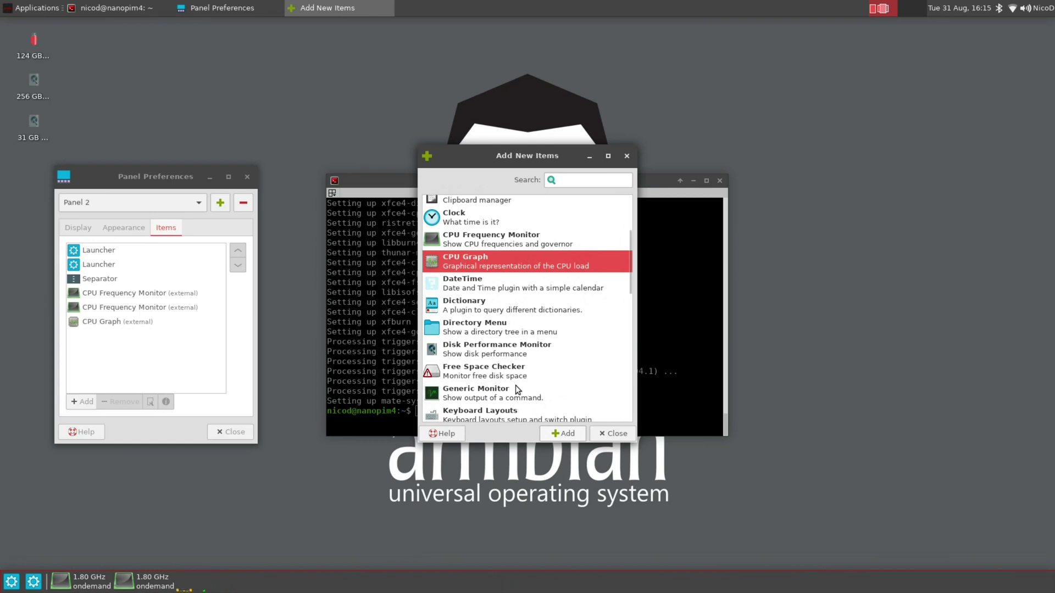
scroll(503, 355, down, 2)
click(505, 356)
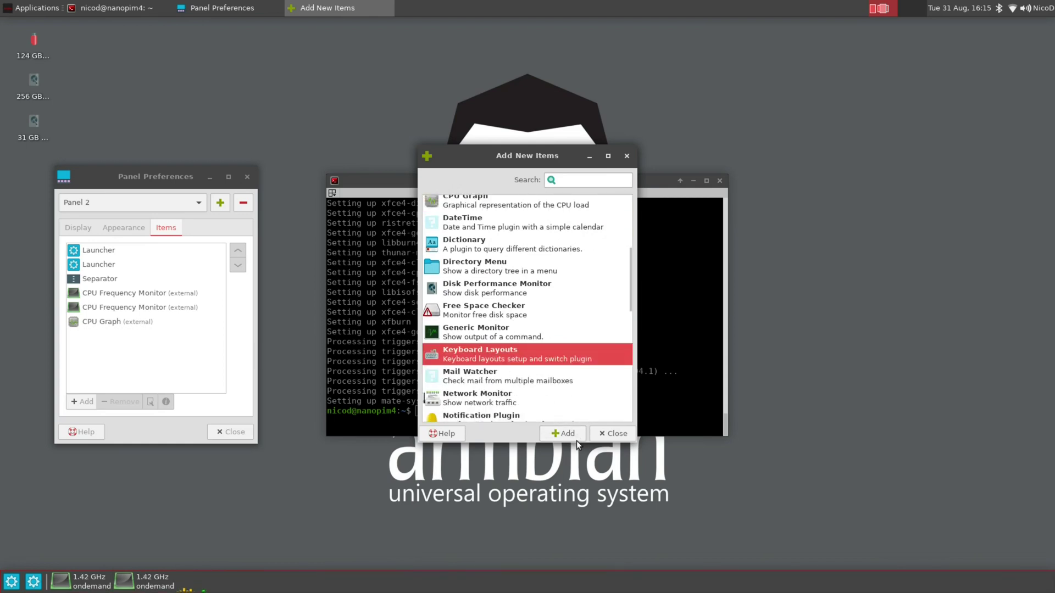
click(566, 434)
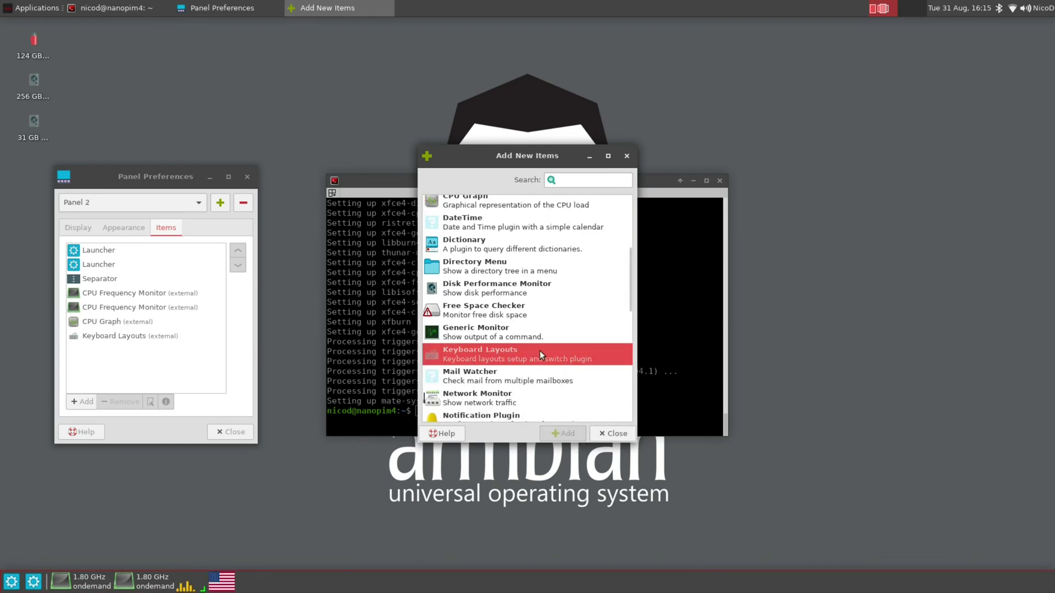
Step: Add Places, Screenshot, System Load Monitor and Window Buttons to Panel 2
scroll(539, 347, down, 3)
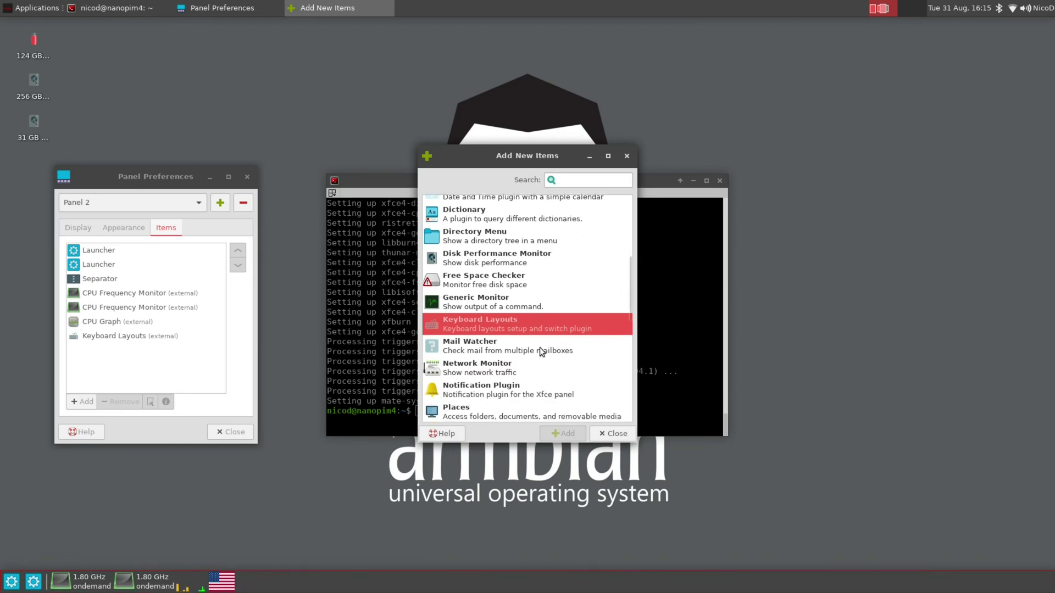
click(492, 356)
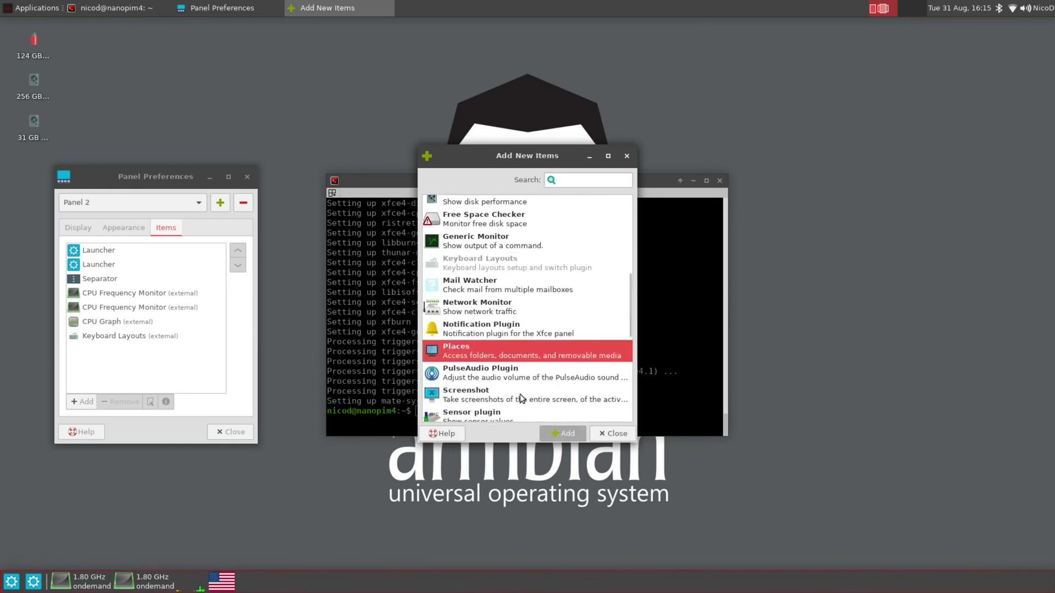
click(516, 390)
click(563, 434)
scroll(576, 347, down, 4)
scroll(576, 347, down, 2)
click(554, 352)
click(565, 435)
scroll(563, 348, down, 2)
scroll(563, 349, down, 2)
click(549, 363)
click(562, 434)
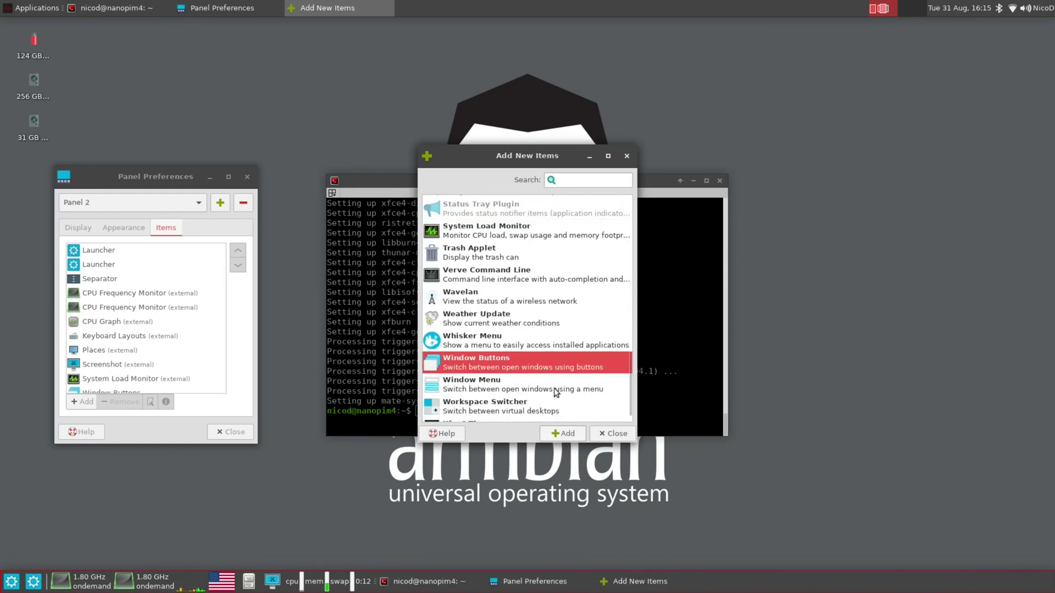
Step: Add the Sensor plugin, close the item list, and select the new Sensor item
scroll(558, 368, down, 1)
scroll(561, 361, up, 2)
scroll(561, 361, up, 2)
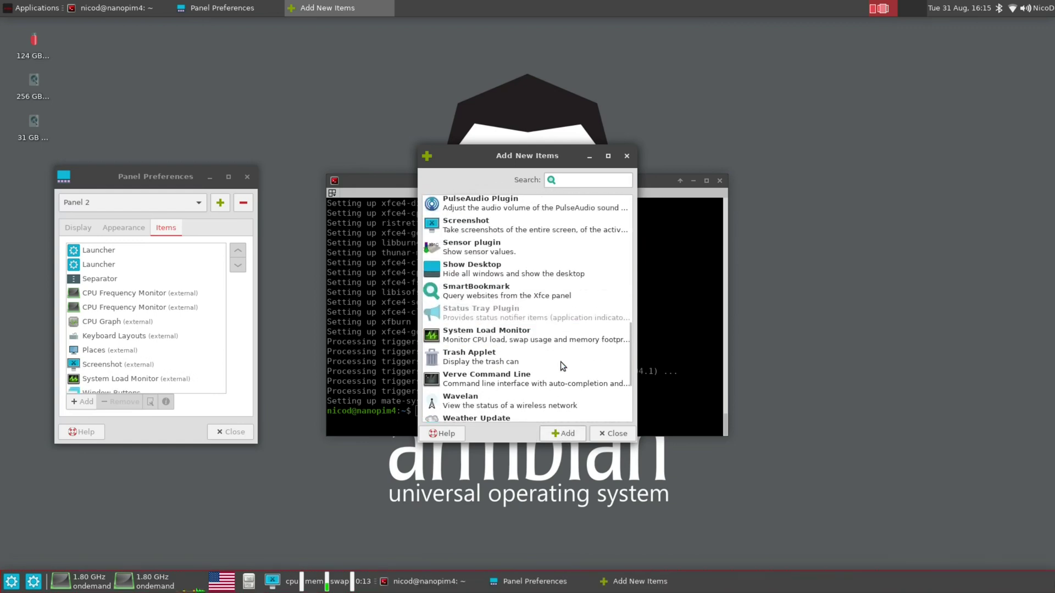
scroll(558, 361, up, 2)
click(475, 305)
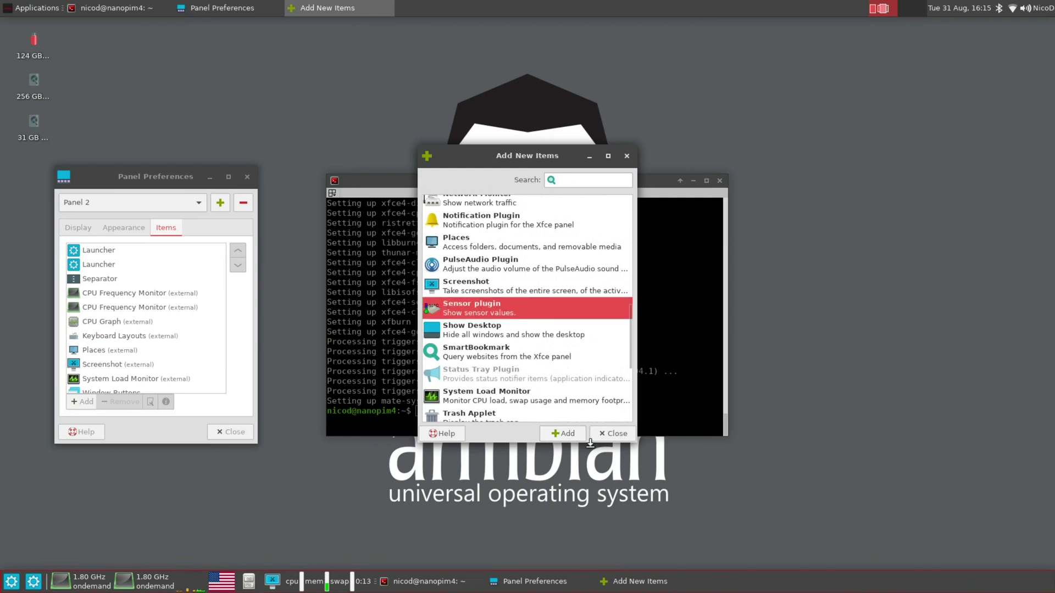
click(563, 433)
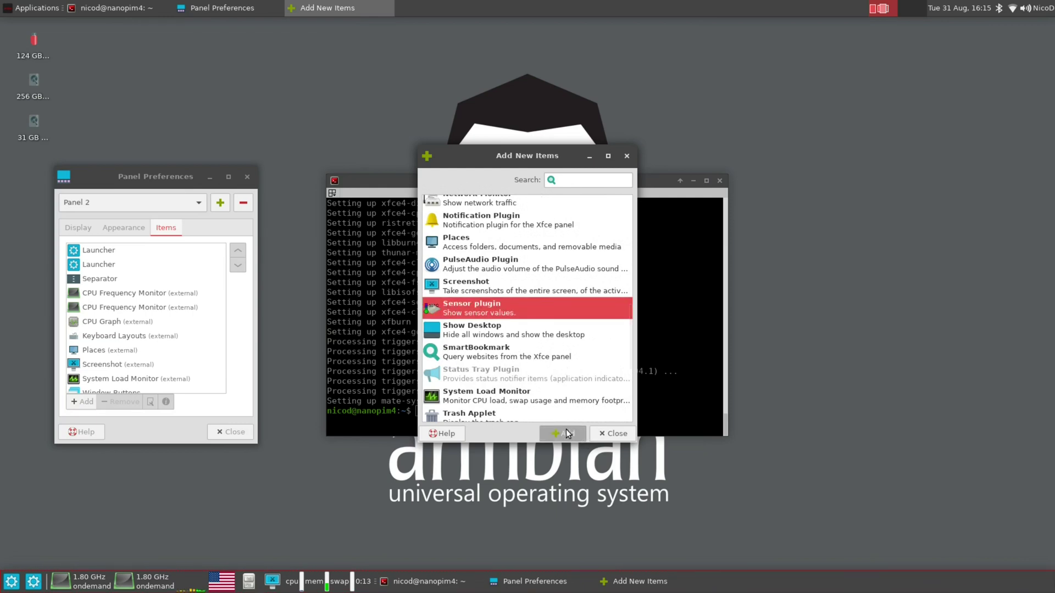
click(614, 433)
scroll(126, 329, down, 2)
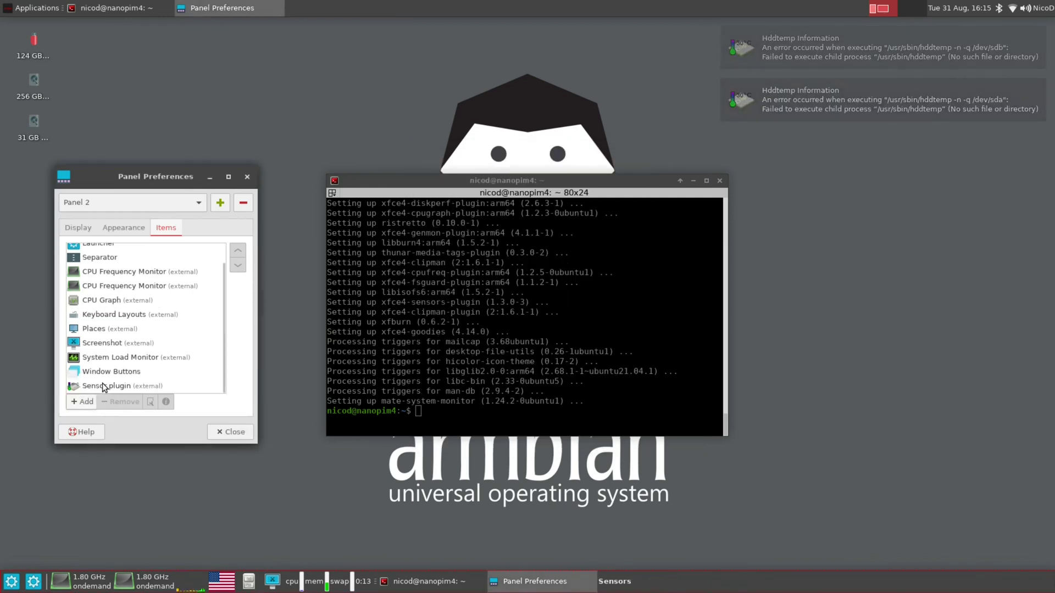
click(102, 386)
Step: Set the Sensor plugin to cpu_thermal-0 and show its temp1 reading
click(151, 402)
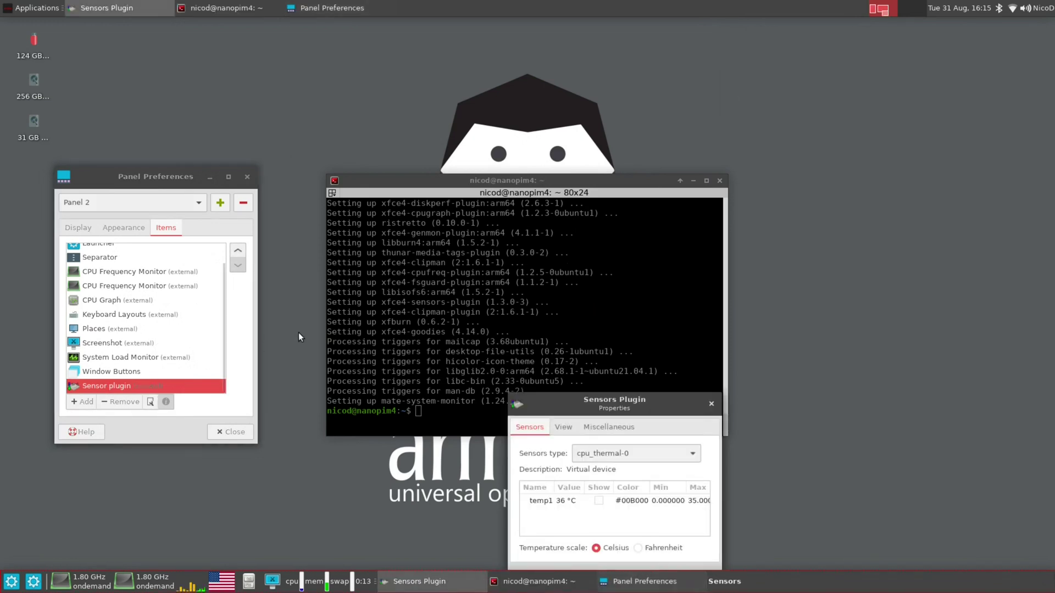
drag(647, 397, 597, 243)
click(587, 297)
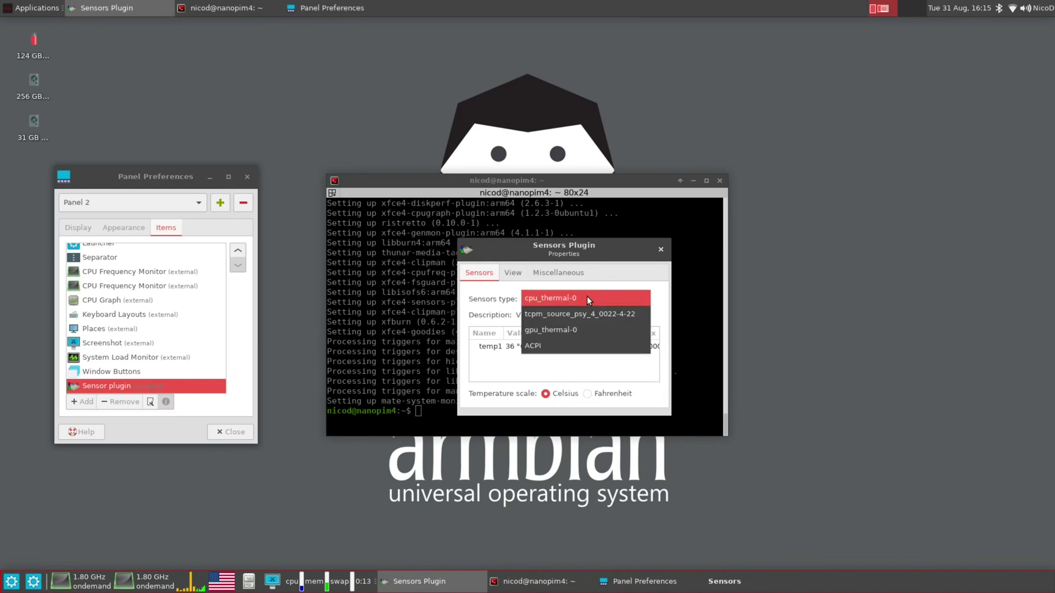
click(586, 298)
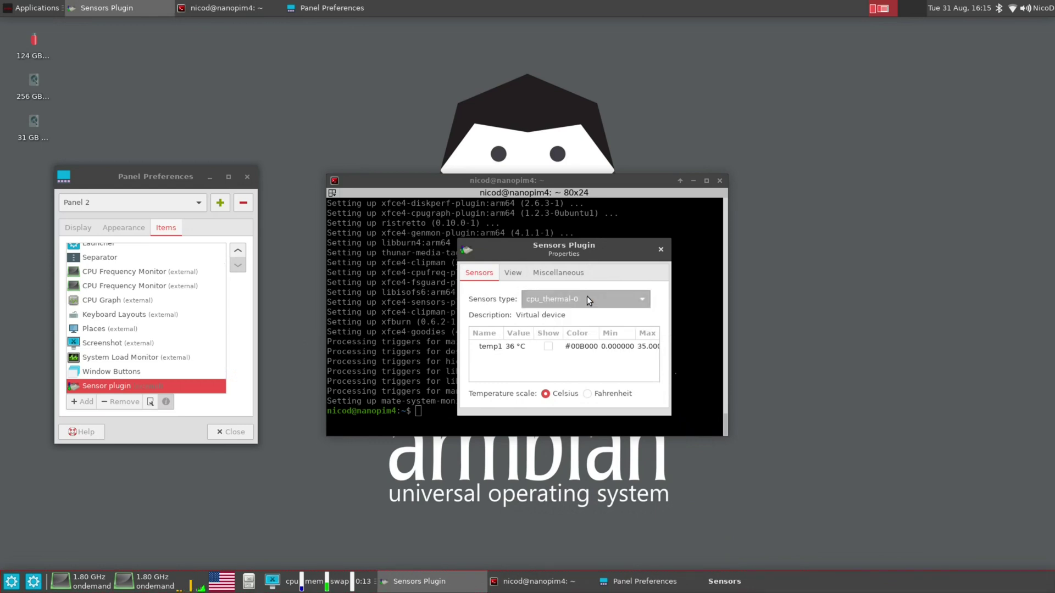
click(548, 347)
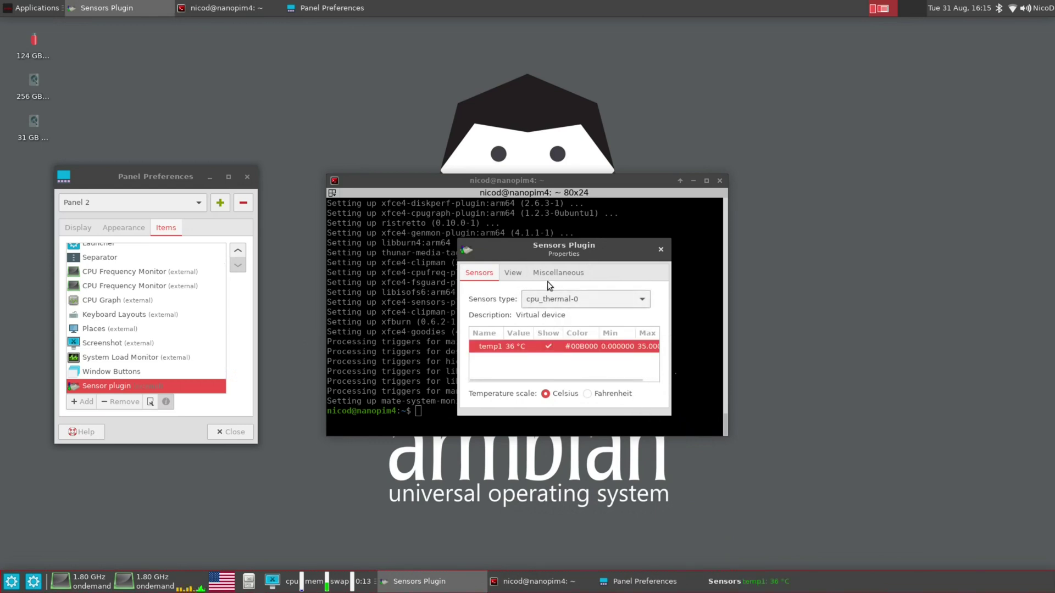
Step: Hide the sensor title and label, use large font, and set update interval to 59
click(519, 275)
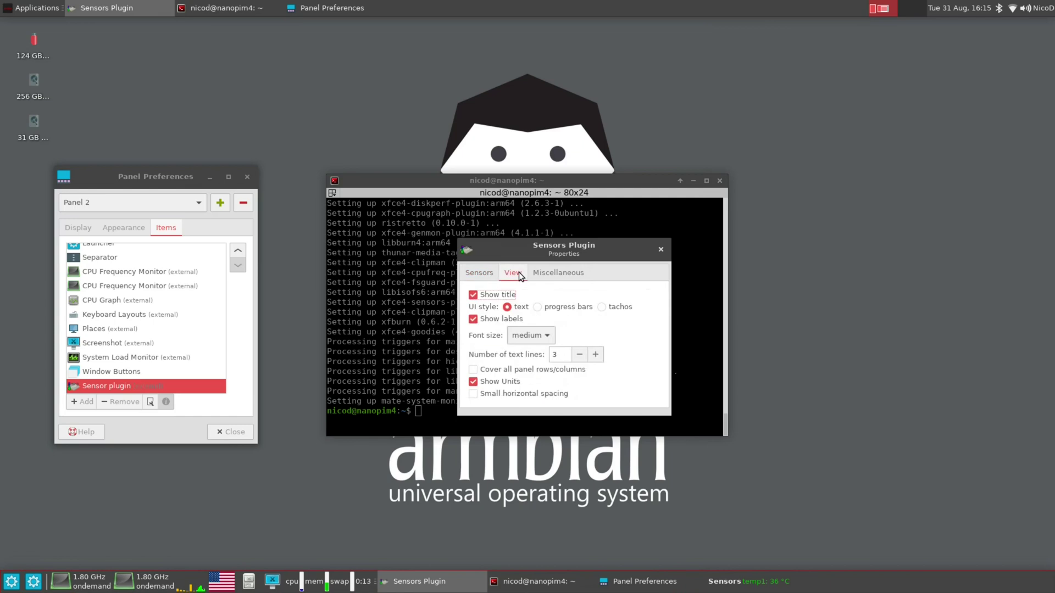
click(502, 297)
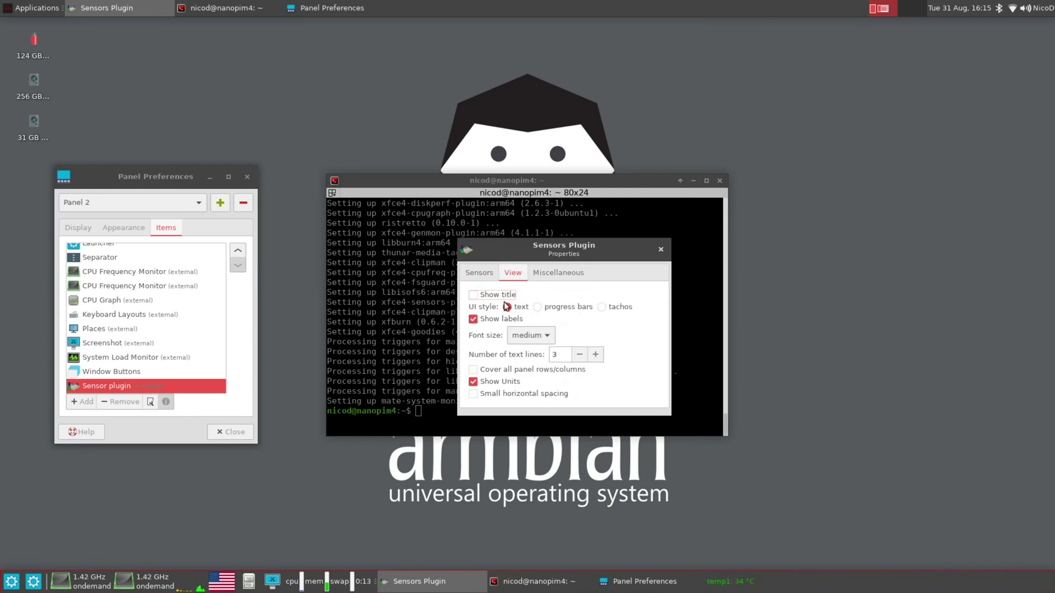
click(483, 321)
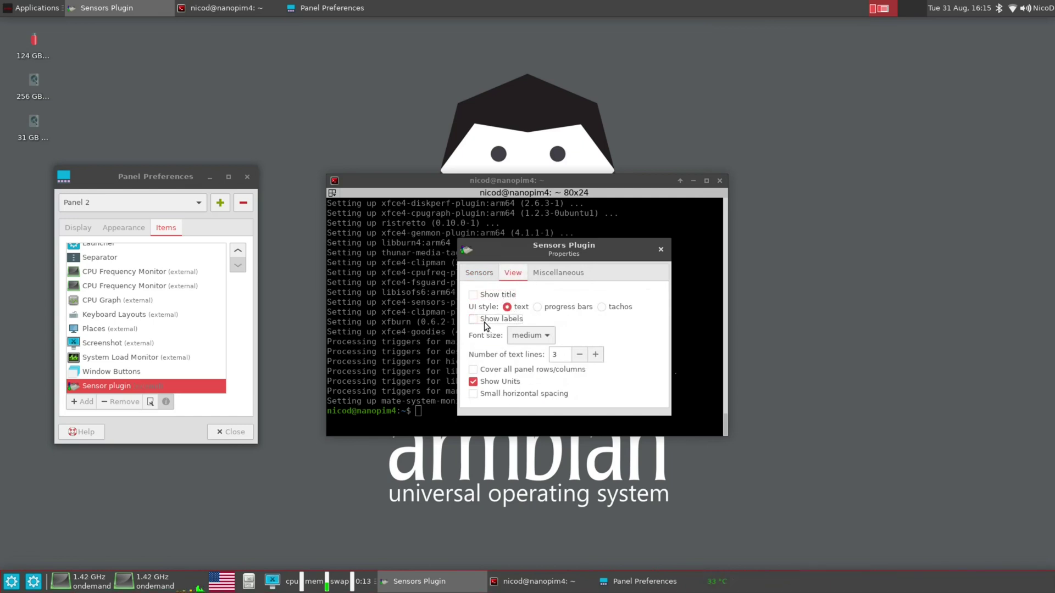
click(542, 338)
click(534, 351)
click(536, 273)
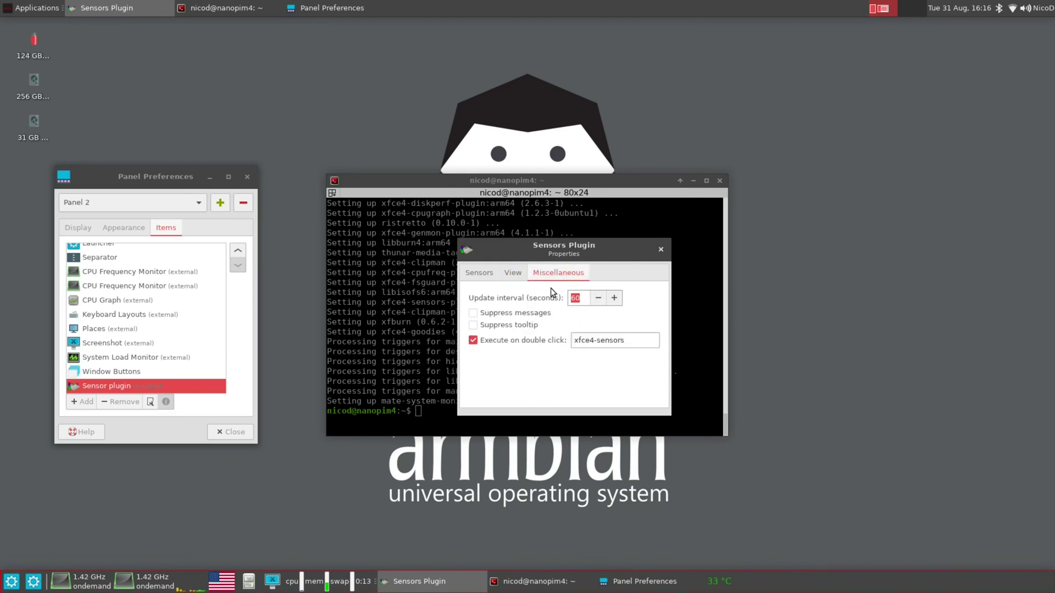
click(598, 299)
click(660, 250)
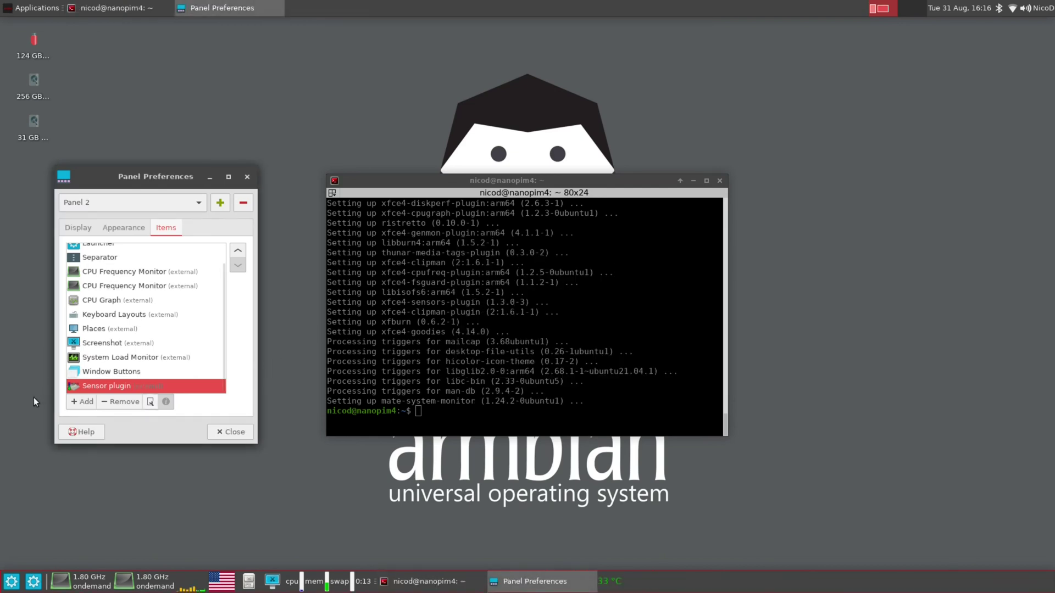
Step: Move the Sensor plugin up to sit right after the Separator
click(237, 254)
click(237, 254)
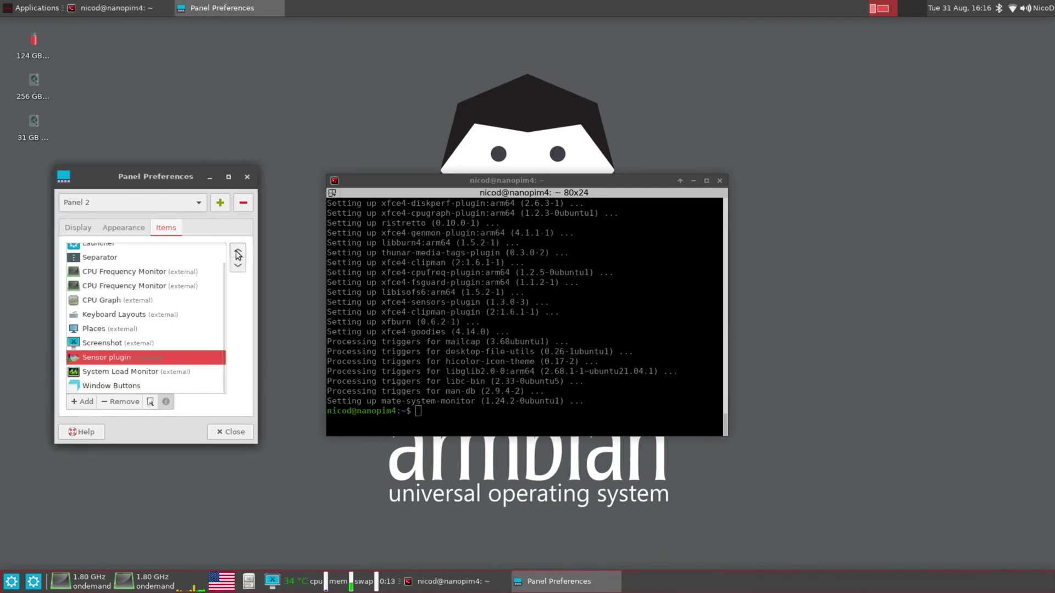
click(237, 254)
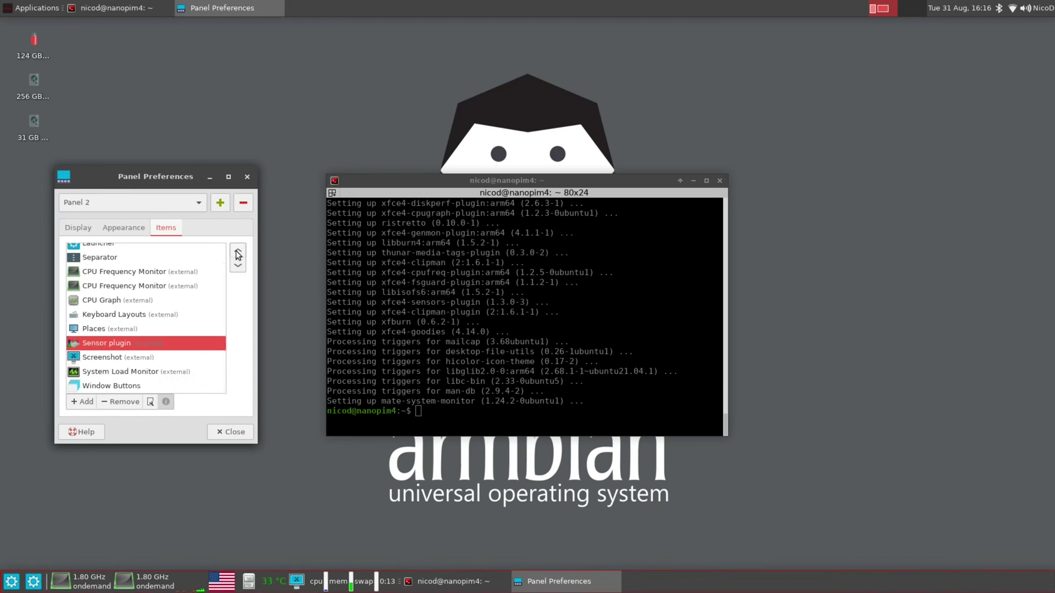
click(238, 254)
click(238, 254)
click(238, 254)
click(238, 253)
click(237, 254)
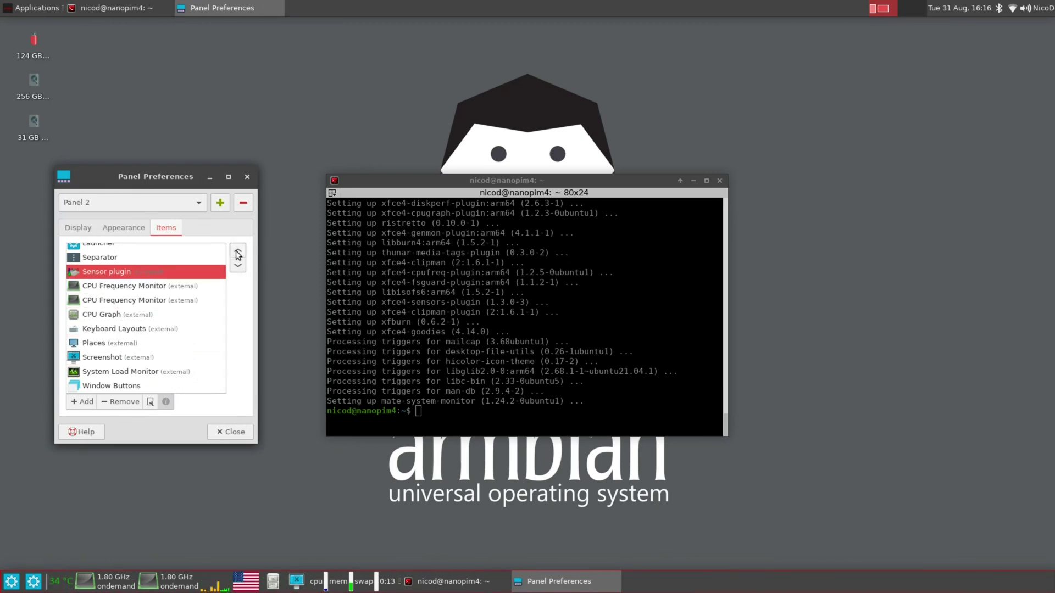
Step: Make the Separator expand to fill space with a Transparent style
click(101, 260)
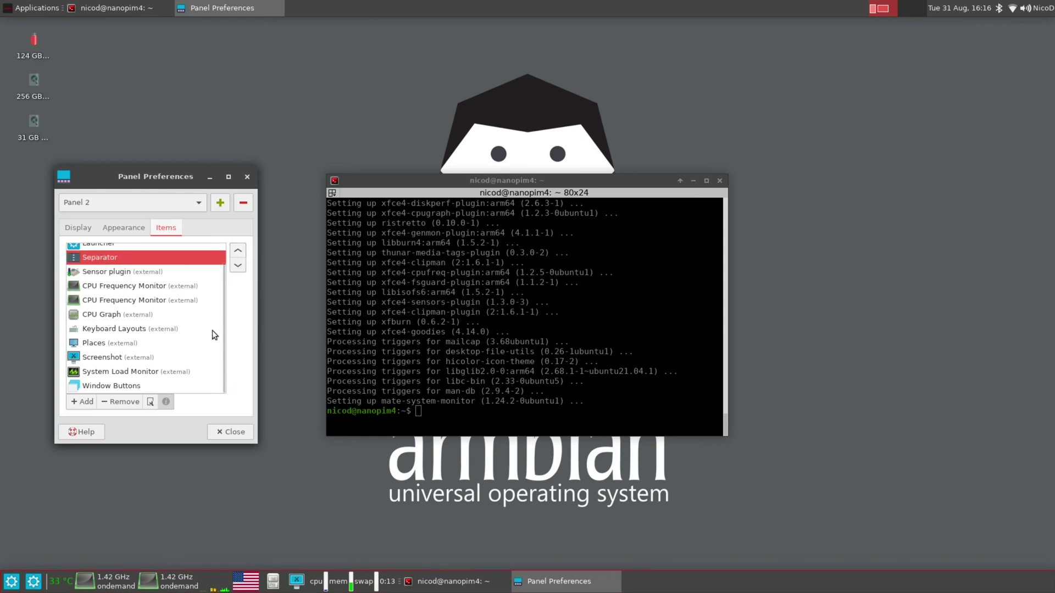
click(150, 402)
click(479, 308)
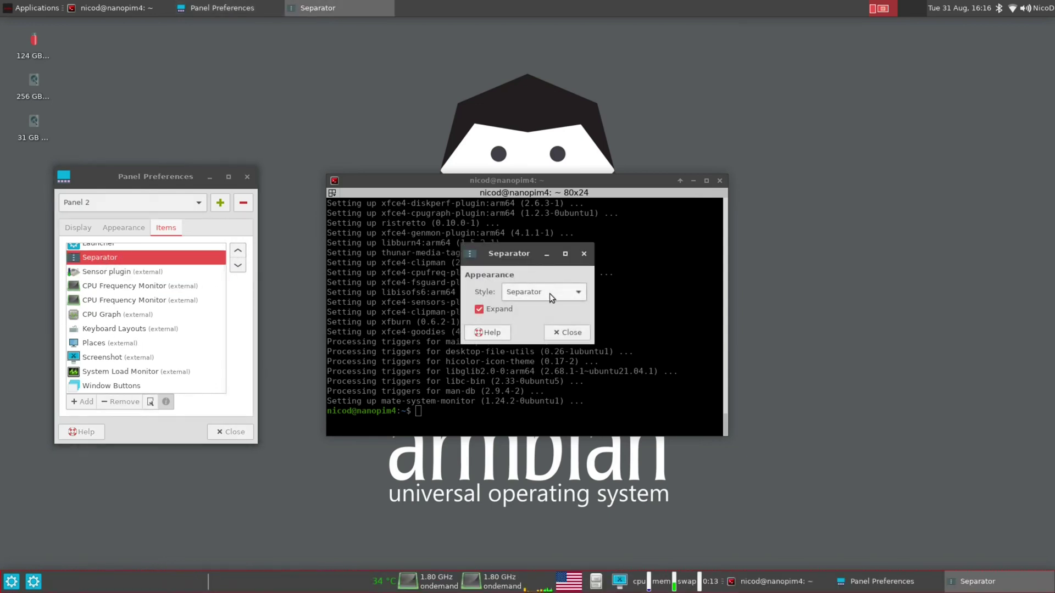
click(550, 291)
click(546, 276)
click(563, 331)
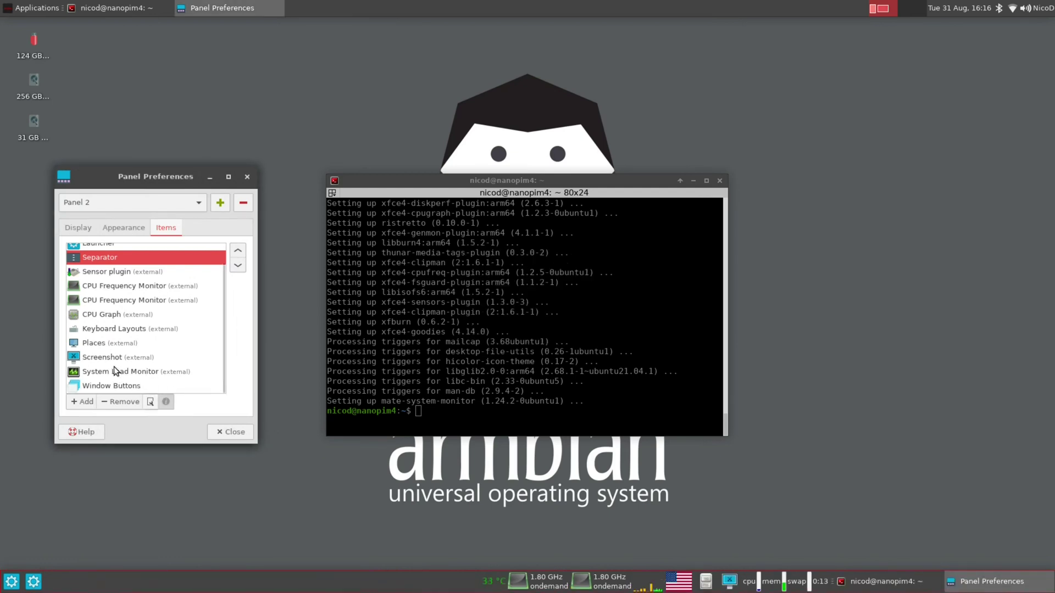
Step: Move Window Buttons up to sit just below the Launcher
click(121, 386)
click(237, 250)
click(238, 250)
click(238, 251)
click(237, 251)
click(237, 251)
click(238, 250)
click(238, 250)
click(237, 251)
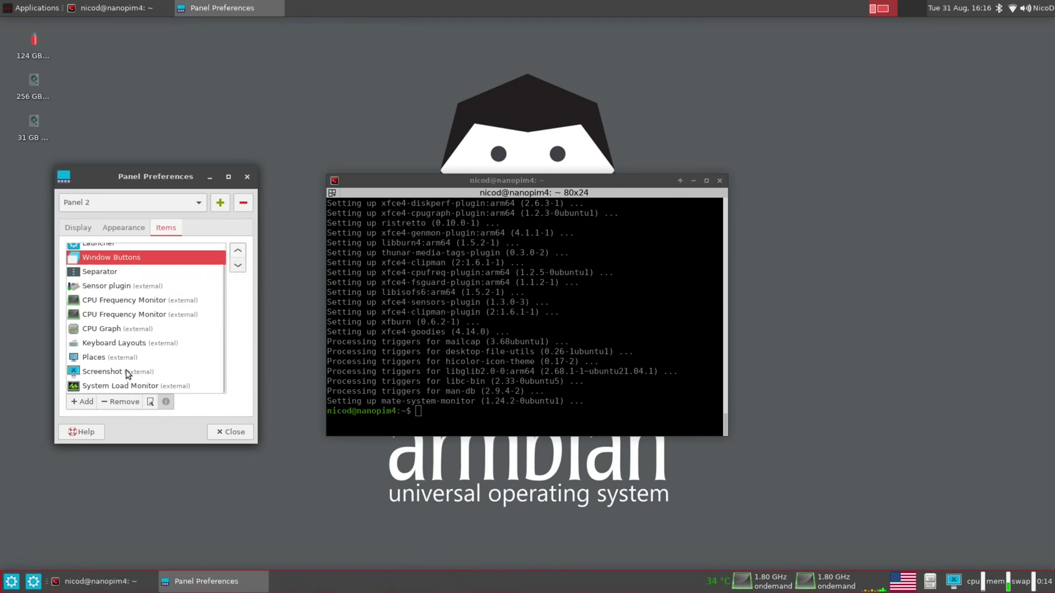
click(131, 371)
Step: Move Screenshot to the top of the item order and Keyboard Layouts to the end
click(237, 251)
click(238, 251)
click(237, 251)
click(238, 251)
click(237, 251)
click(238, 251)
scroll(137, 367, down, 1)
click(139, 369)
click(238, 251)
click(238, 251)
click(237, 251)
click(238, 251)
click(238, 250)
click(238, 250)
click(238, 251)
click(238, 250)
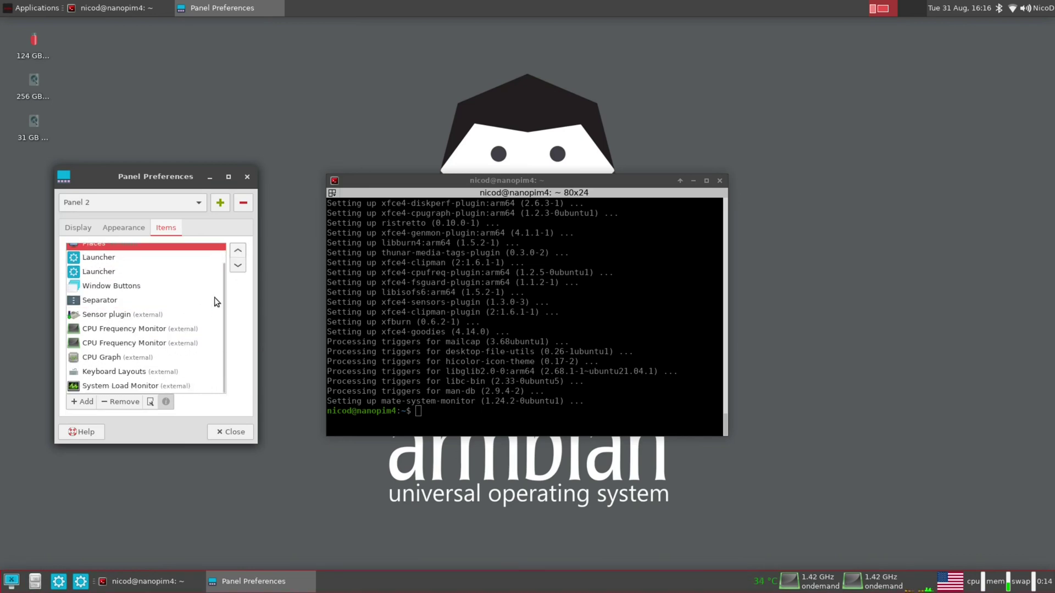
click(122, 372)
click(237, 268)
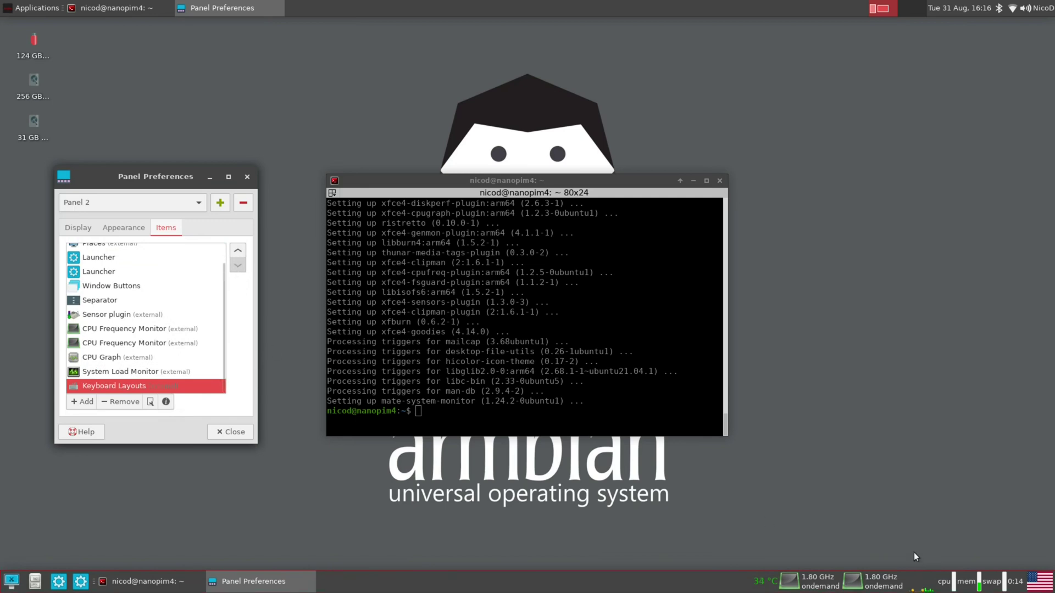
Step: Keep the second CPU frequency monitor showing the maximum frequency
right_click(874, 581)
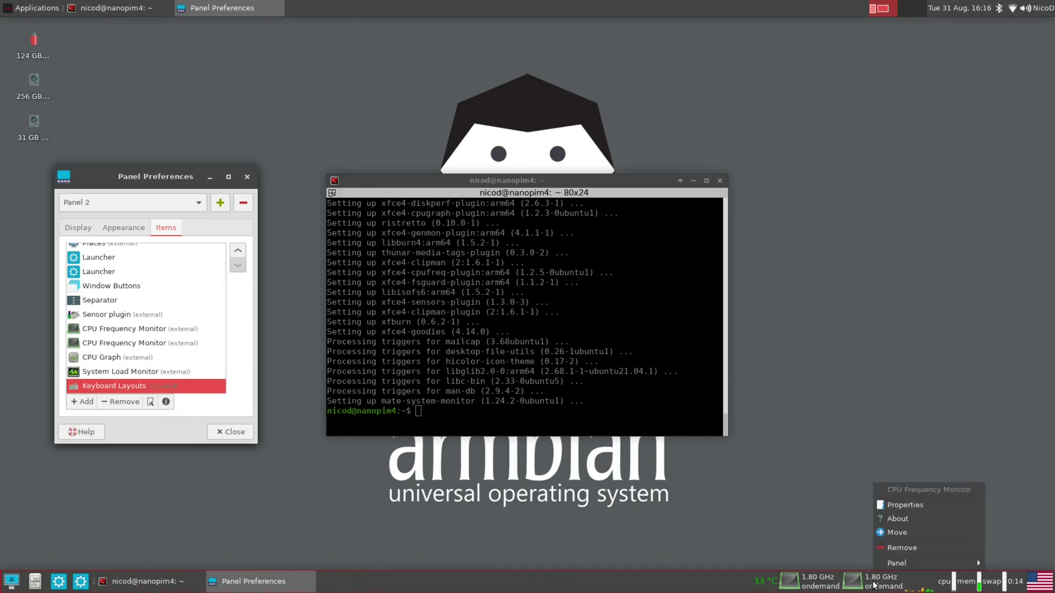
click(895, 506)
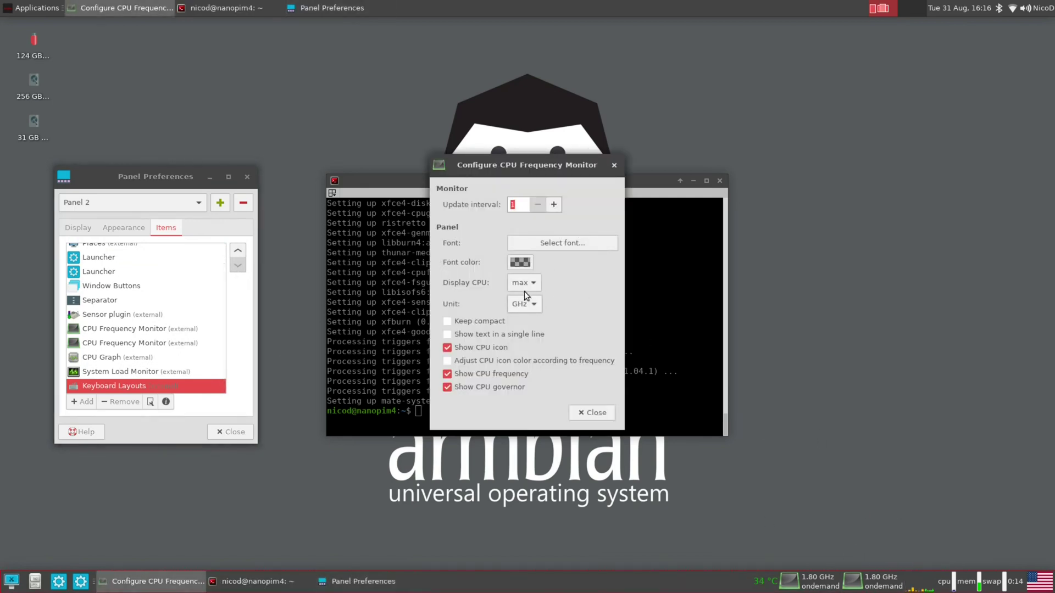
click(534, 283)
click(524, 239)
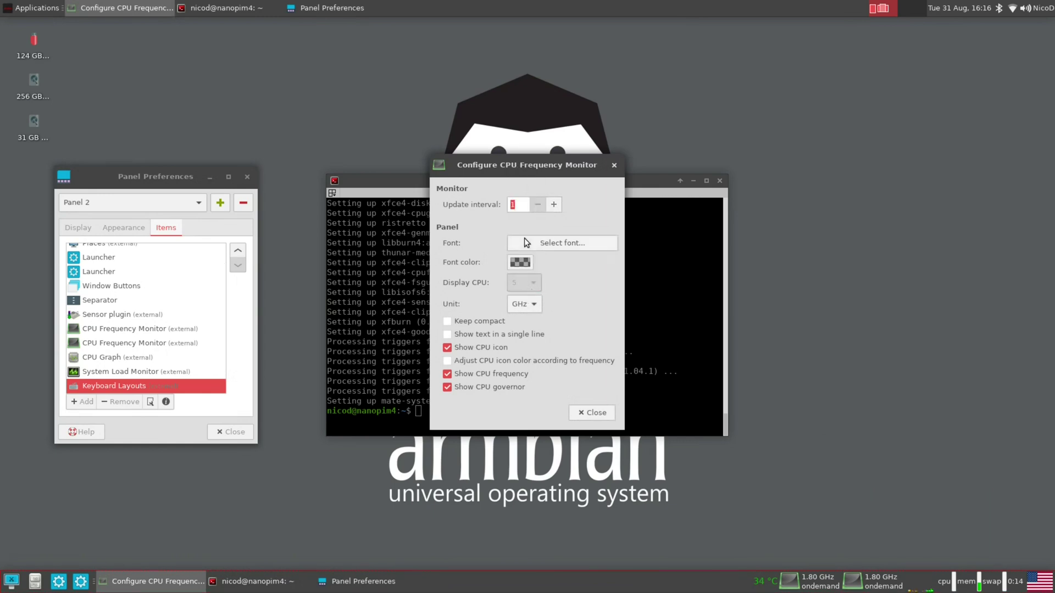
click(599, 413)
Step: Set the first CPU frequency monitor to display CPU 0
right_click(811, 581)
click(832, 505)
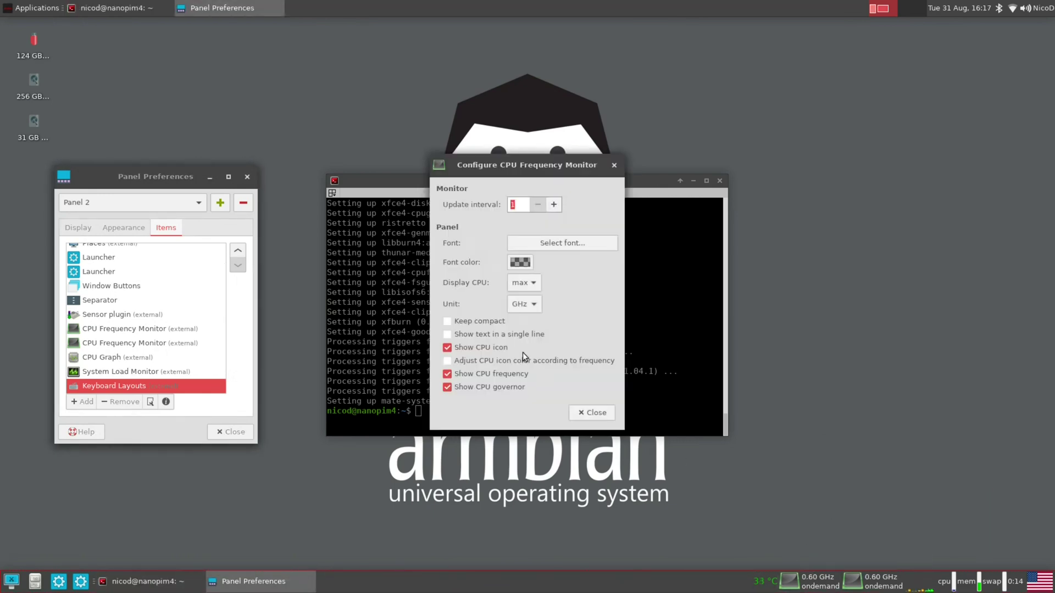
click(533, 283)
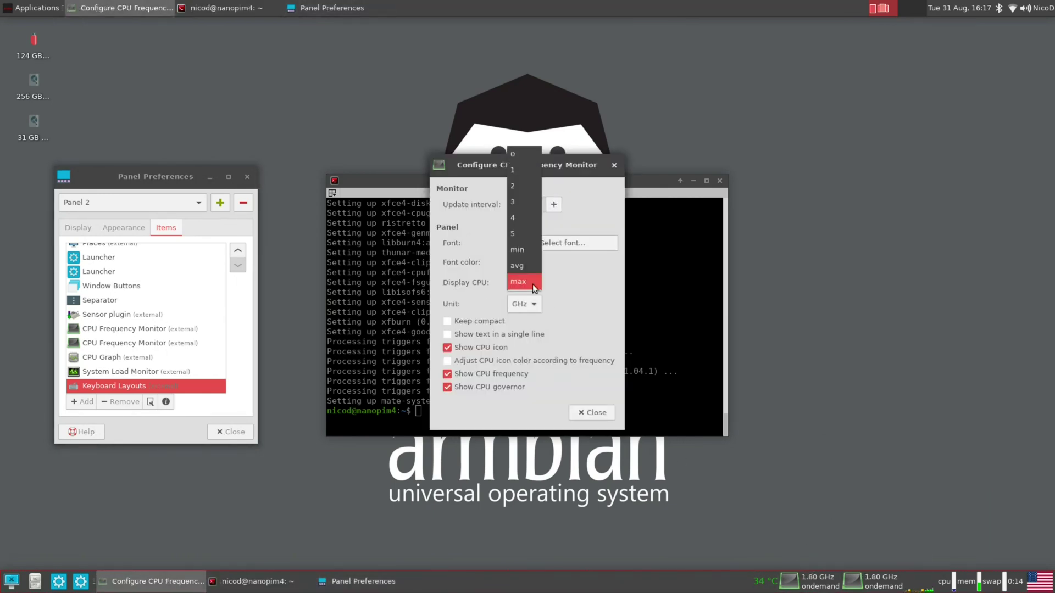
click(523, 158)
click(591, 415)
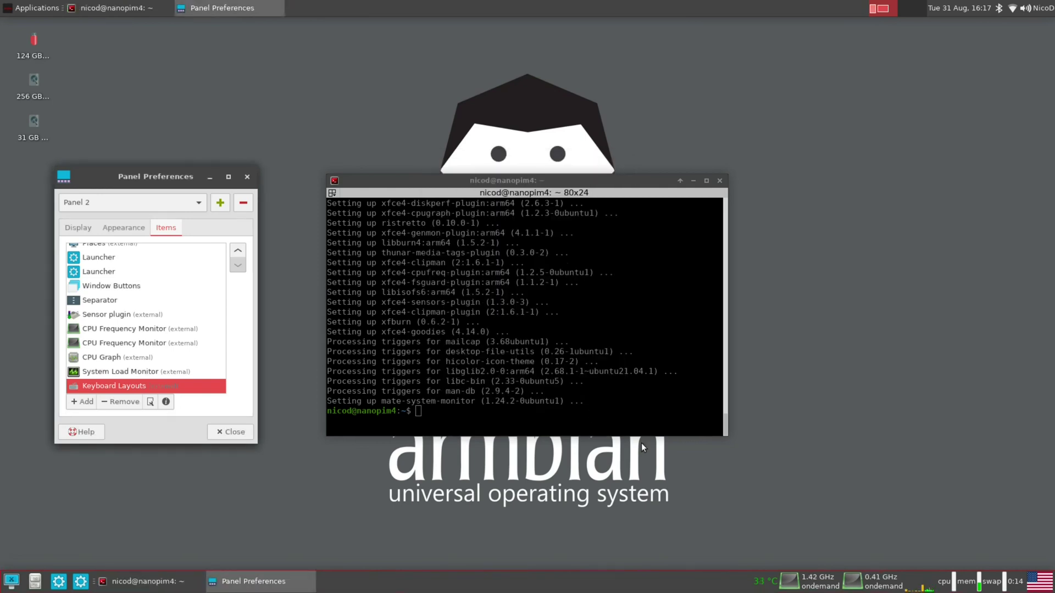
Step: Add Terminal Emulator to the second panel launcher
right_click(80, 581)
click(116, 517)
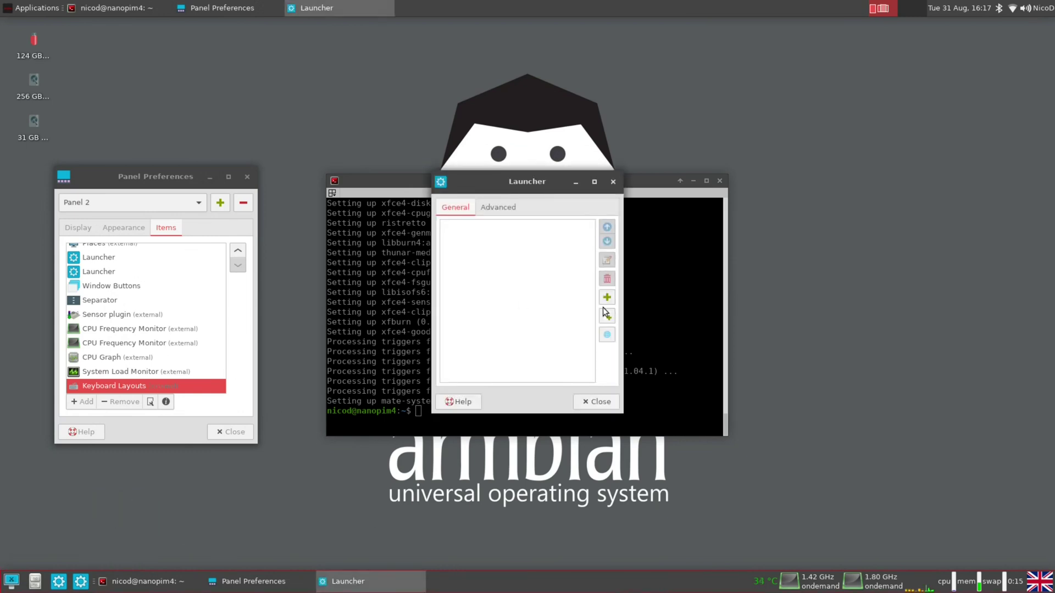
click(607, 297)
text(term)
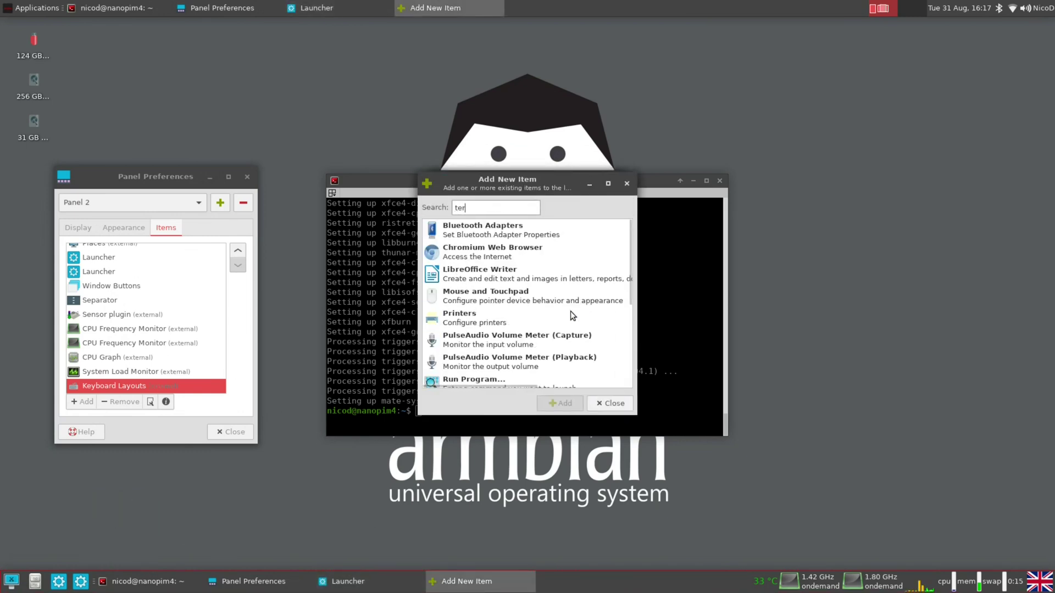
double_click(489, 234)
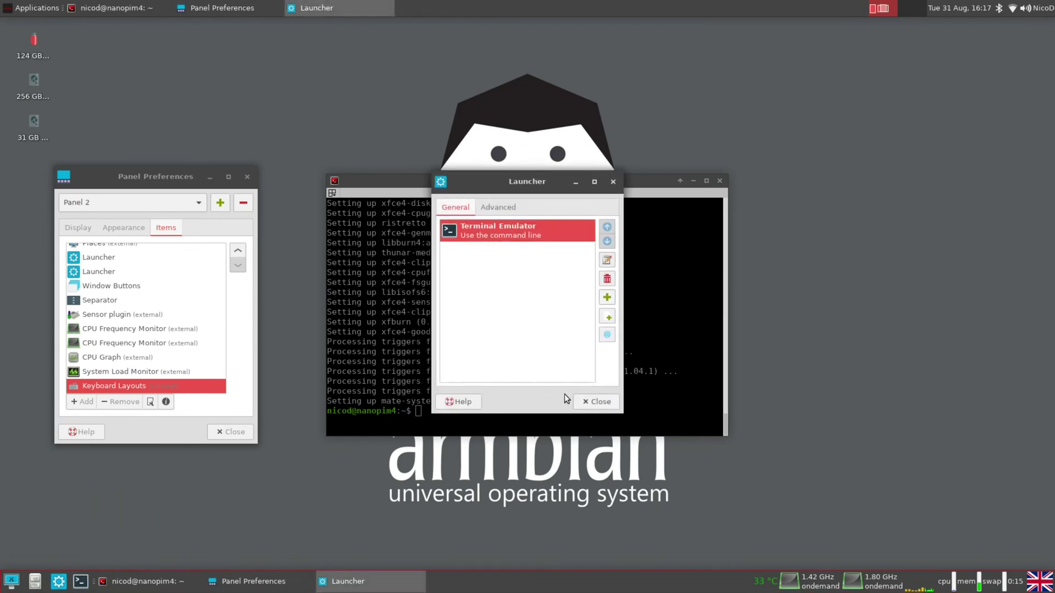
click(588, 423)
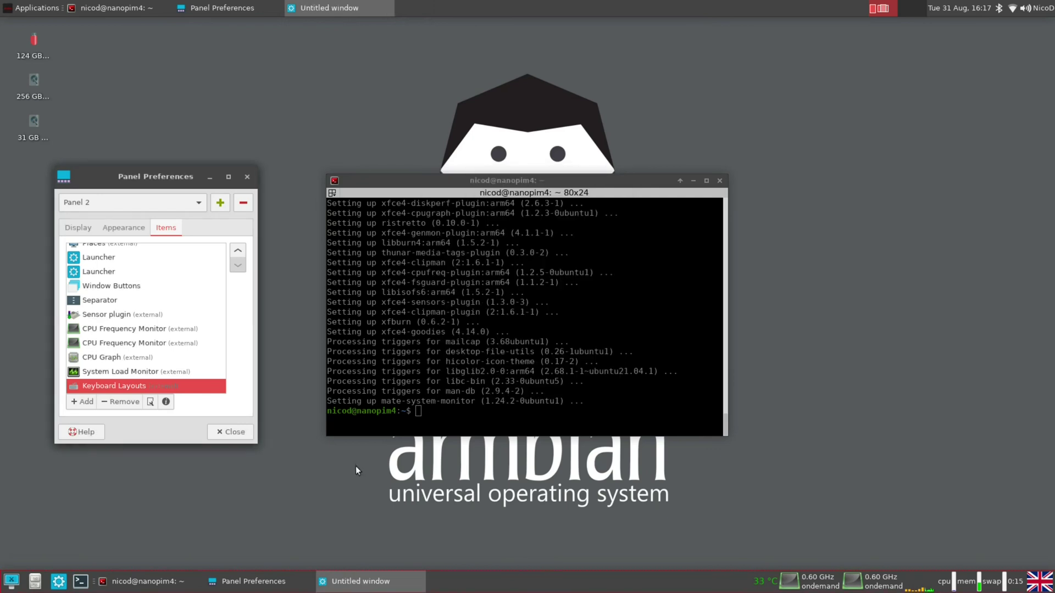
Step: Create a new MATE System Monitor entry in the remaining empty launcher
right_click(59, 583)
click(84, 520)
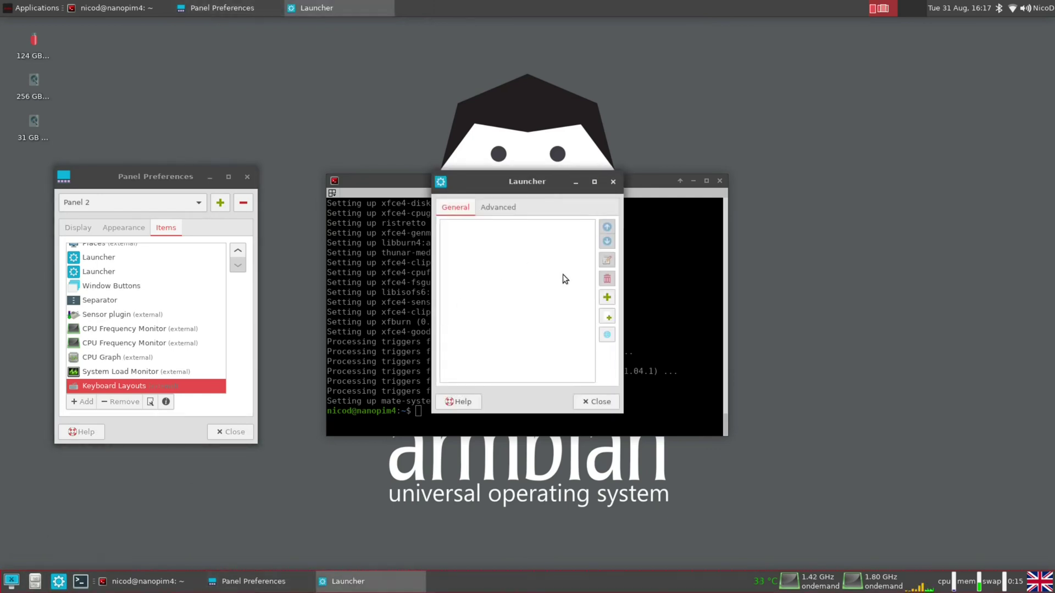
click(609, 298)
click(615, 411)
click(602, 319)
text(mate)
click(552, 222)
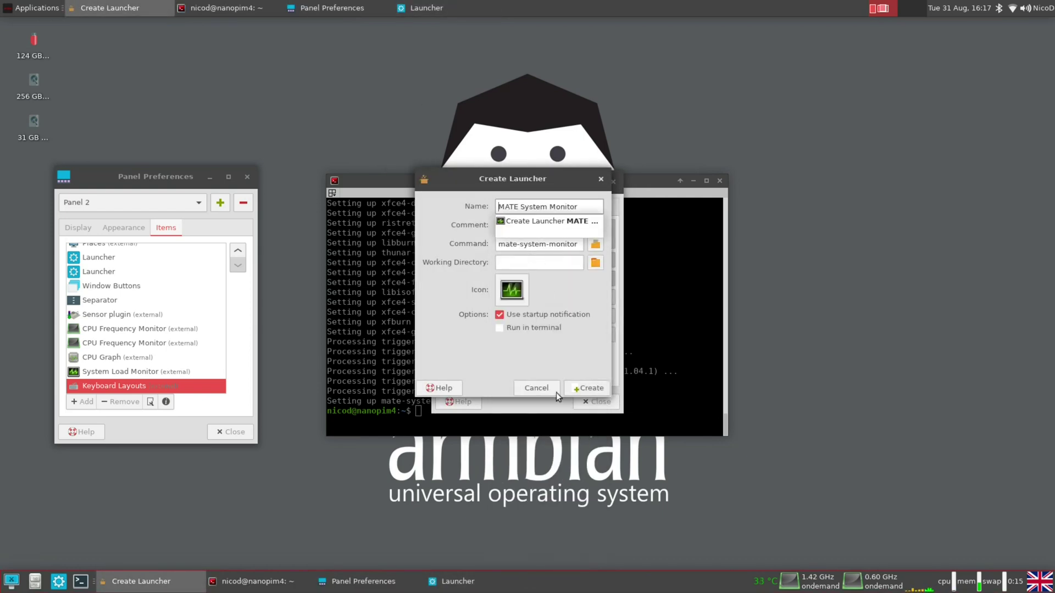
click(585, 389)
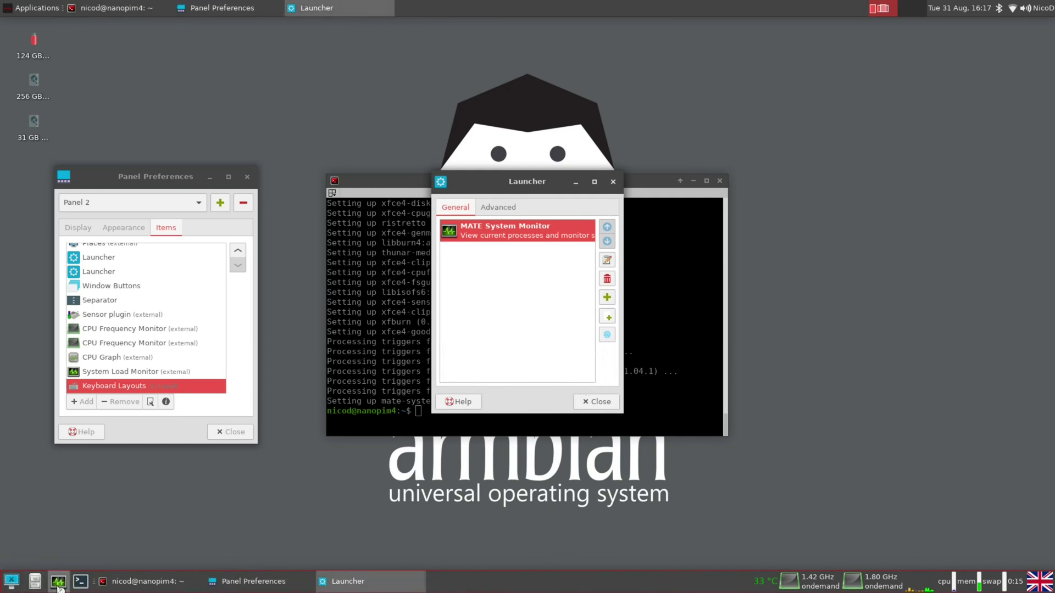
Step: Test the MATE System Monitor launcher, maximizing and then closing System Monitor
click(58, 582)
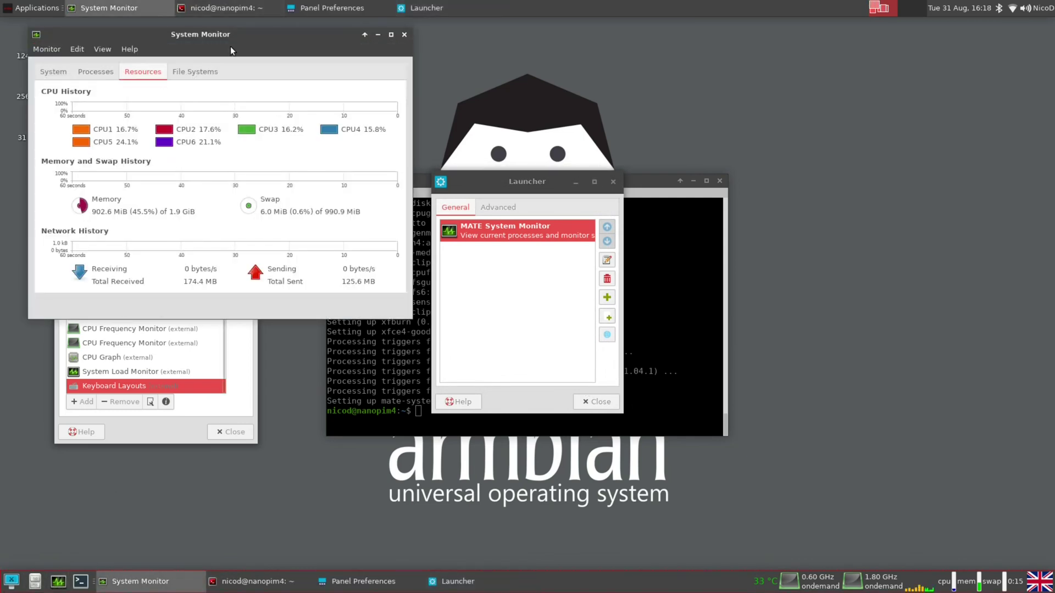
drag(230, 46, 855, 113)
double_click(855, 112)
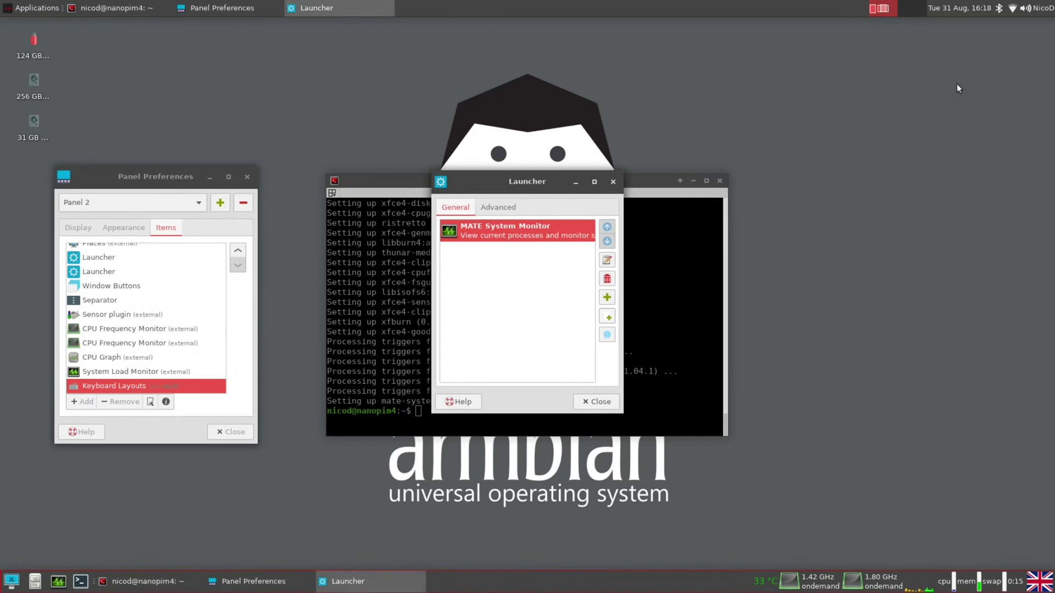
click(1046, 25)
Step: Remove Window Buttons from Panel 1
click(152, 204)
click(126, 189)
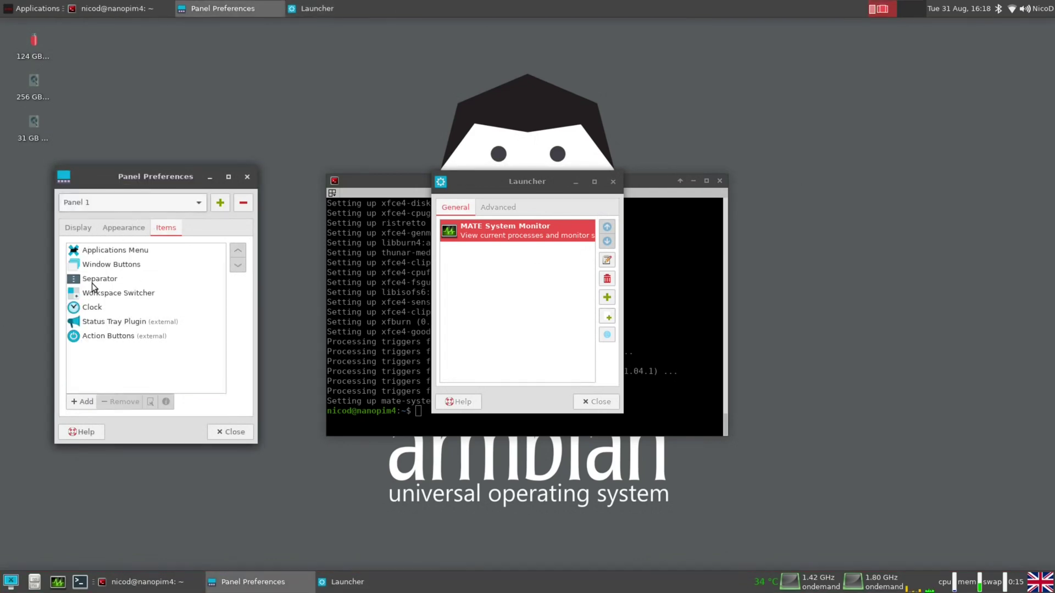
click(224, 260)
click(122, 402)
click(256, 342)
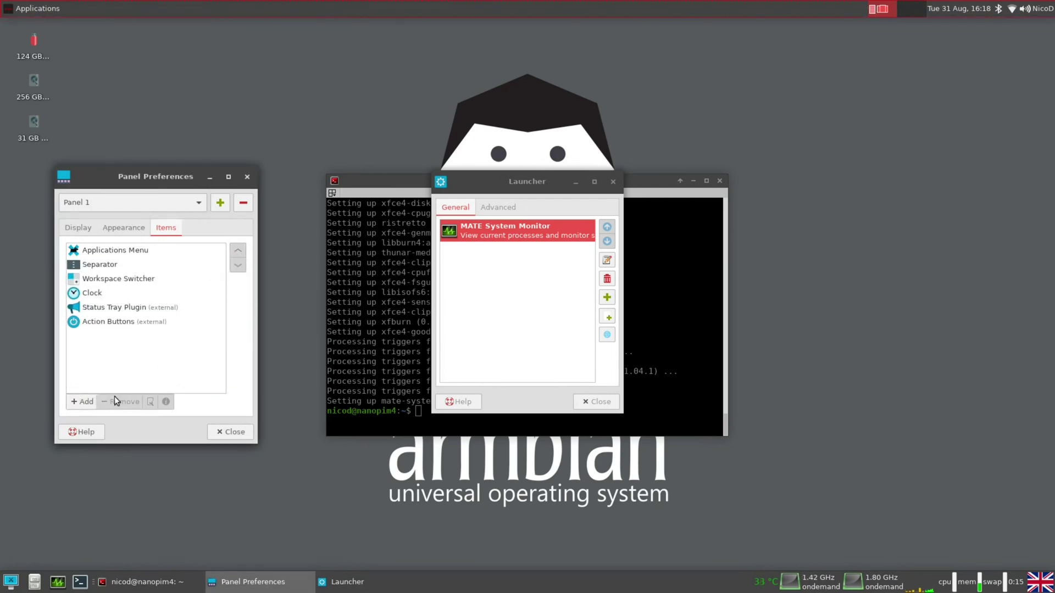
Step: Add a Network Monitor plugin to Panel 1
click(83, 402)
scroll(562, 319, down, 5)
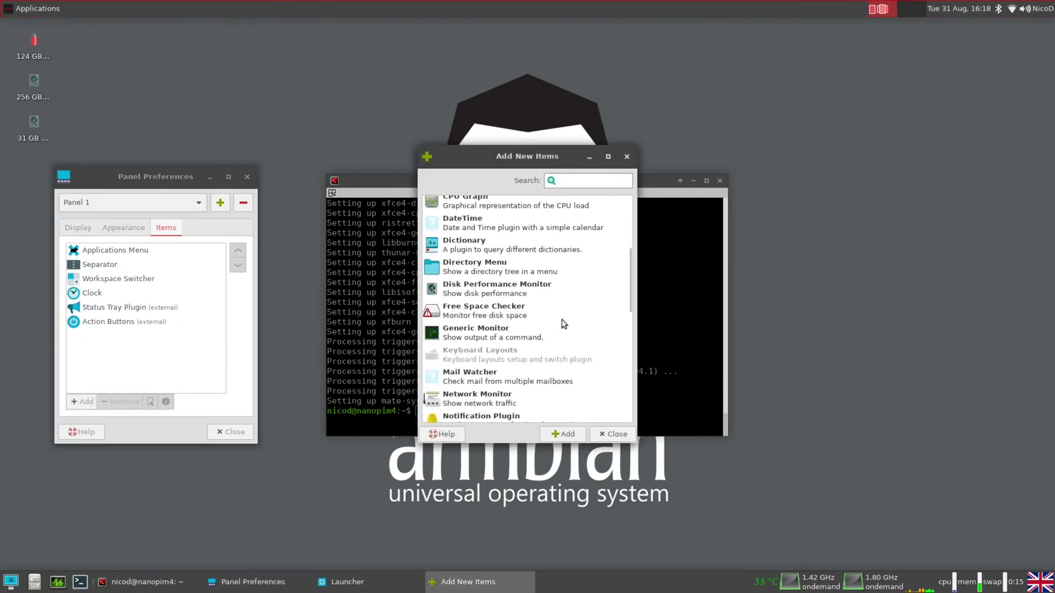
scroll(562, 324, down, 3)
click(562, 338)
click(564, 434)
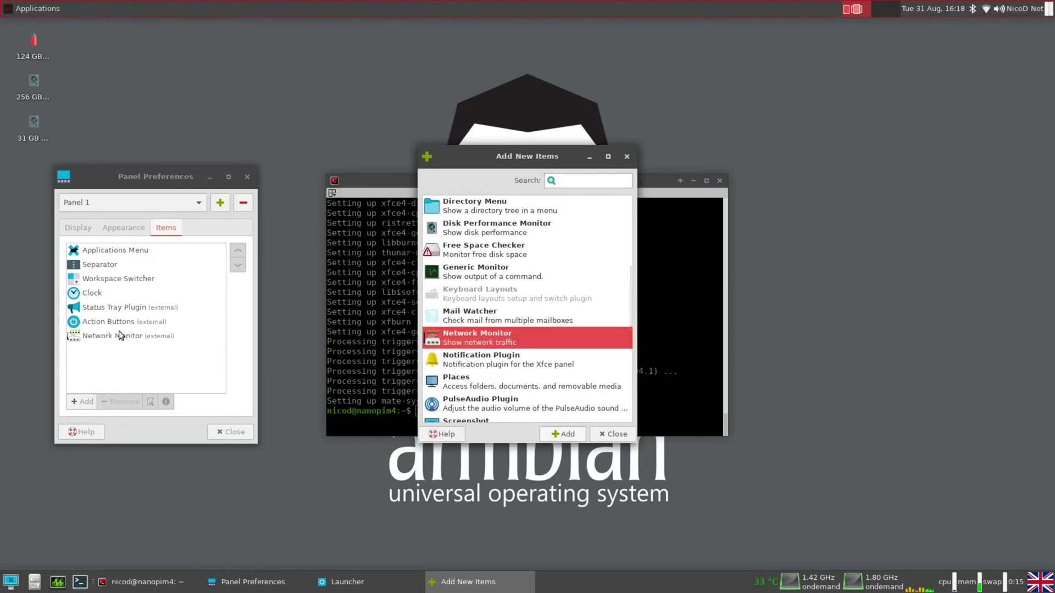
click(612, 434)
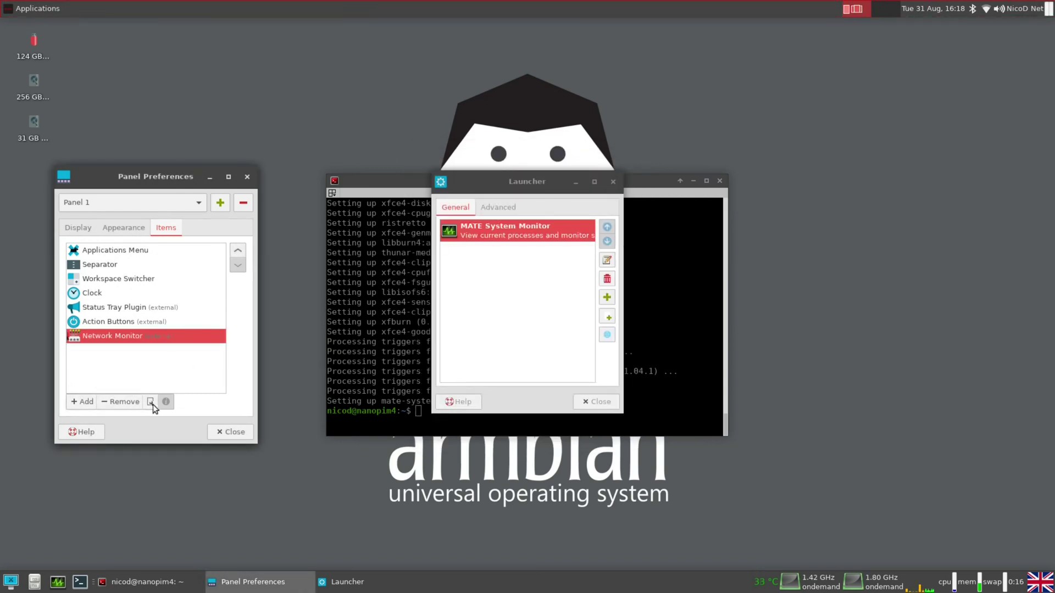
Step: Set Network Monitor to wlan0, no label, colorized bars and values
click(150, 403)
click(578, 229)
text(wlan0)
click(484, 206)
click(562, 355)
click(552, 381)
click(473, 406)
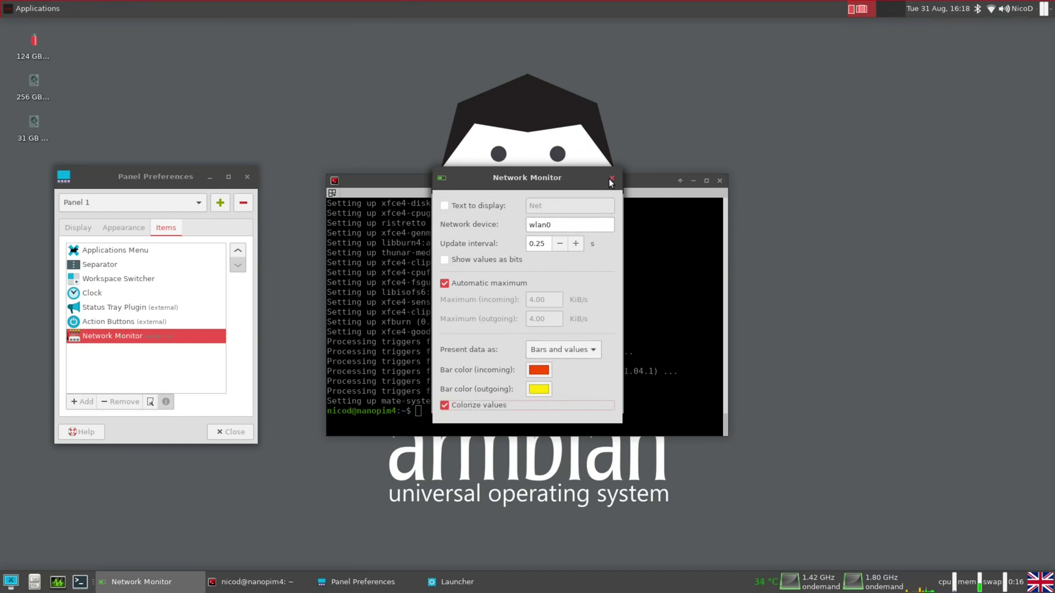
click(611, 178)
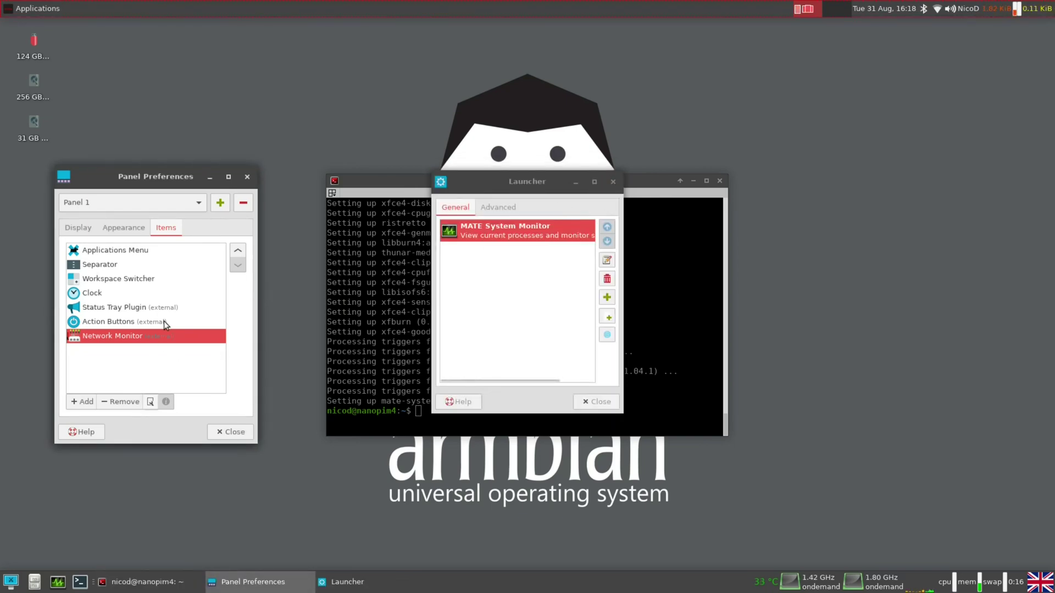
Step: Move Network Monitor up to third place and close Panel Preferences
click(240, 252)
click(239, 251)
click(239, 251)
click(239, 252)
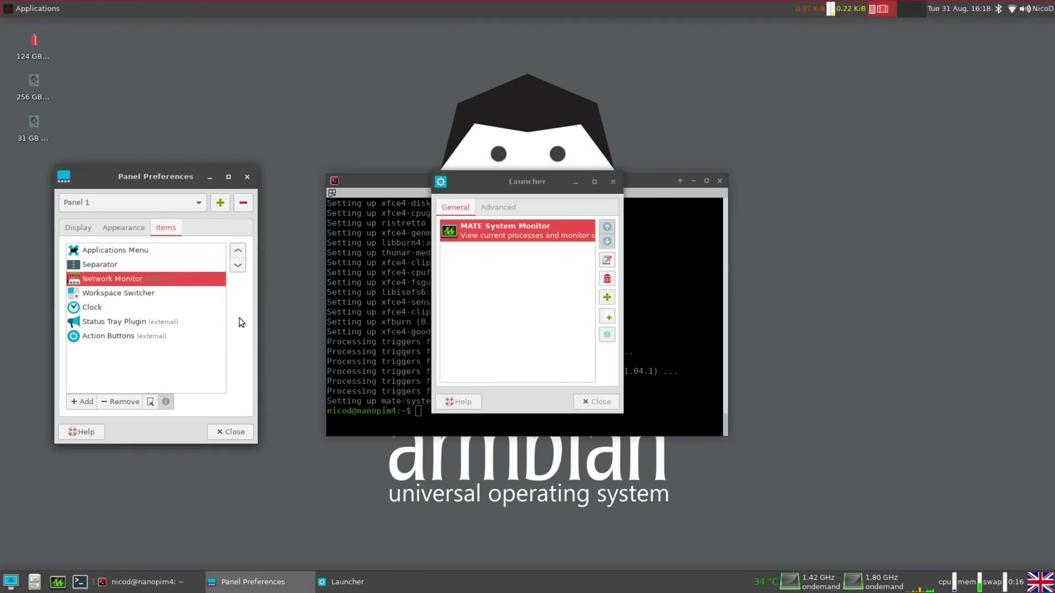
click(248, 177)
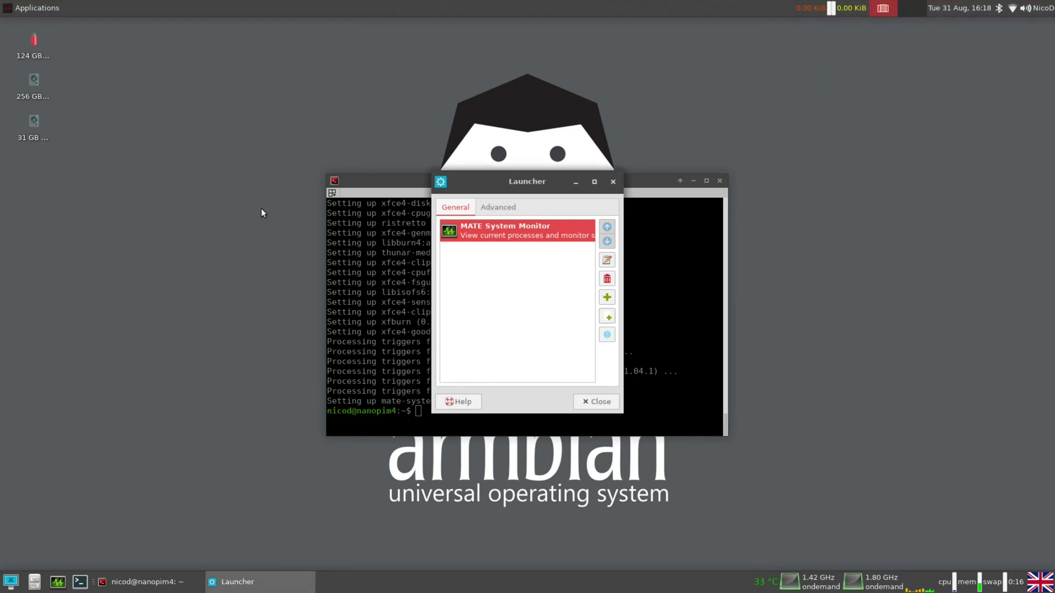
Step: Close the launcher properties and dismiss the extra terminal window
click(605, 404)
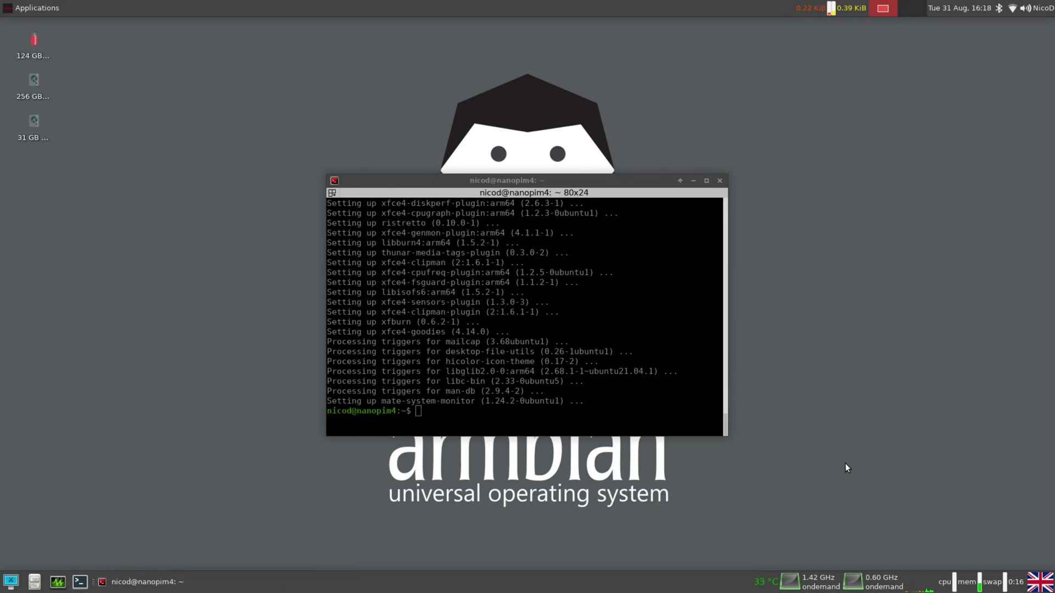
click(80, 582)
drag(595, 181, 880, 187)
click(1005, 181)
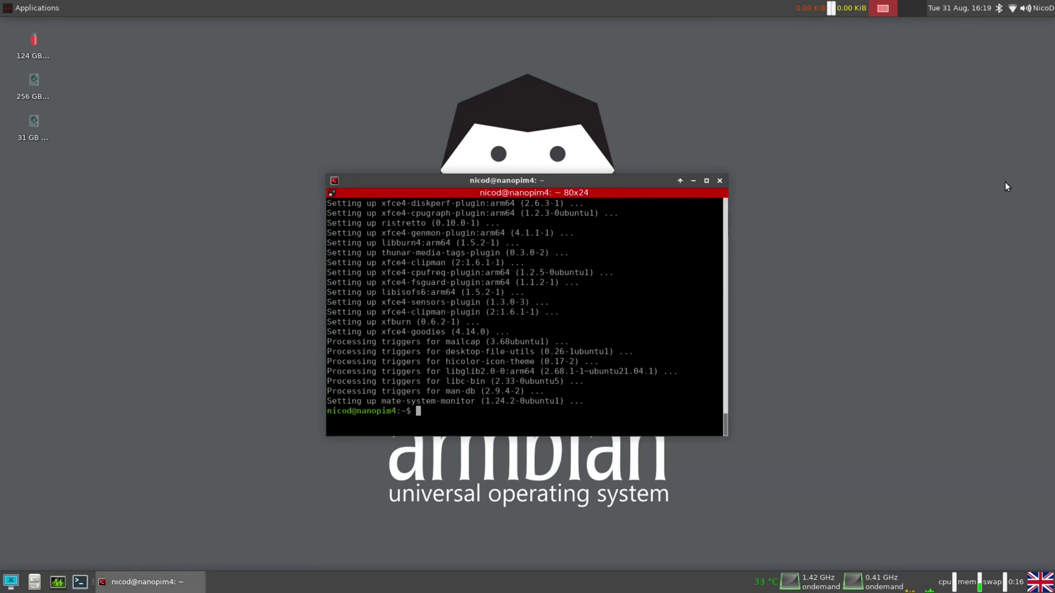
click(841, 296)
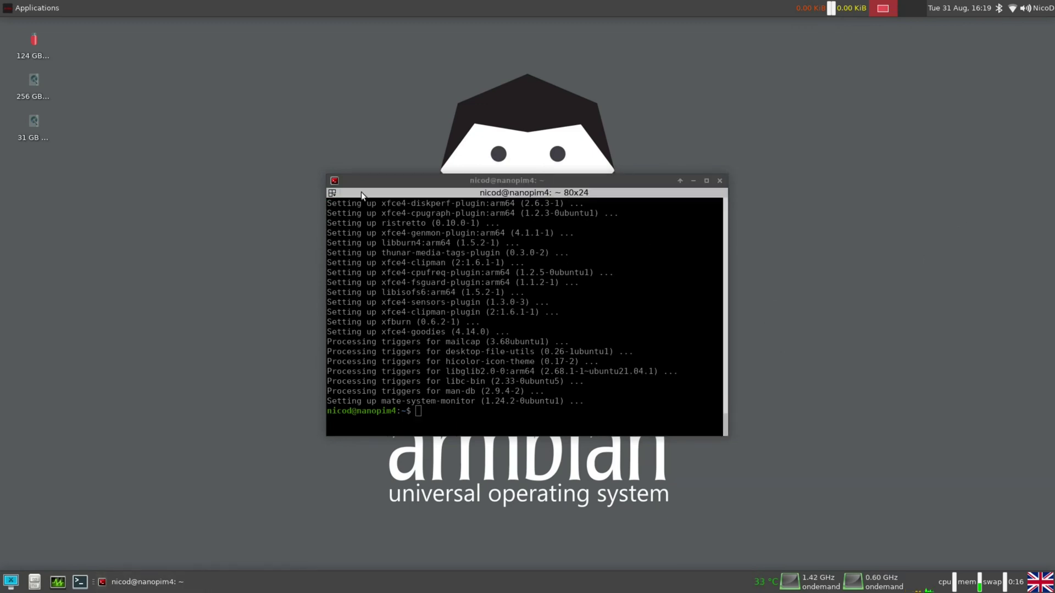
Step: Browse the 256 GB drive in Thunar into home and then the user's folder
double_click(29, 96)
double_click(632, 230)
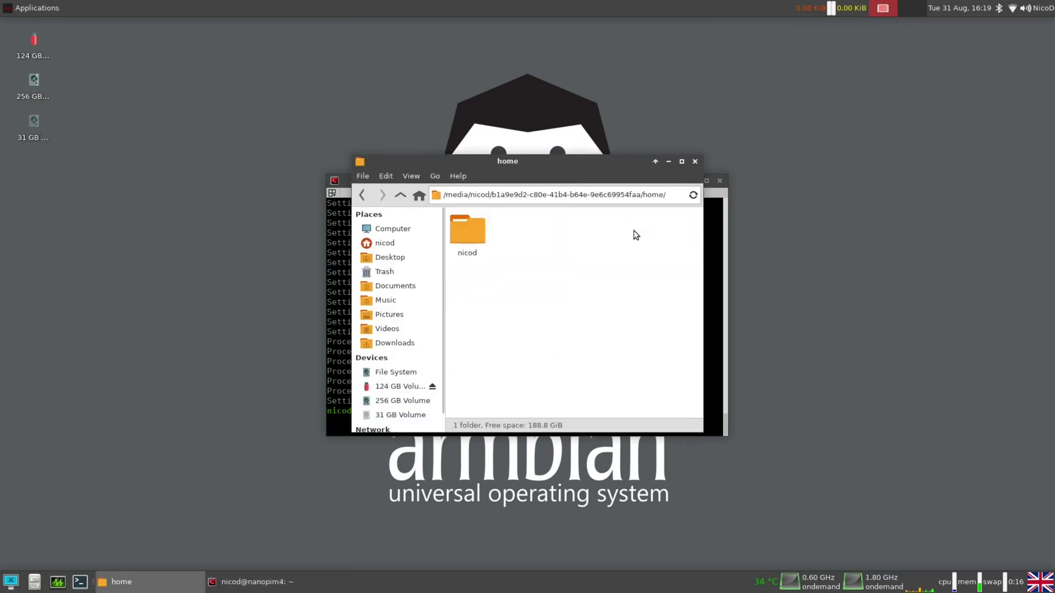
double_click(468, 235)
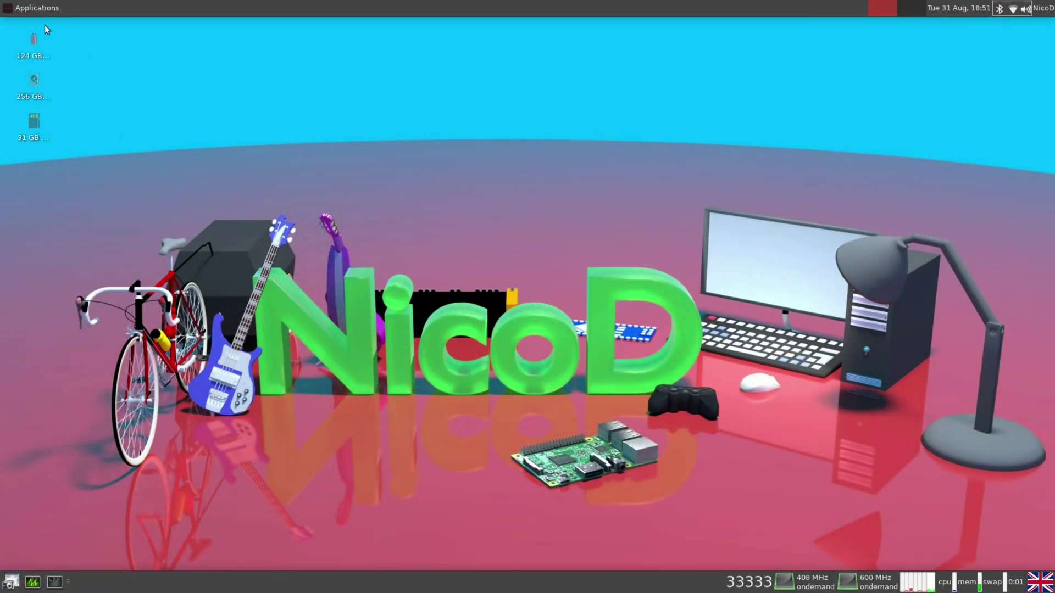
click(33, 8)
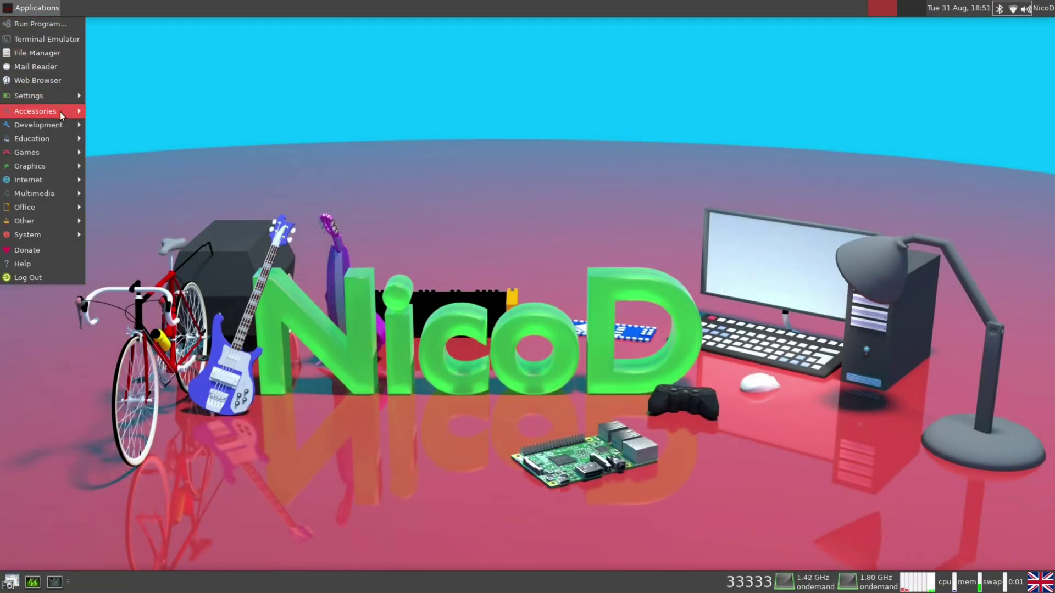
mouse_move(64, 152)
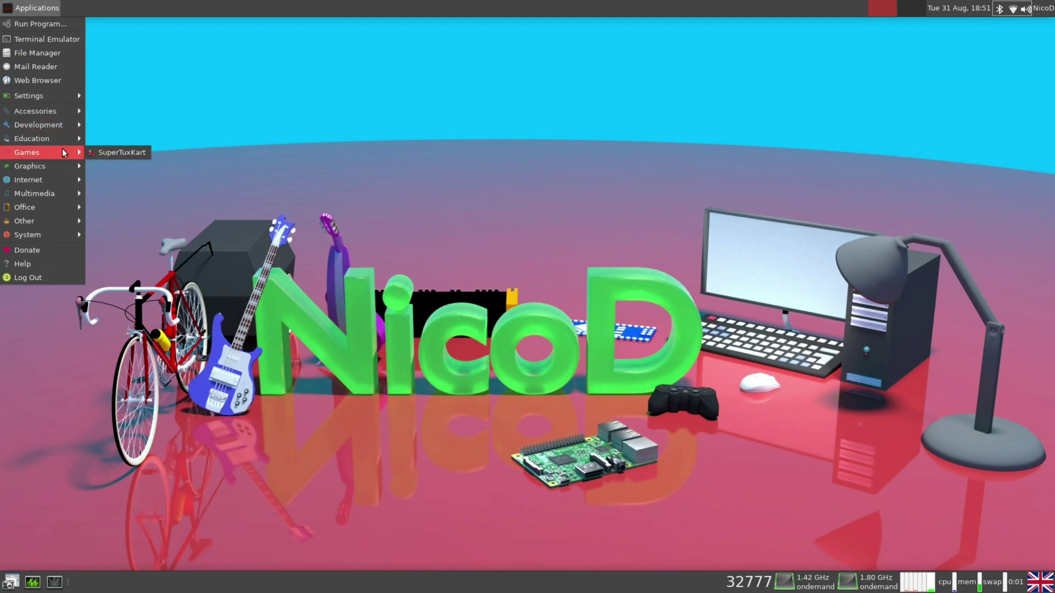
click(636, 365)
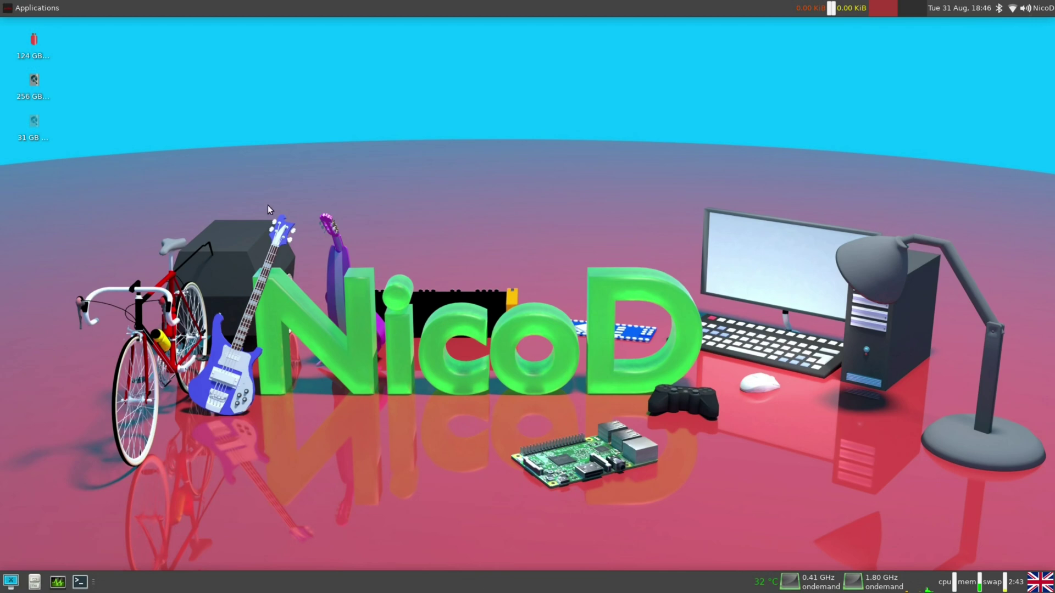
click(32, 8)
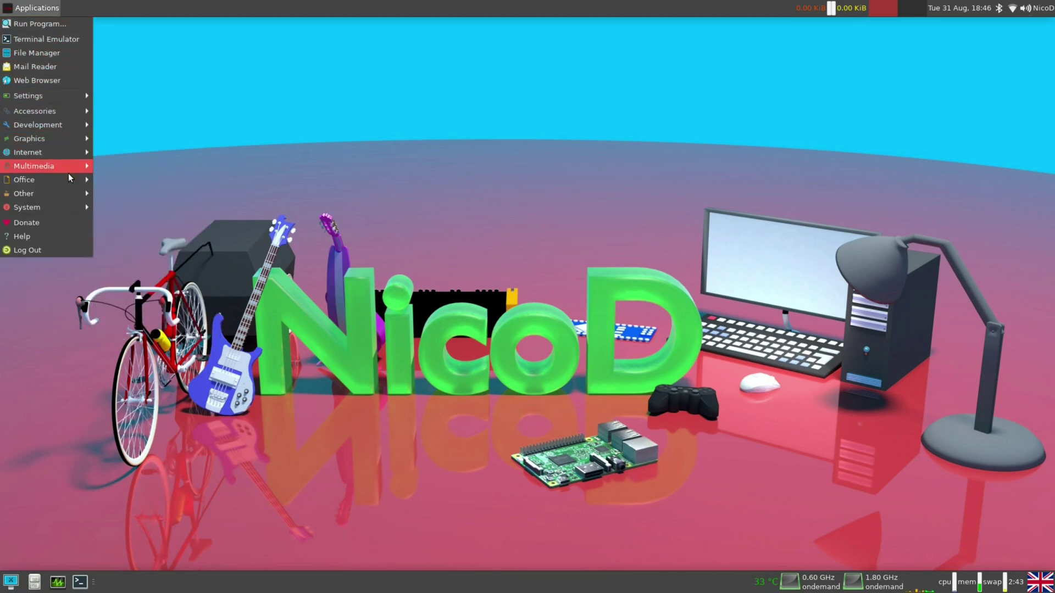
mouse_move(71, 207)
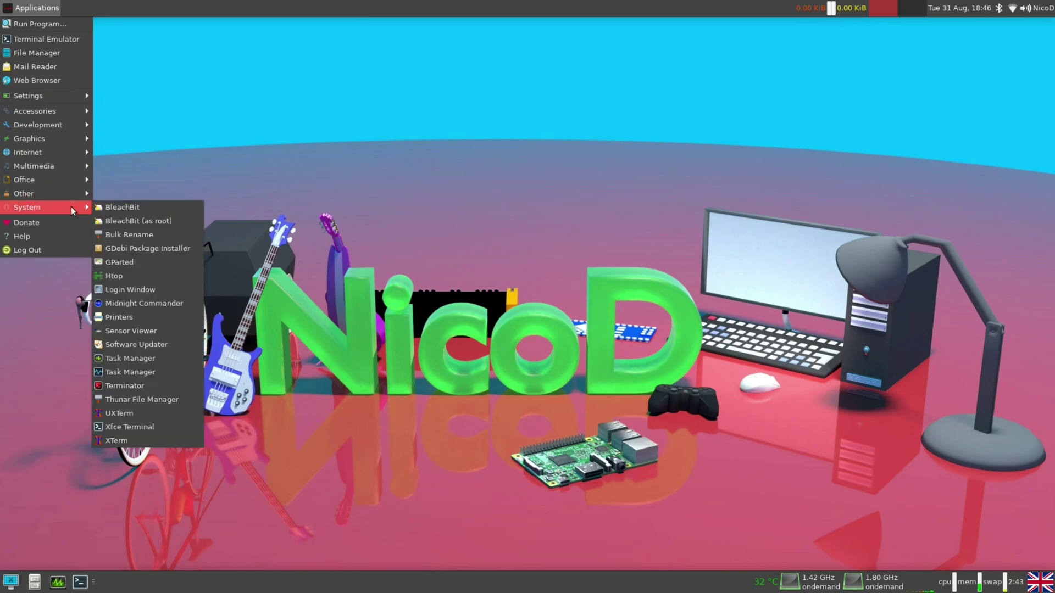
click(467, 187)
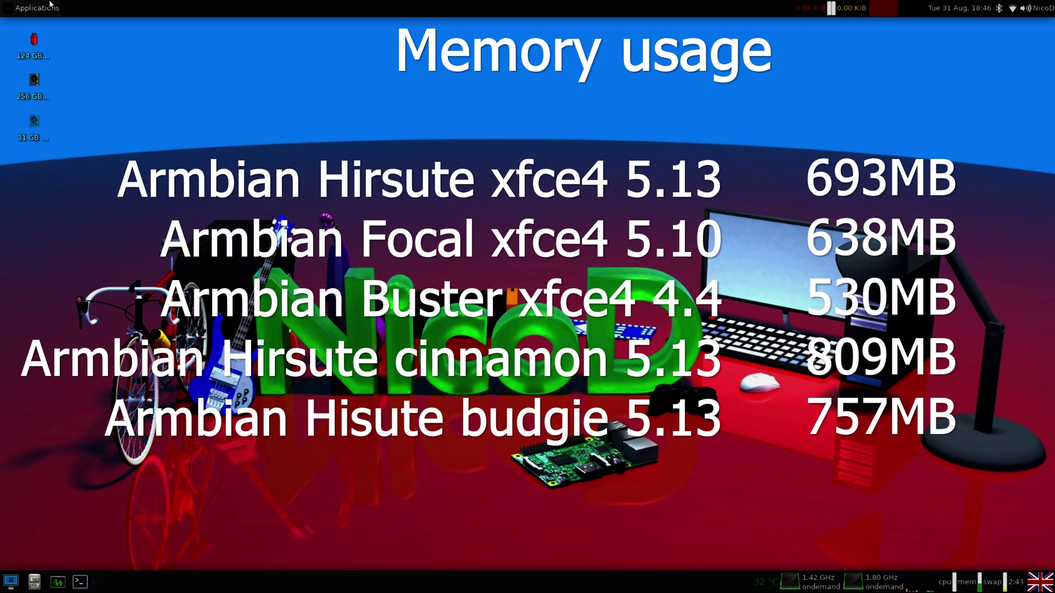
Step: Open the Applications menu from the top panel
click(49, 5)
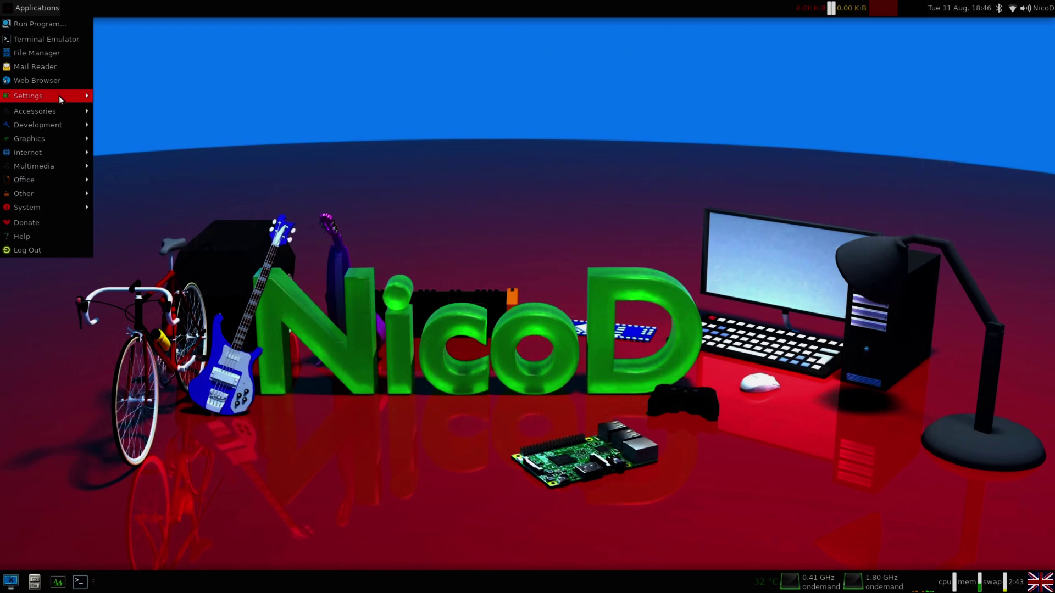
Step: Browse the Settings, Development, Internet, Office, Other and System menu categories
click(58, 96)
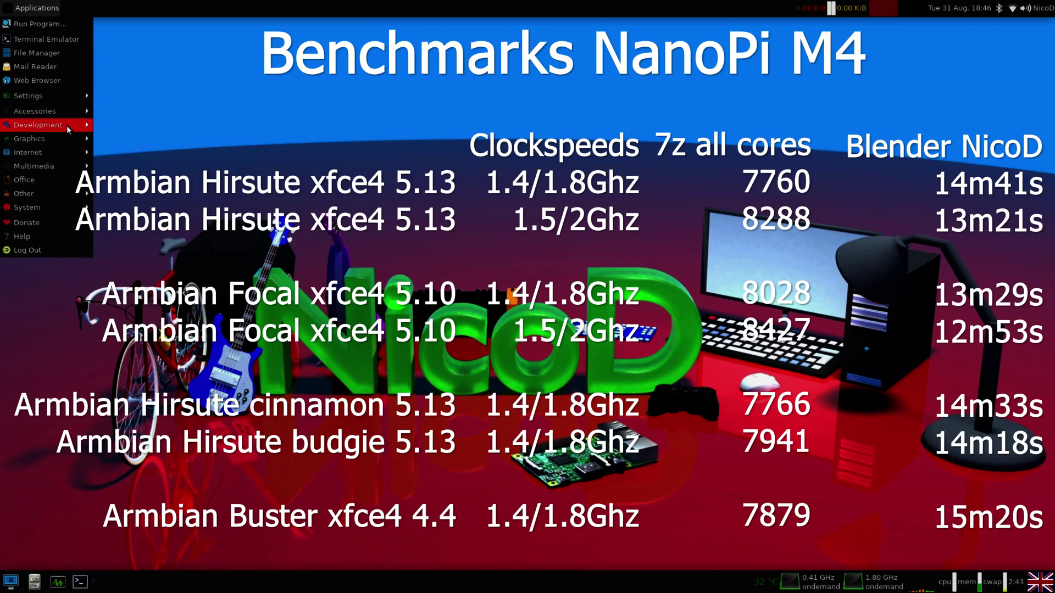
click(67, 127)
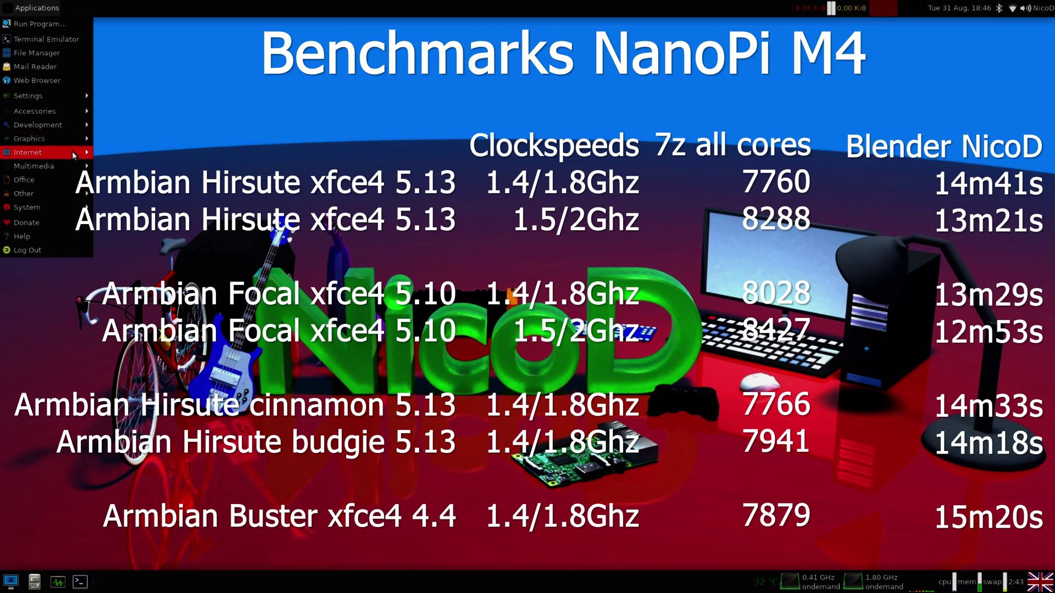
click(71, 152)
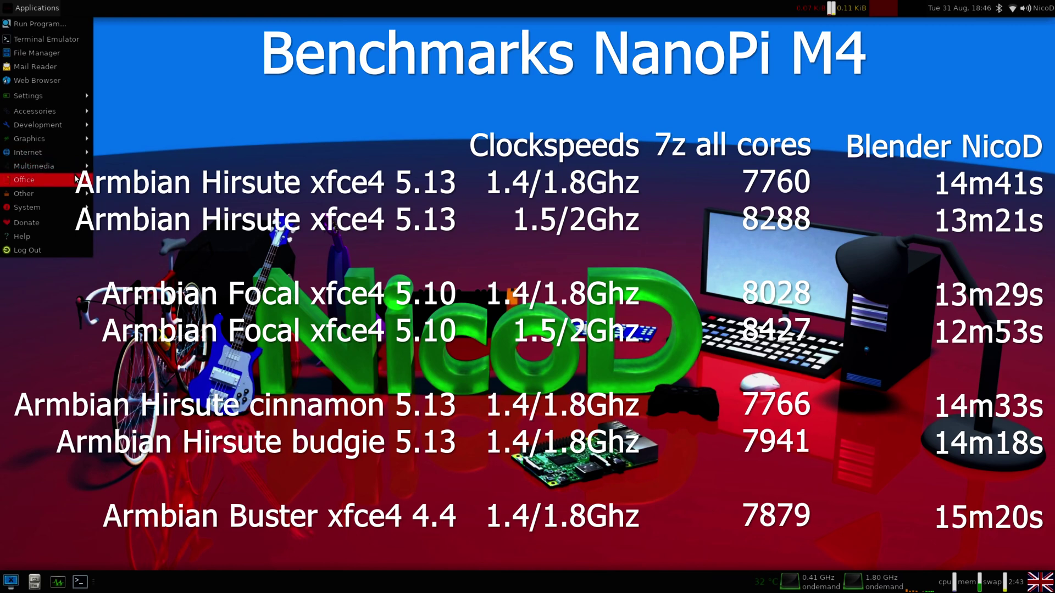
mouse_move(77, 179)
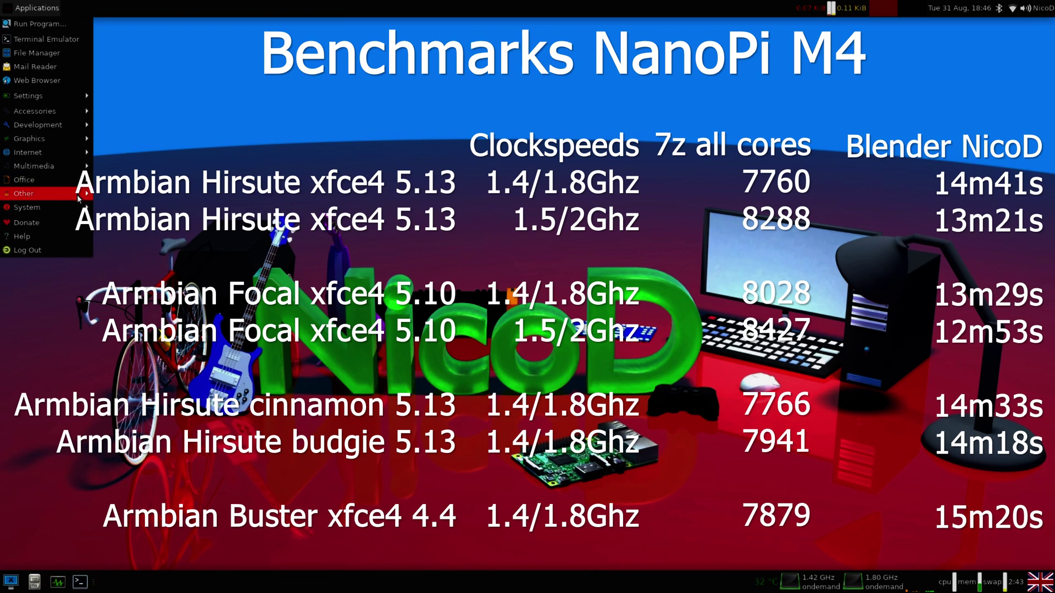
click(78, 198)
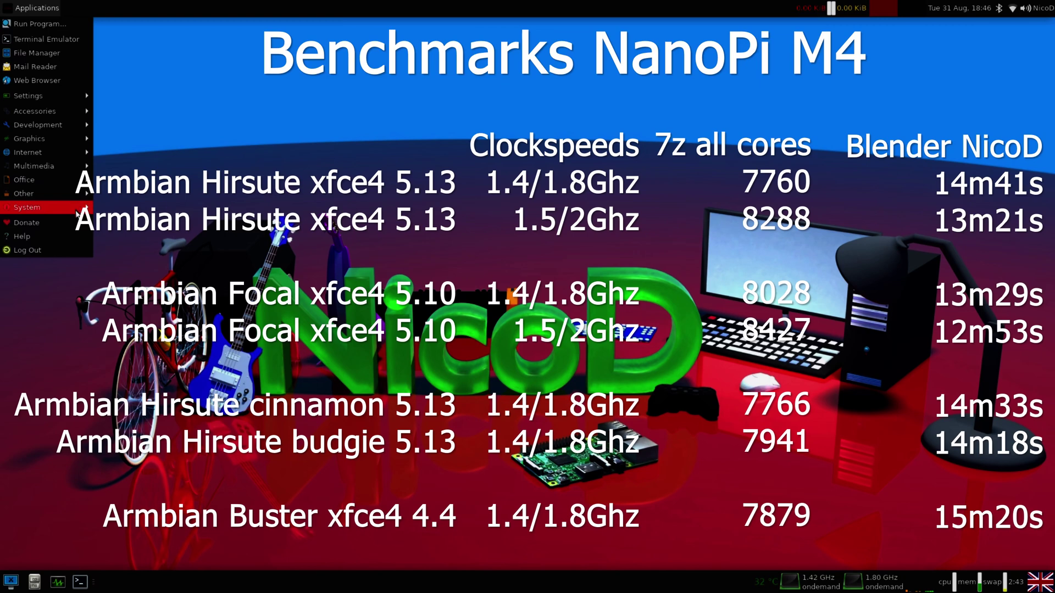
click(78, 213)
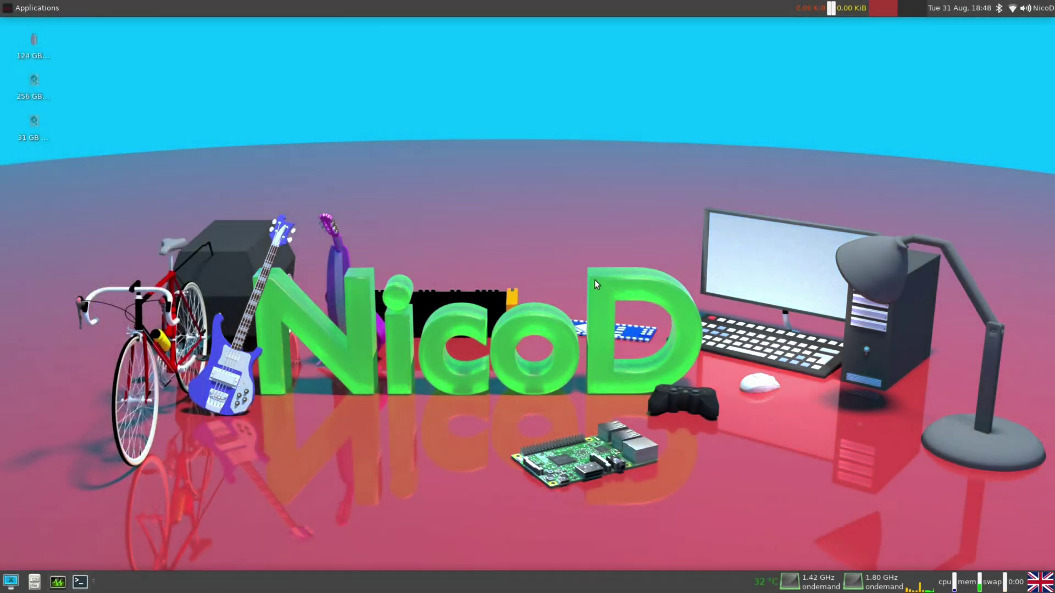
Step: Run sudo armbian-config in a centred terminal, authenticate, and choose System > Install
key(ctrl+alt+t)
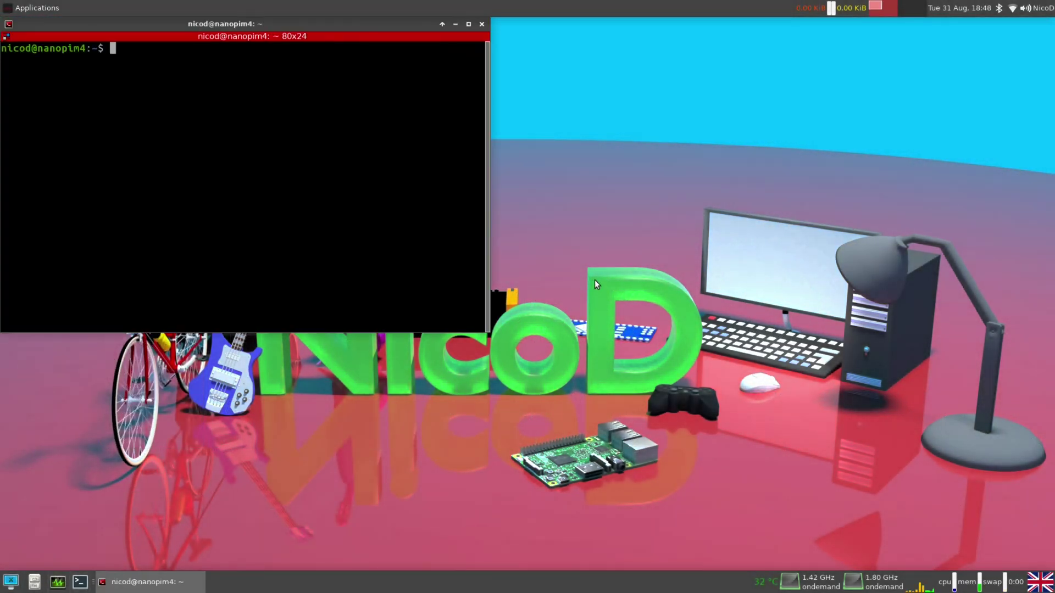
drag(420, 36, 737, 174)
text(sudo a)
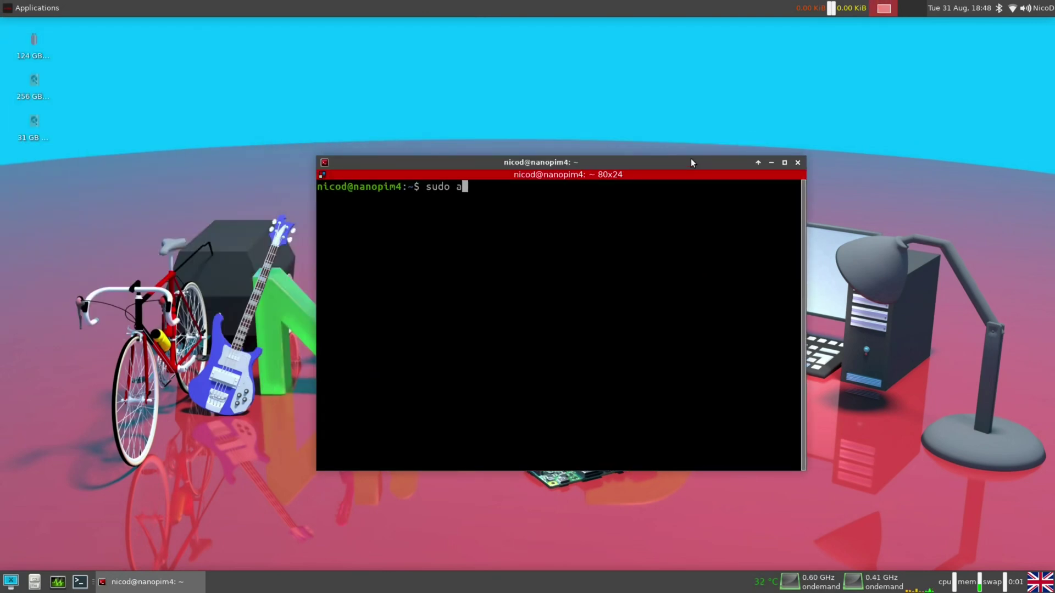
text(rmbian-config)
key(Return)
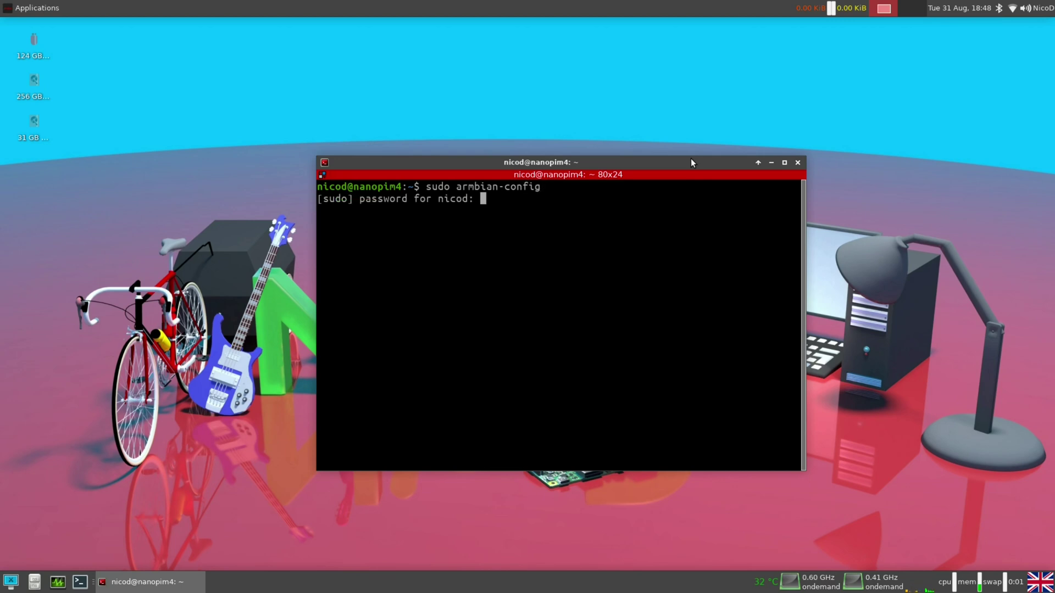
key(Return)
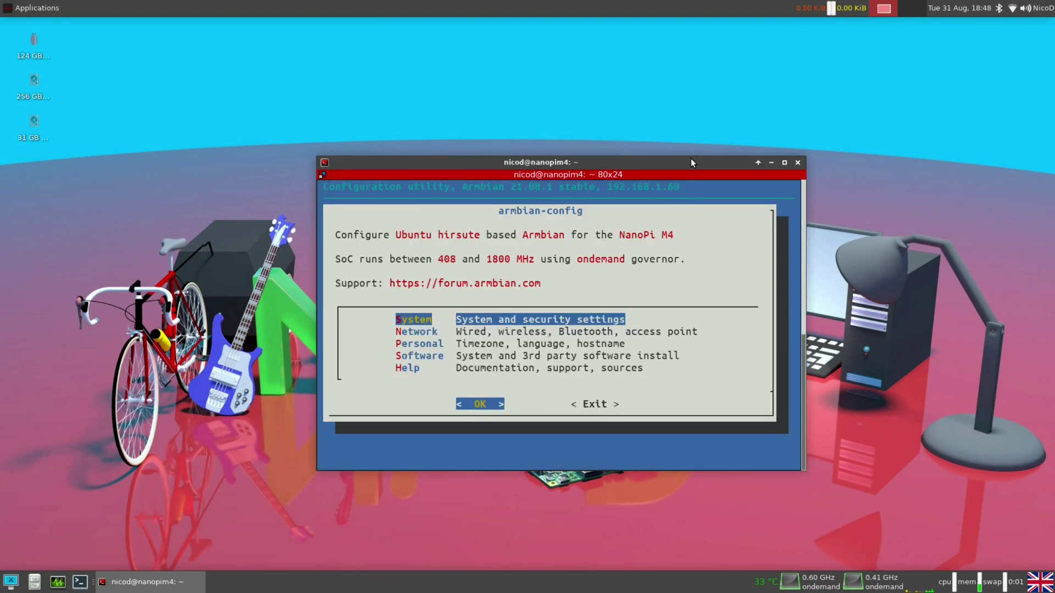
key(Return)
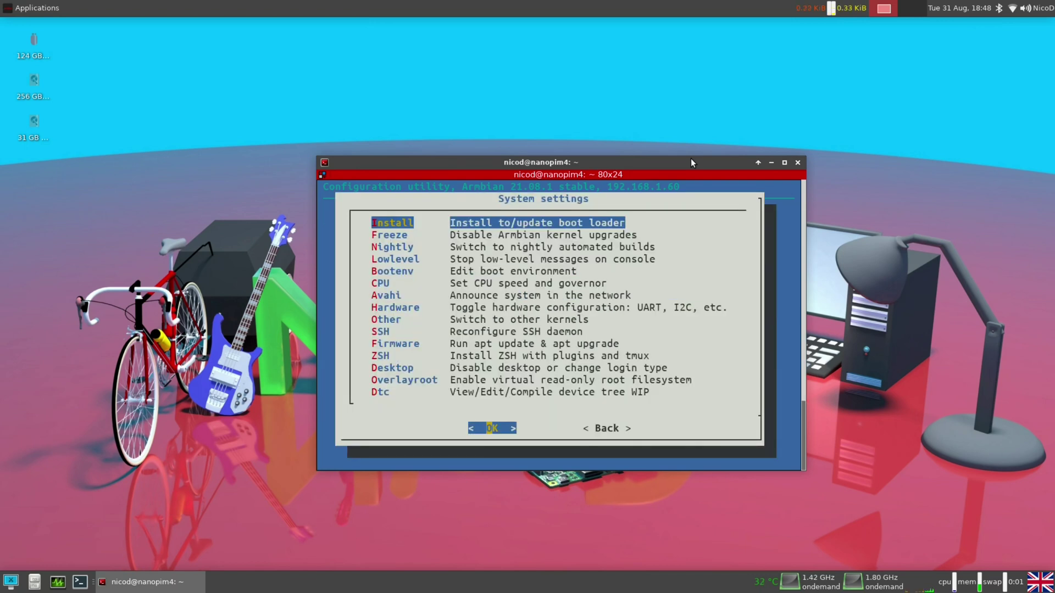
key(Return)
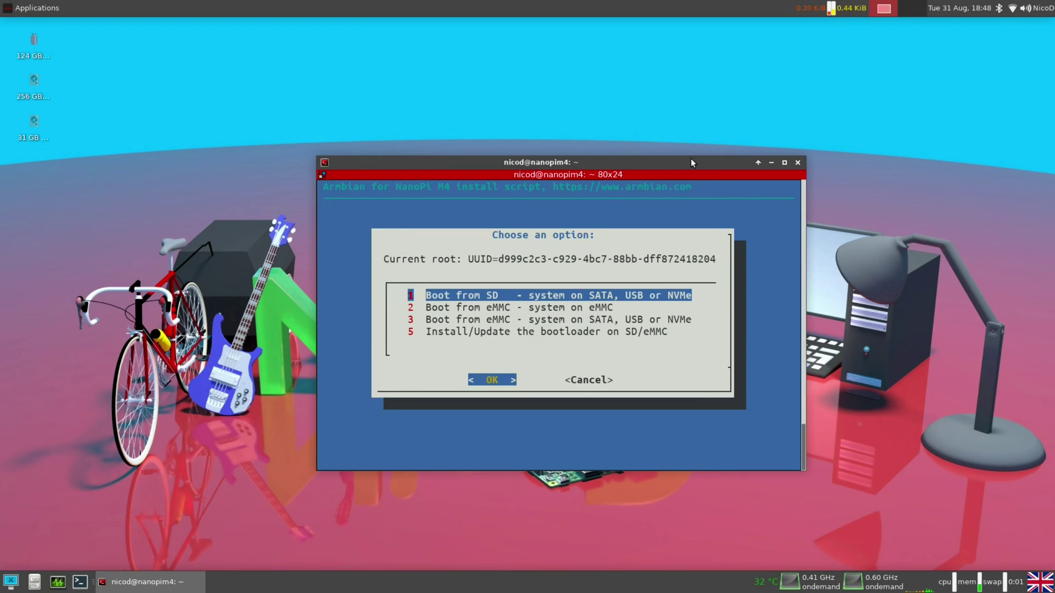
Step: Choose Boot from eMMC with system on NVMe, target /dev/nvme0n1p1, and accept erasing eMMC
key(Down)
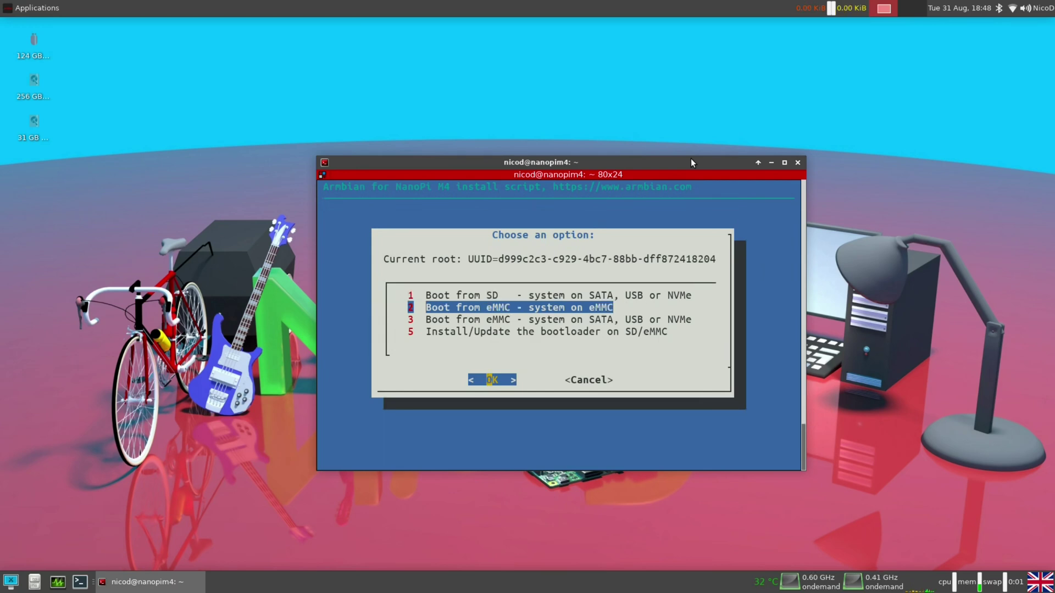
key(Down)
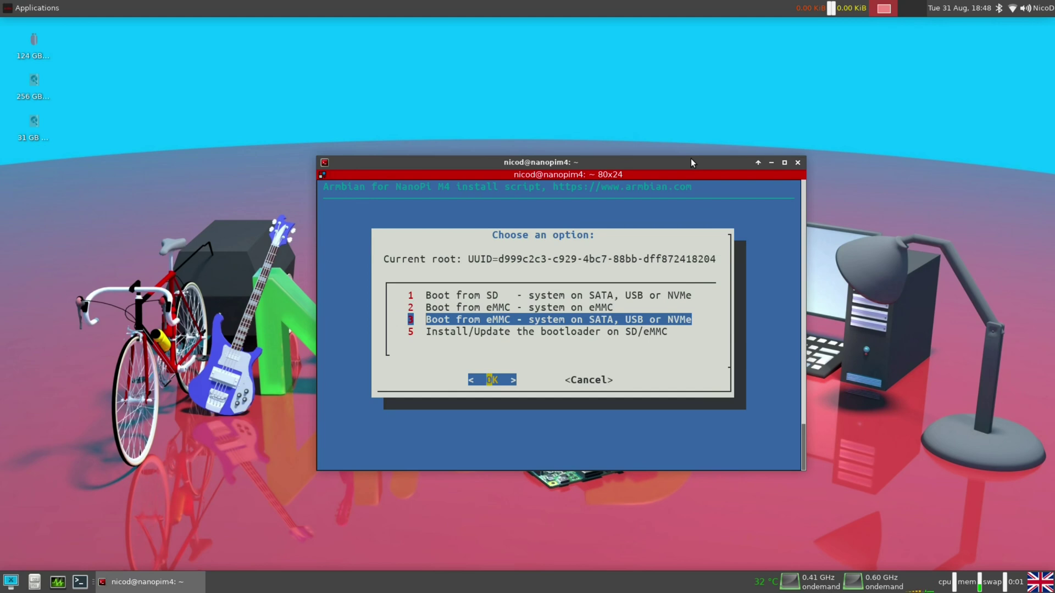
key(Return)
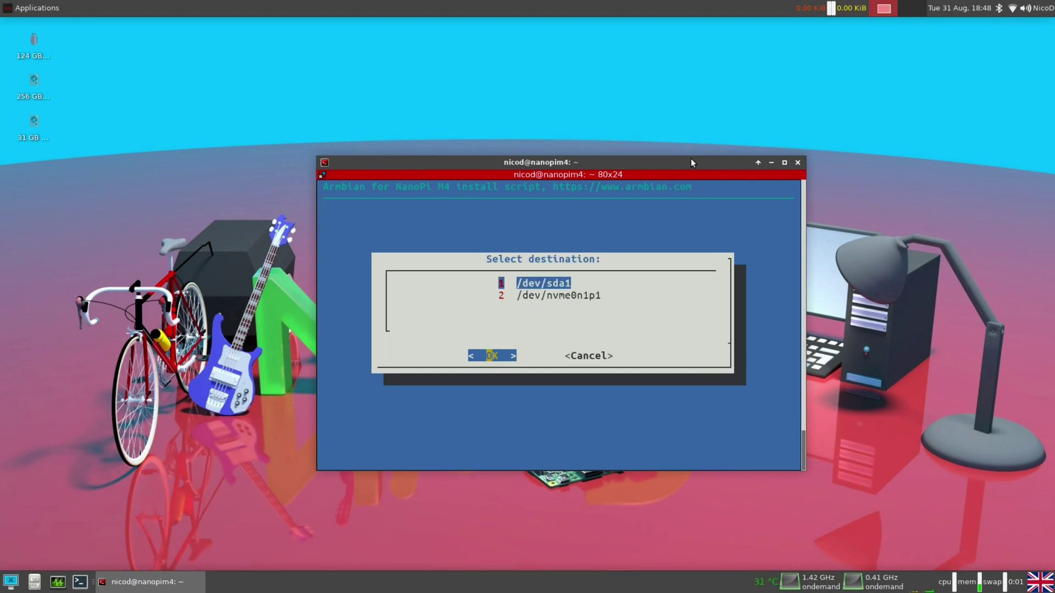
key(Down)
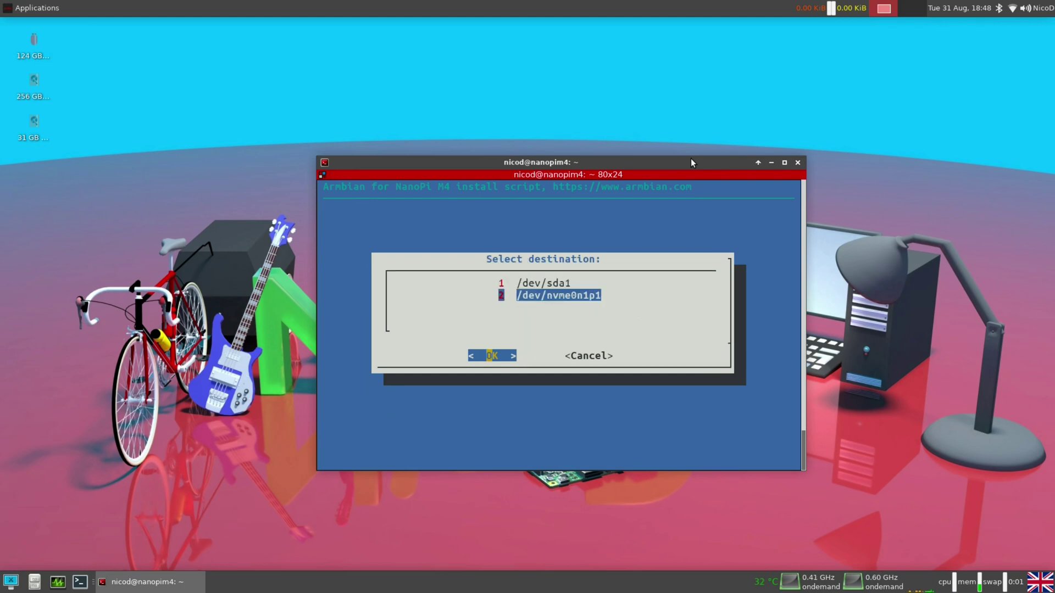
key(Return)
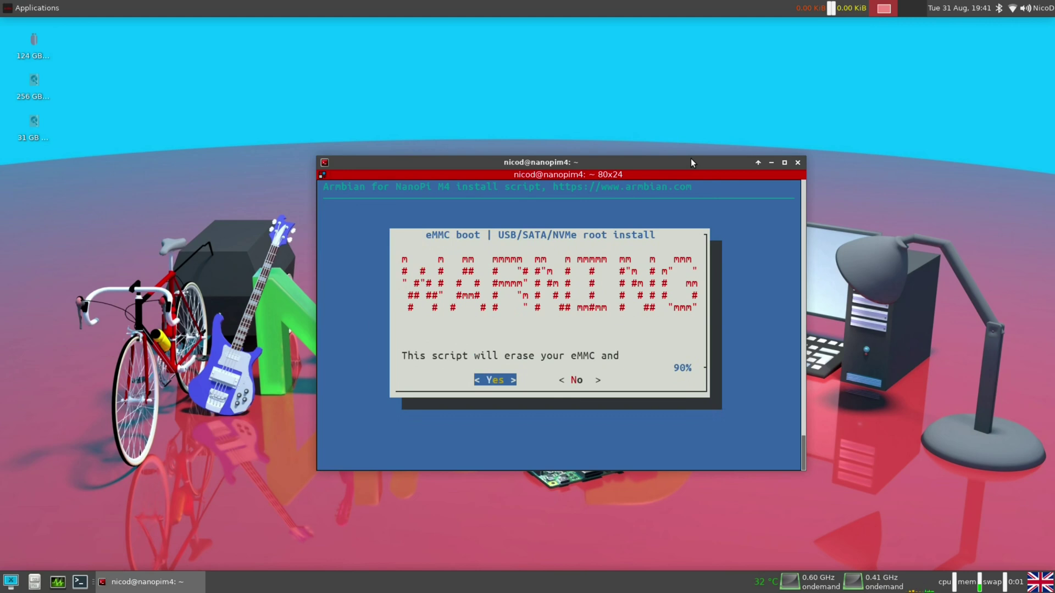
key(Return)
key(Return)
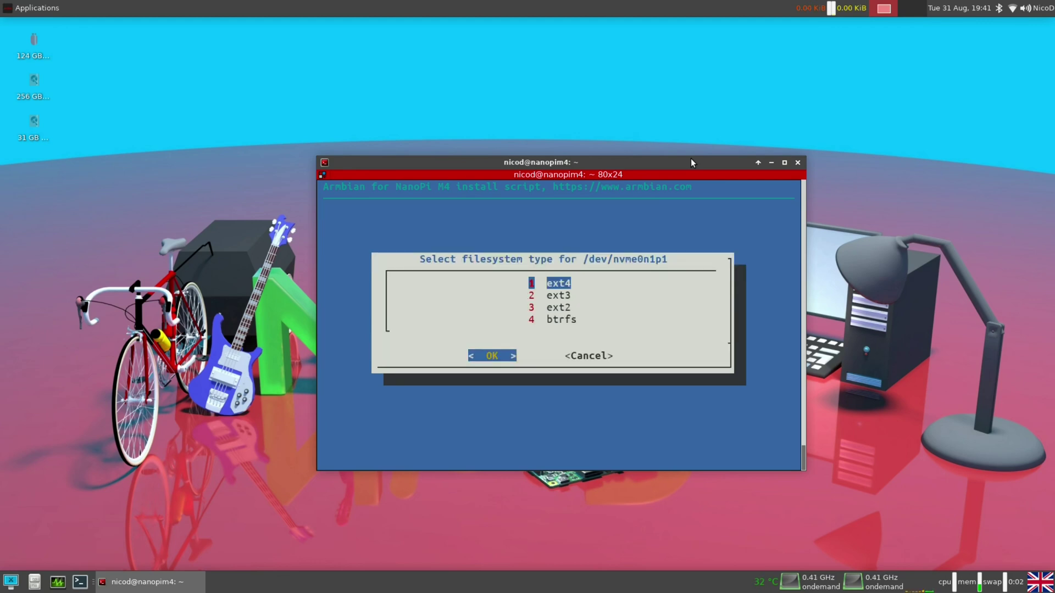
Step: Accept ext4 as the filesystem for /dev/nvme0n1p1
key(Return)
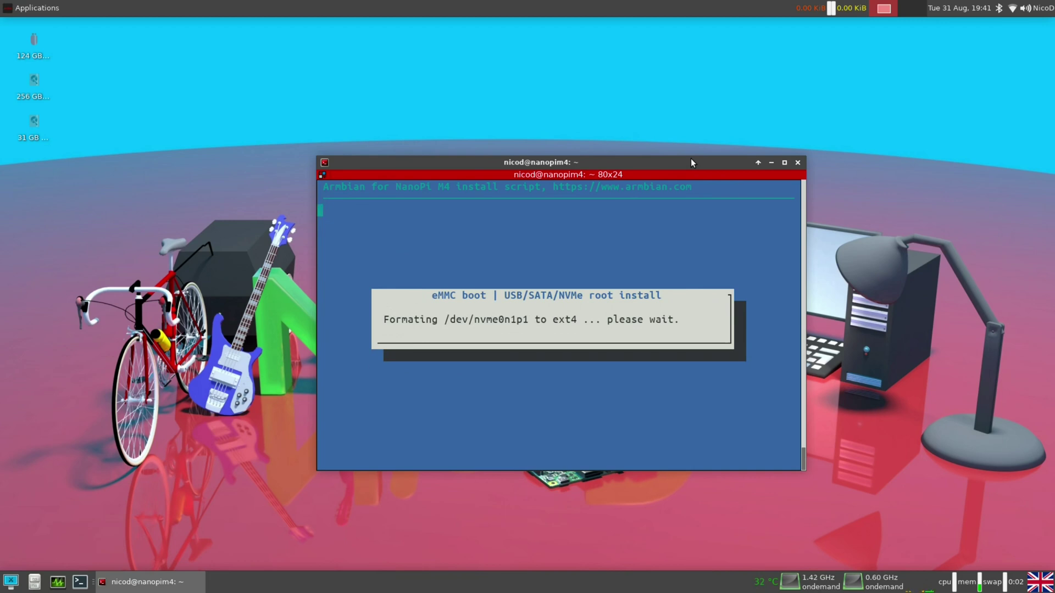